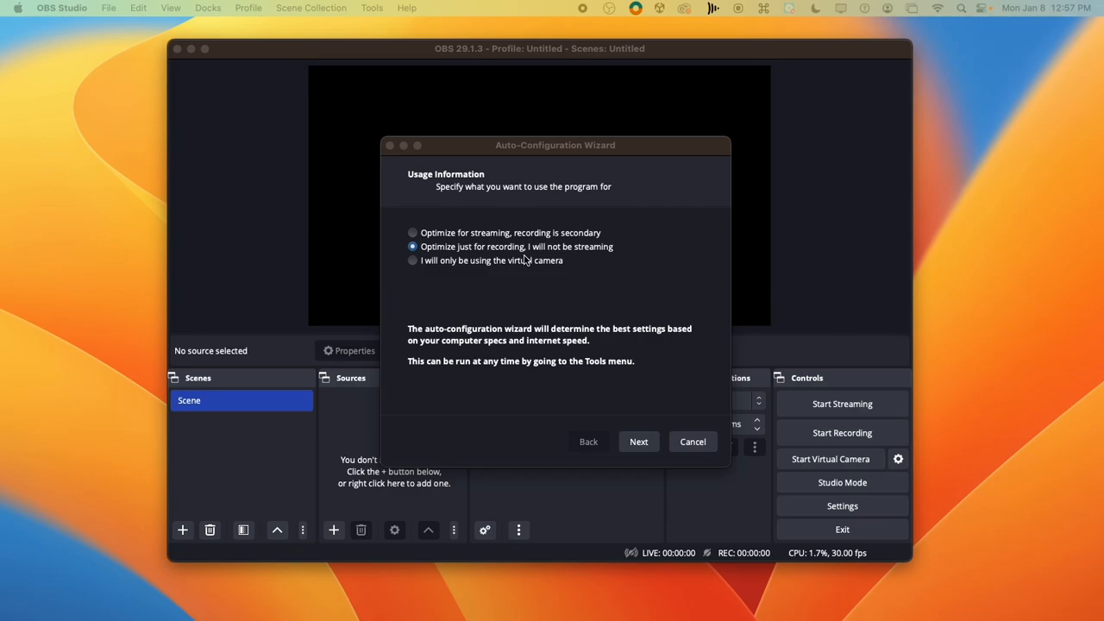
# Choose optimizing just for recording, without streaming, as the usage type in the Auto-Configuration Wizard and continue to the video settings.
pyautogui.click(413, 232)
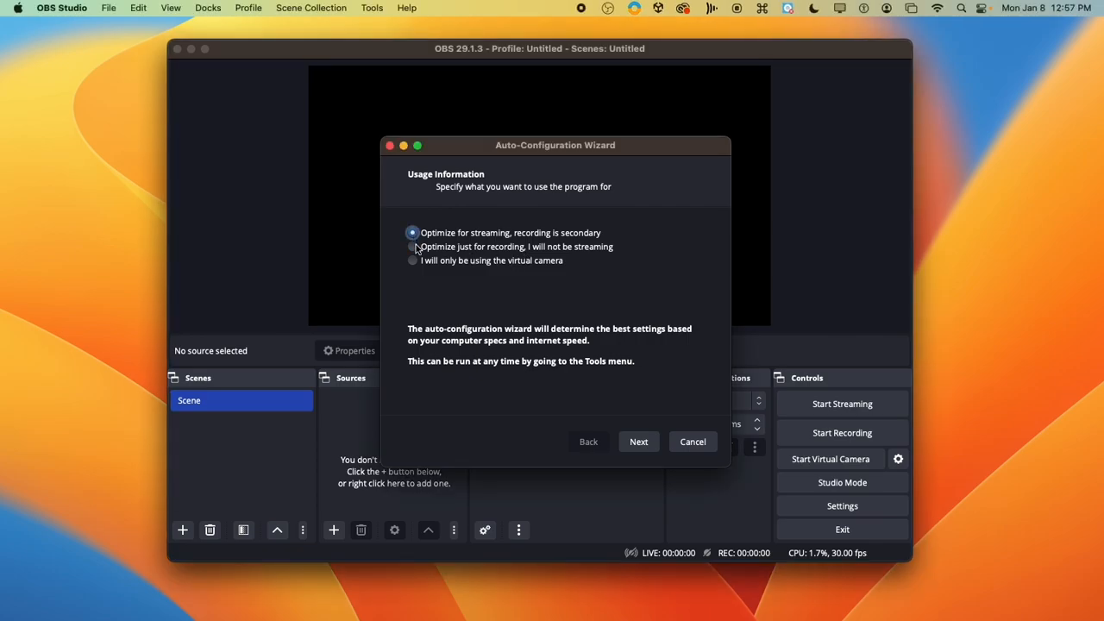
pyautogui.click(413, 247)
pyautogui.click(639, 441)
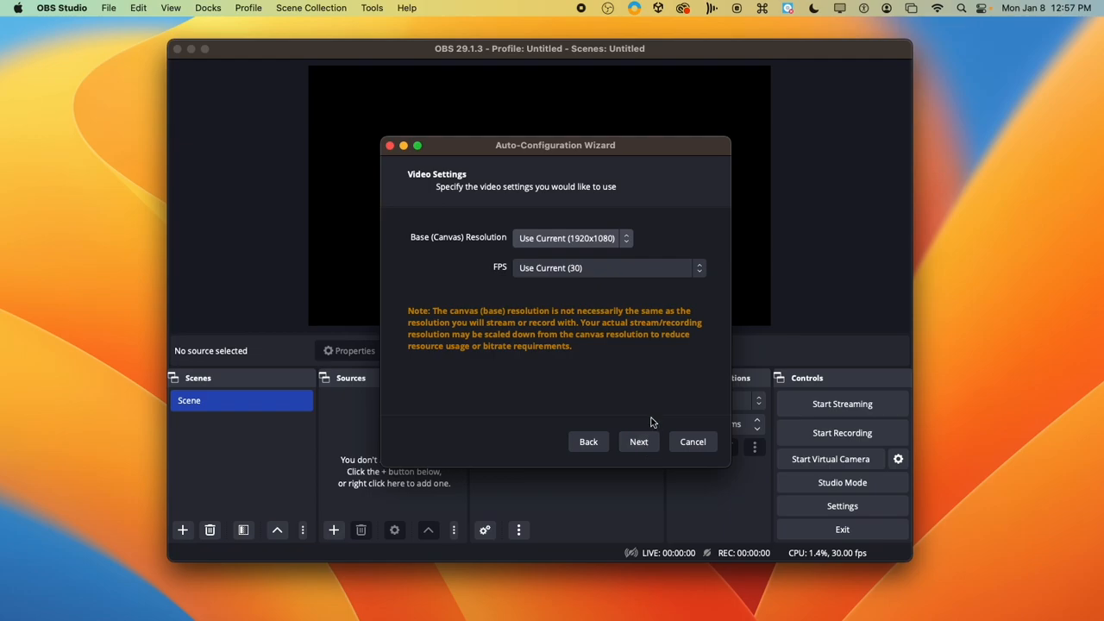
# Set the base canvas resolution to 1920x1080 and the FPS to 30, and apply the wizard's resulting settings.
pyautogui.click(626, 239)
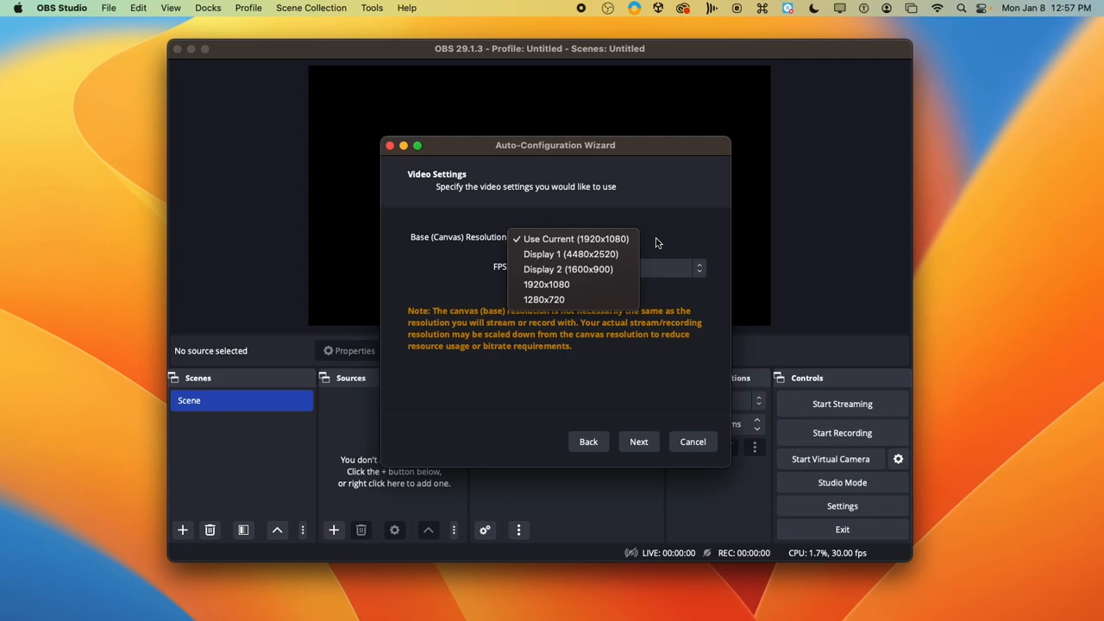
pyautogui.click(599, 285)
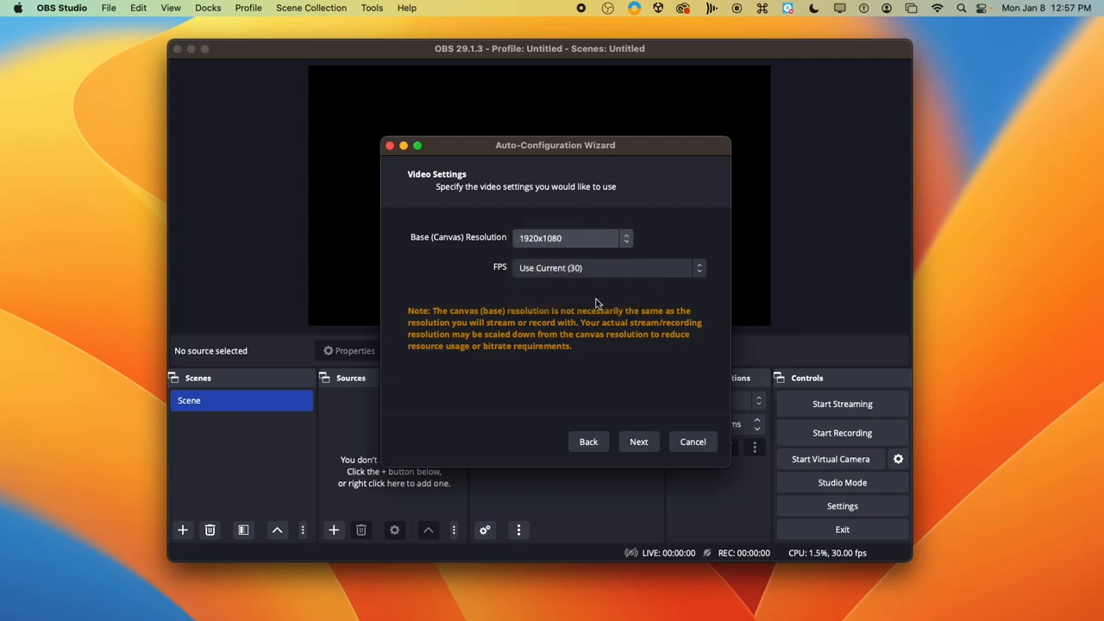
pyautogui.click(644, 277)
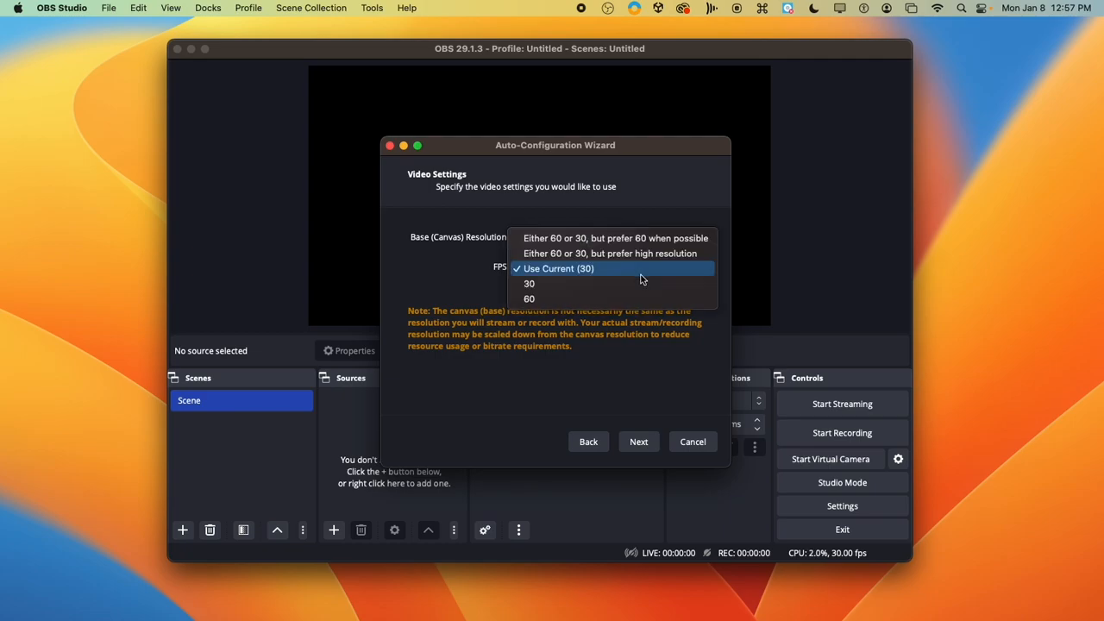
pyautogui.click(631, 286)
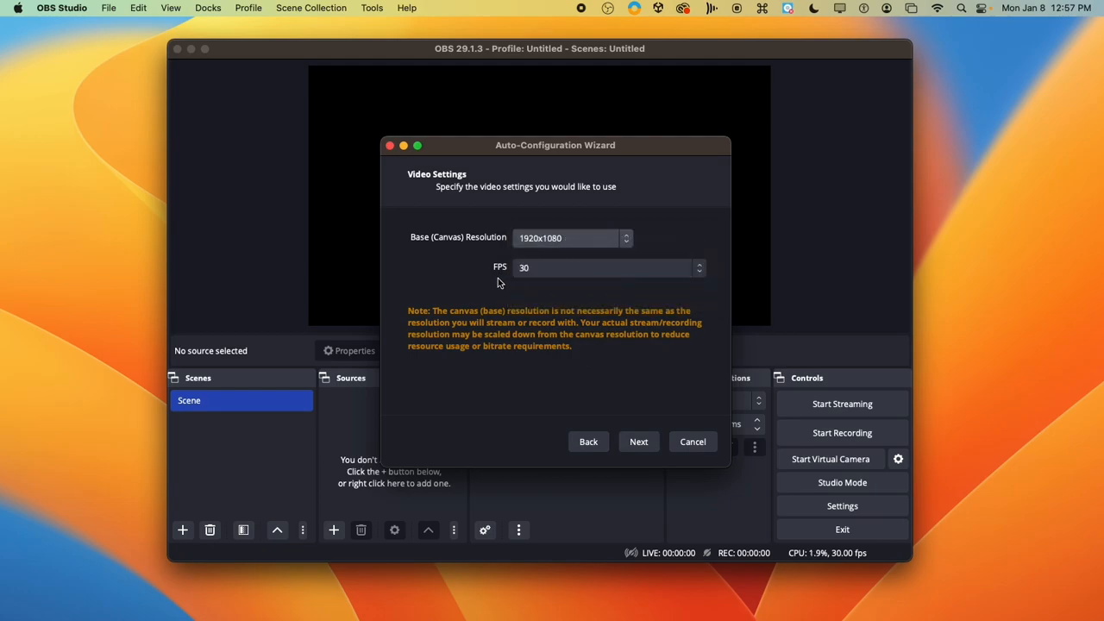
pyautogui.click(651, 447)
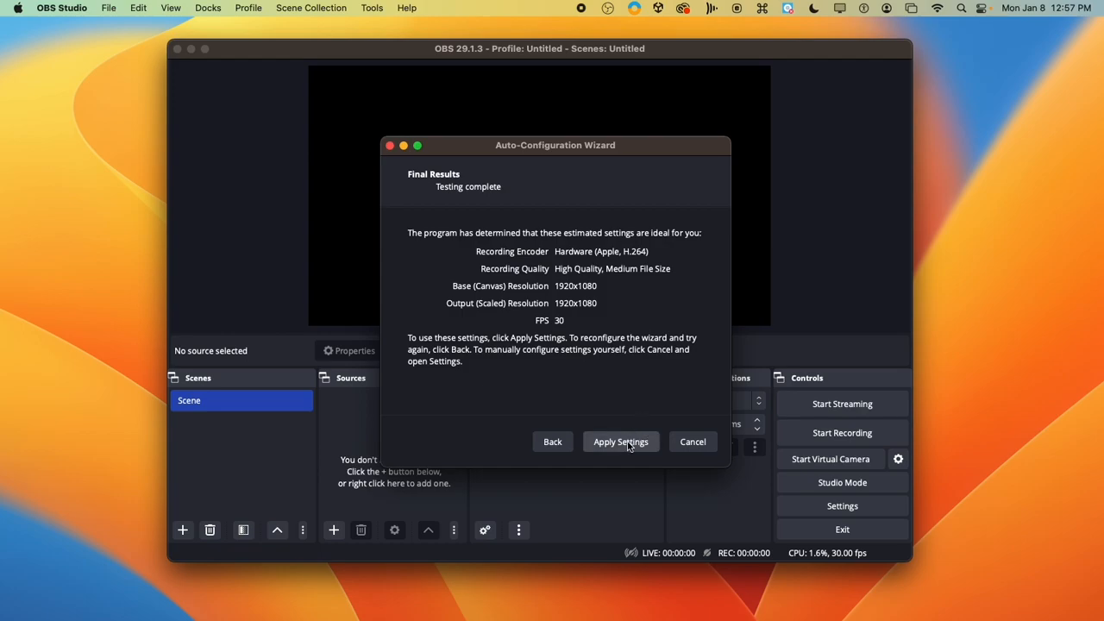
pyautogui.click(623, 441)
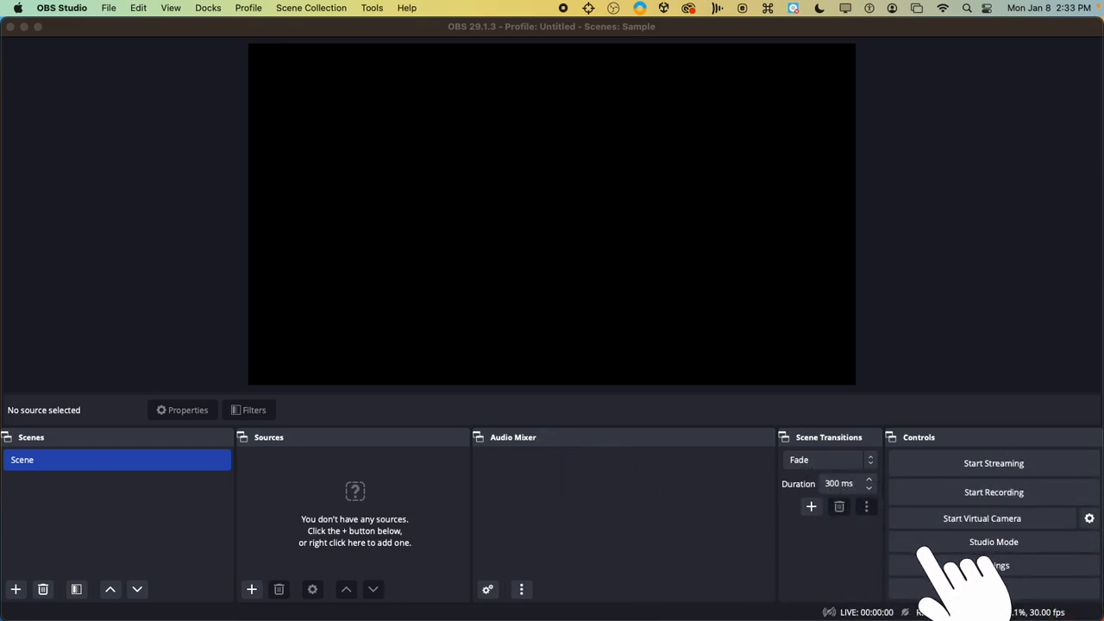
# Hide the Scenes dock and show it again.
pyautogui.click(208, 8)
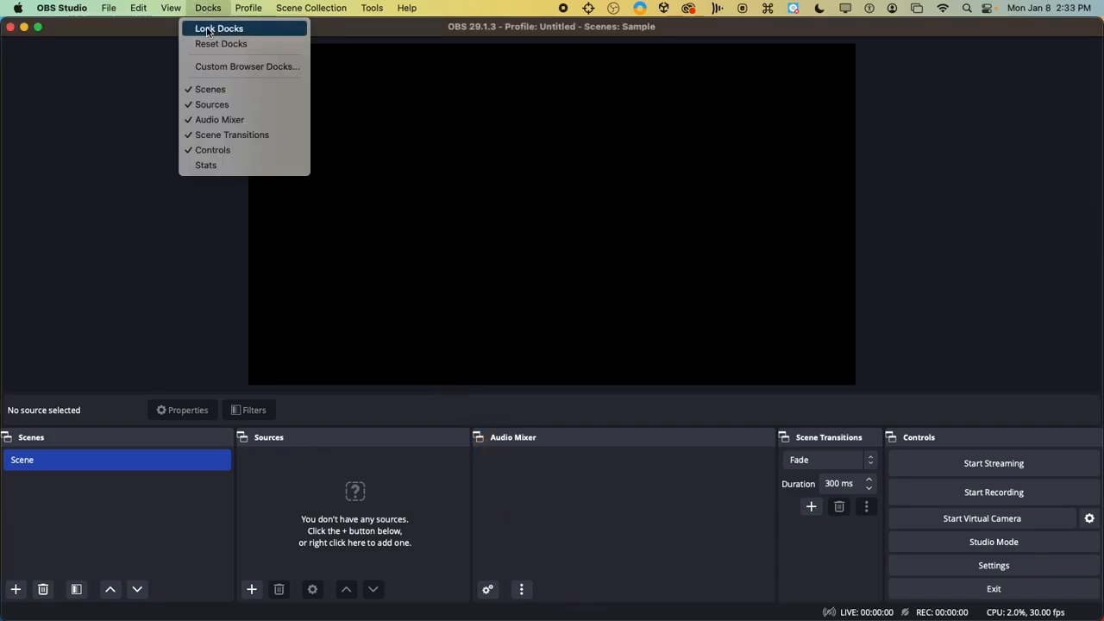
pyautogui.click(212, 90)
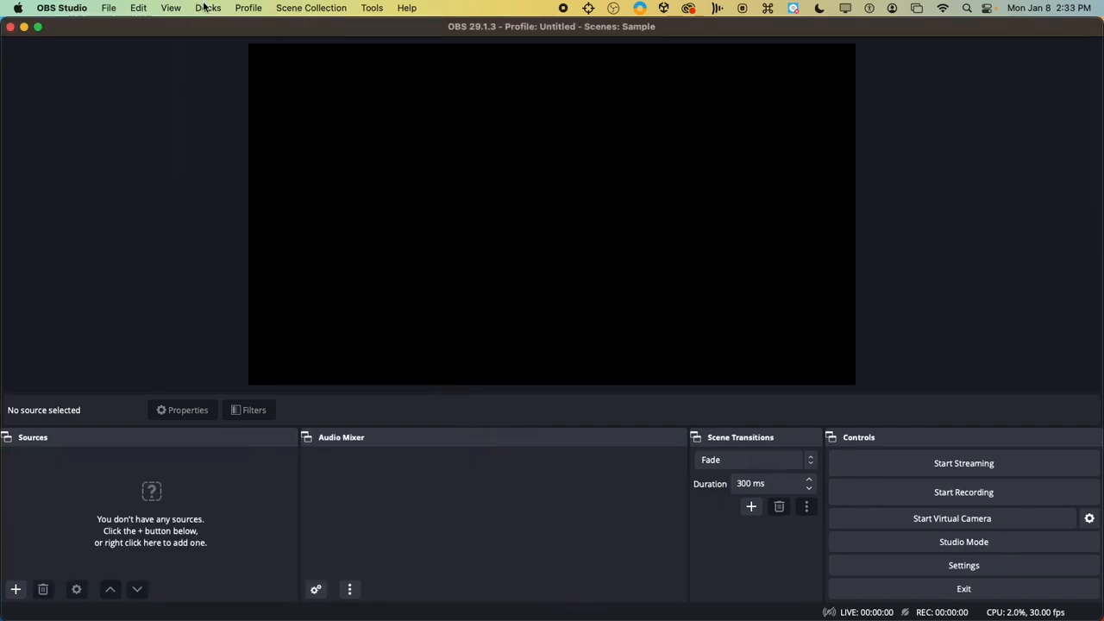
pyautogui.click(207, 8)
pyautogui.click(221, 89)
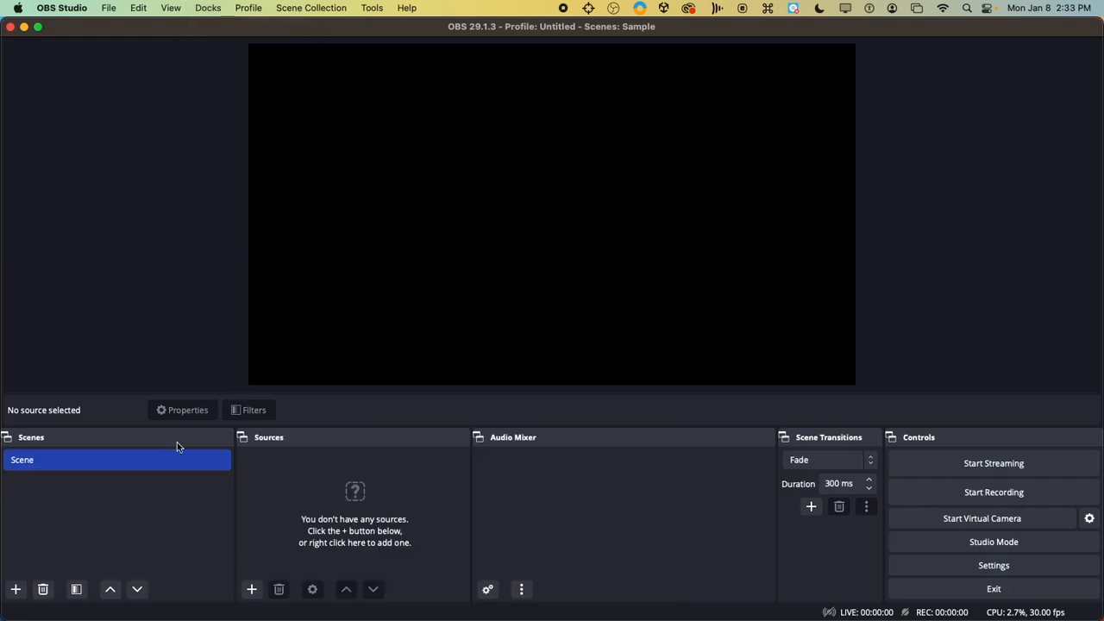
# Stack the Scenes dock with the Audio Mixer as tabs, switch between the two, and widen the combined dock slightly.
pyautogui.moveTo(159, 439); pyautogui.dragTo(503, 508)
pyautogui.click(527, 593)
pyautogui.click(464, 594)
pyautogui.click(523, 593)
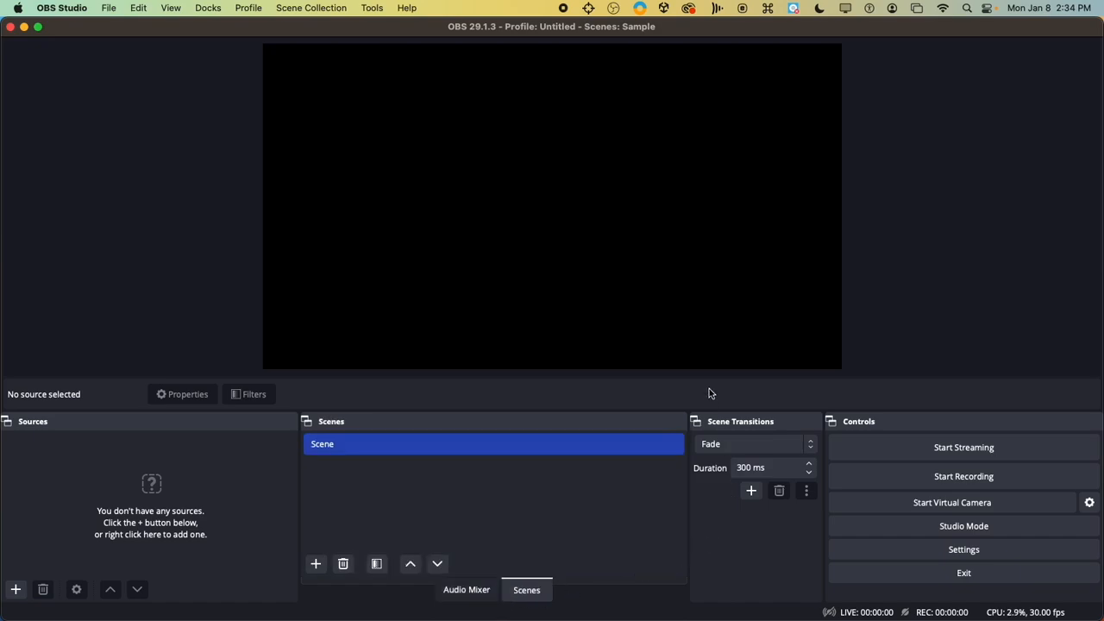
pyautogui.moveTo(688, 471)
pyautogui.mouseDown()
pyautogui.moveTo(511, 473)
pyautogui.moveTo(698, 473)
pyautogui.mouseUp()
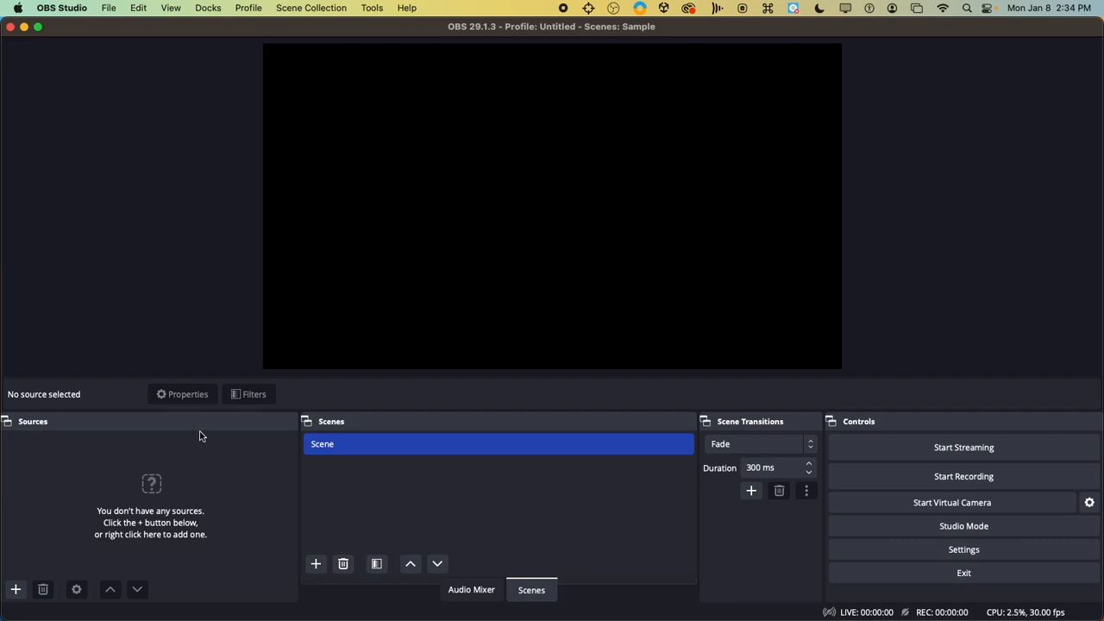
# Reset the user interface to its default layout.
pyautogui.click(170, 9)
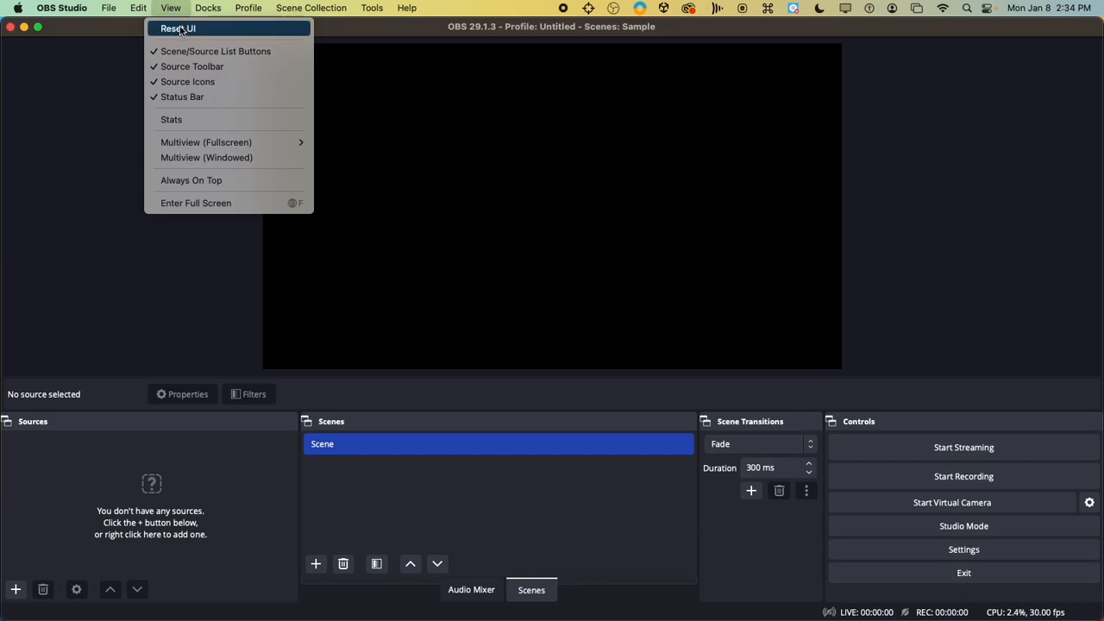
pyautogui.click(180, 28)
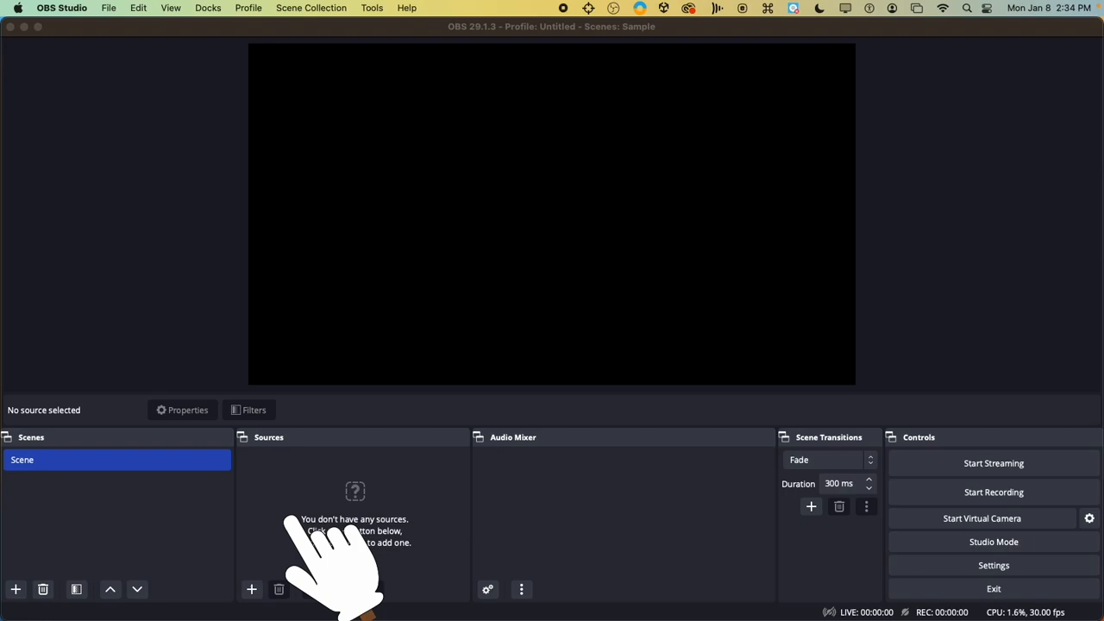
# Rename the existing scene as "Anchor desk".
pyautogui.click(180, 472)
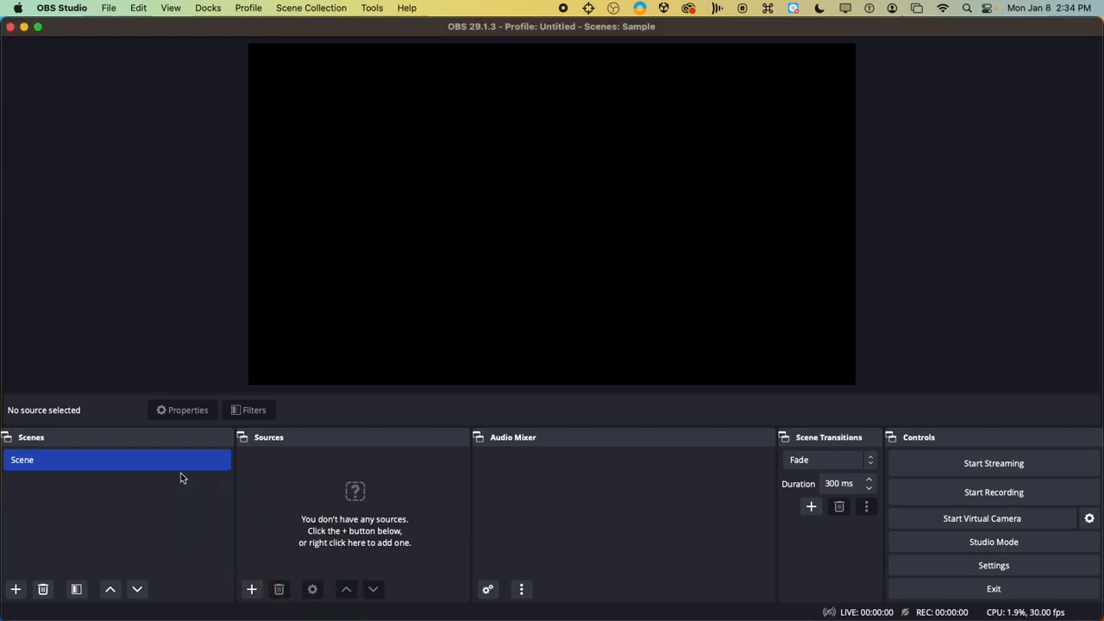
pyautogui.rightClick(49, 467)
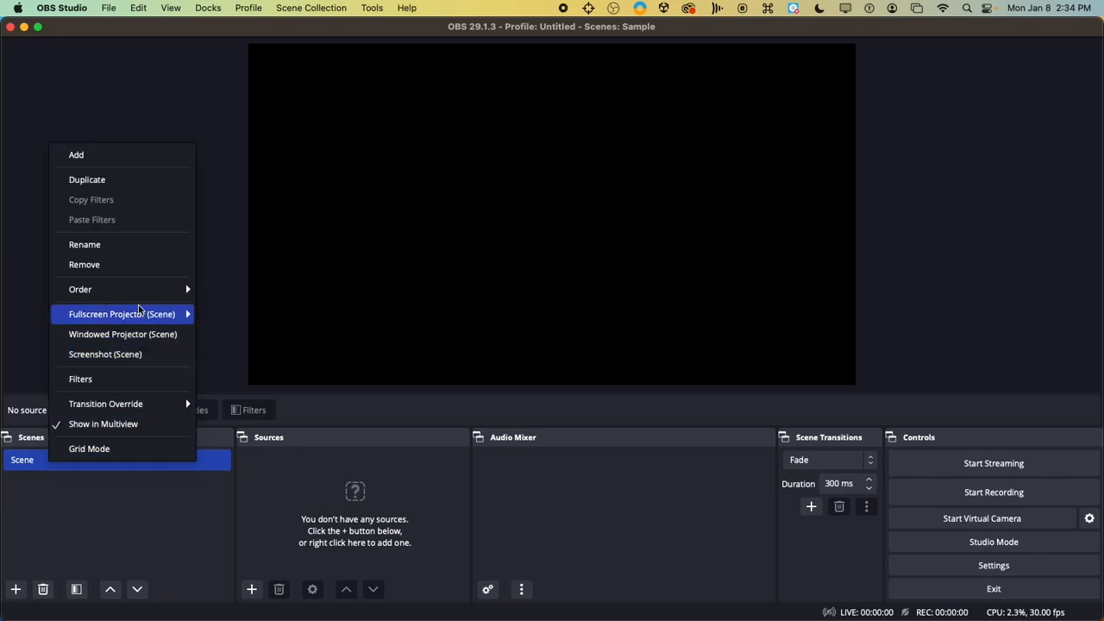
pyautogui.click(127, 246)
pyautogui.press('Right')
pyautogui.write('1')
pyautogui.press('BackSpace')
pyautogui.press('BackSpace')
pyautogui.press('BackSpace')
pyautogui.press('BackSpace')
pyautogui.press('BackSpace')
pyautogui.press('BackSpace')
pyautogui.press('BackSpace')
pyautogui.write('A')
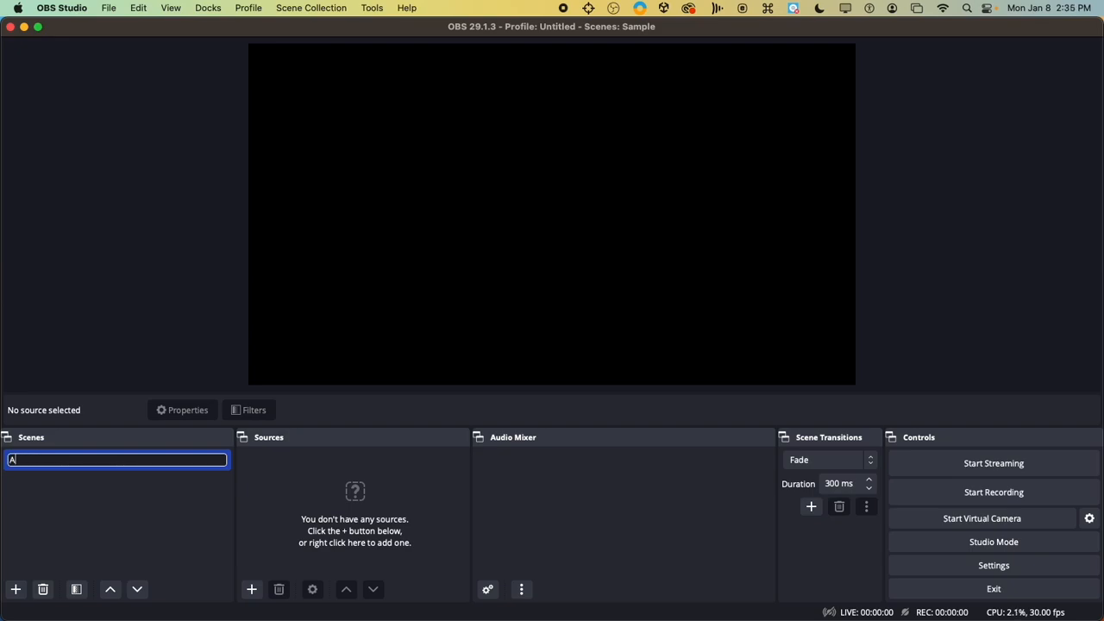
pyautogui.write('nchor desk')
pyautogui.press('Return')
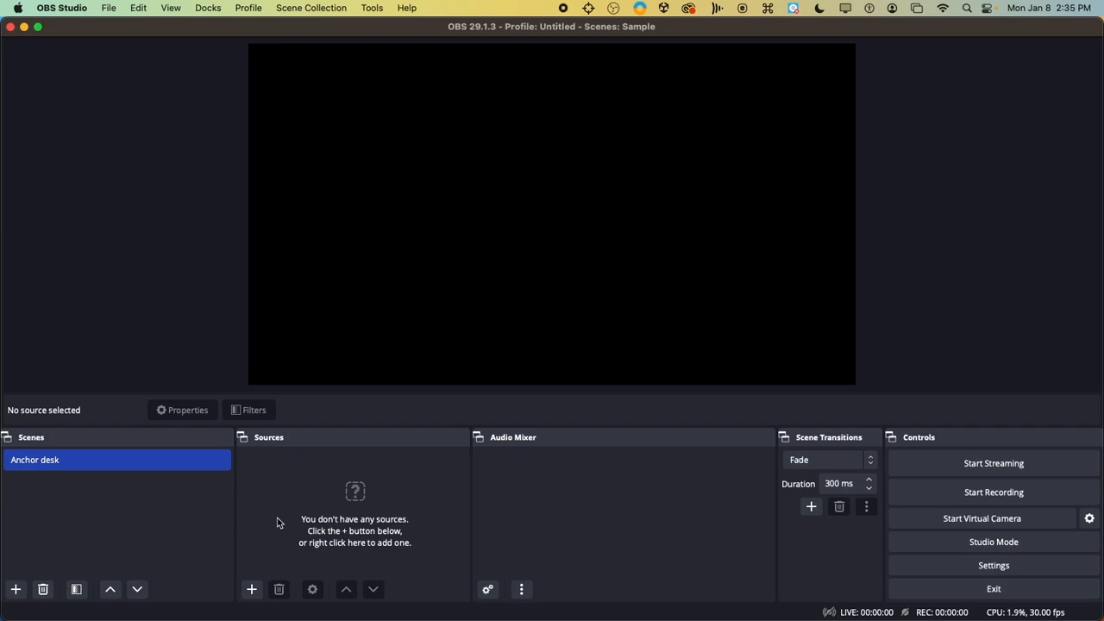
# Add a new Media Source named "Background Video" to the Anchor desk scene.
pyautogui.click(256, 594)
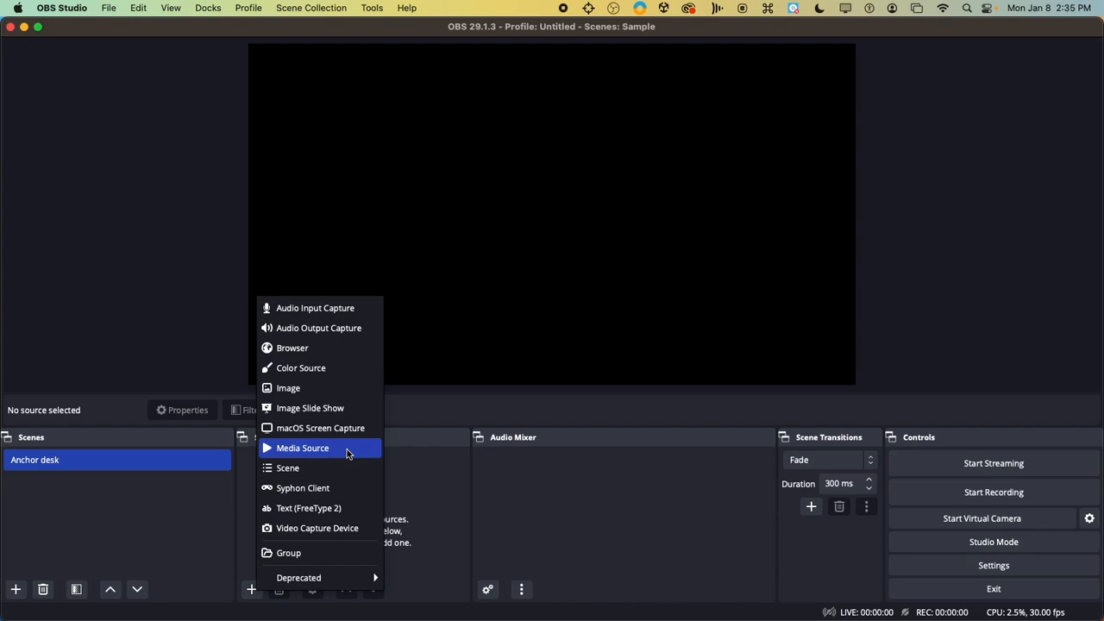
pyautogui.click(347, 453)
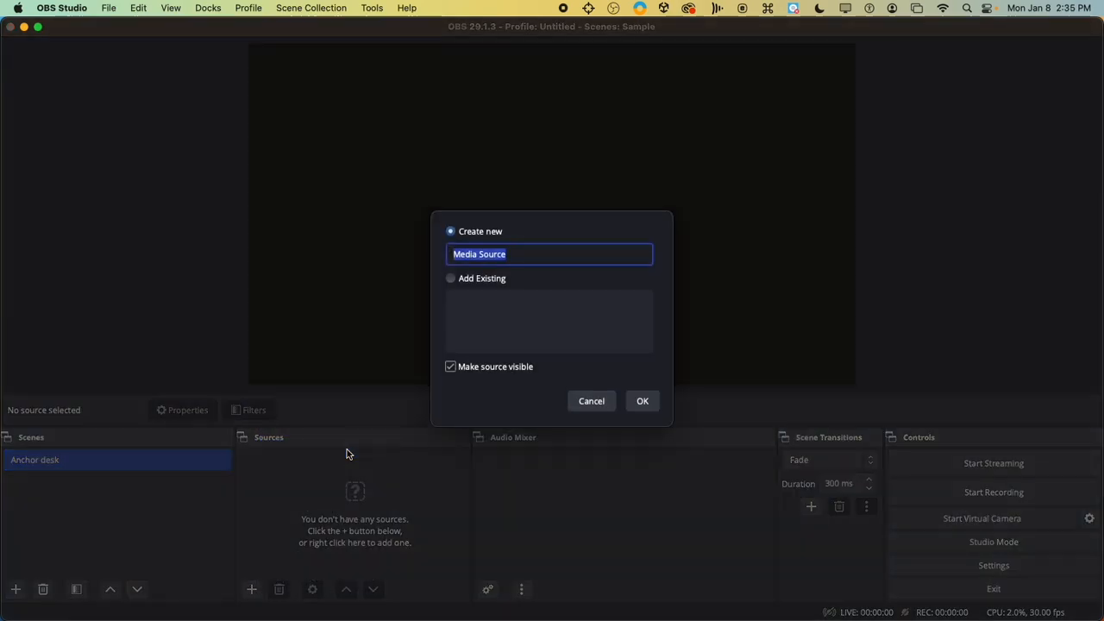
pyautogui.write('Backgroud')
pyautogui.press('BackSpace')
pyautogui.write('nd')
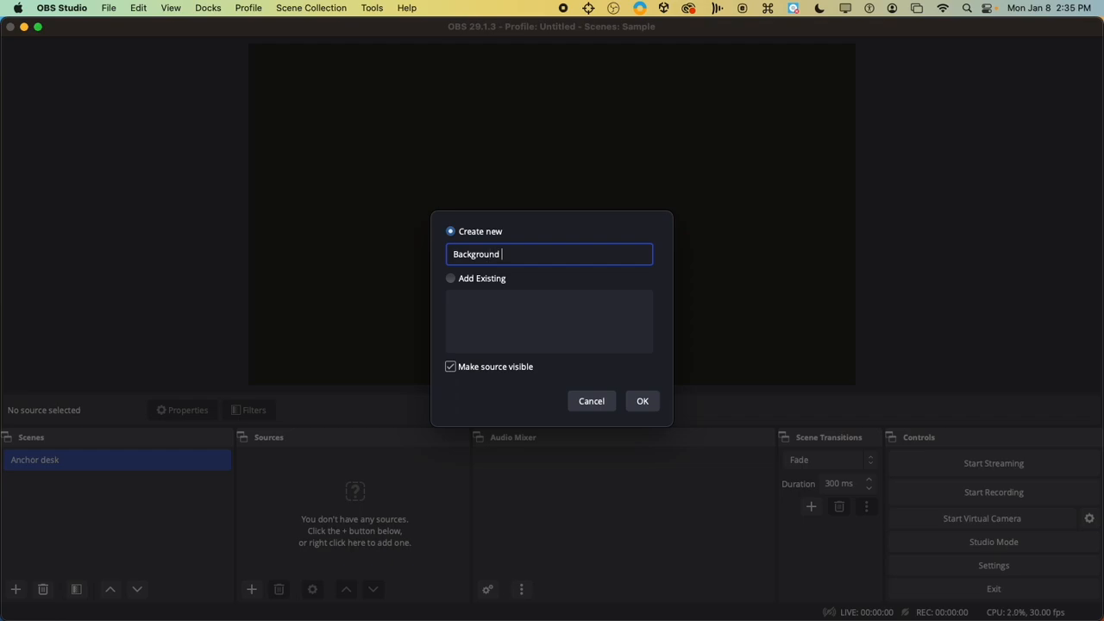
pyautogui.write(' Video')
pyautogui.click(645, 402)
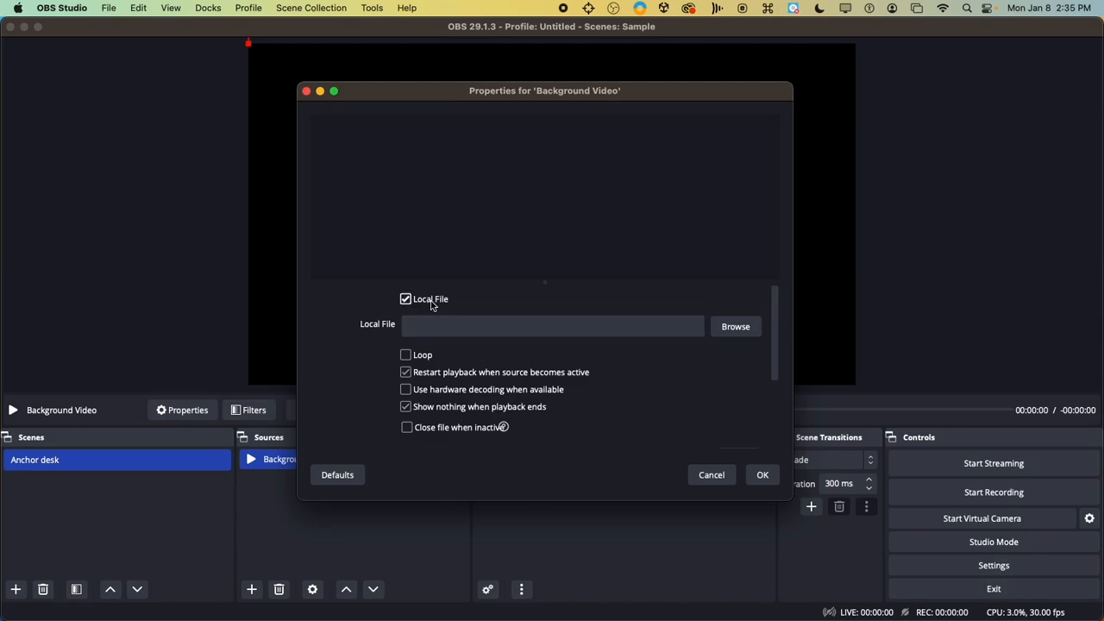
# Load "Bulldog Soft BG-Apple Devices HD (Best Quality).m4v" as the local file, enable looping, and disable showing nothing when playback ends.
pyautogui.click(736, 327)
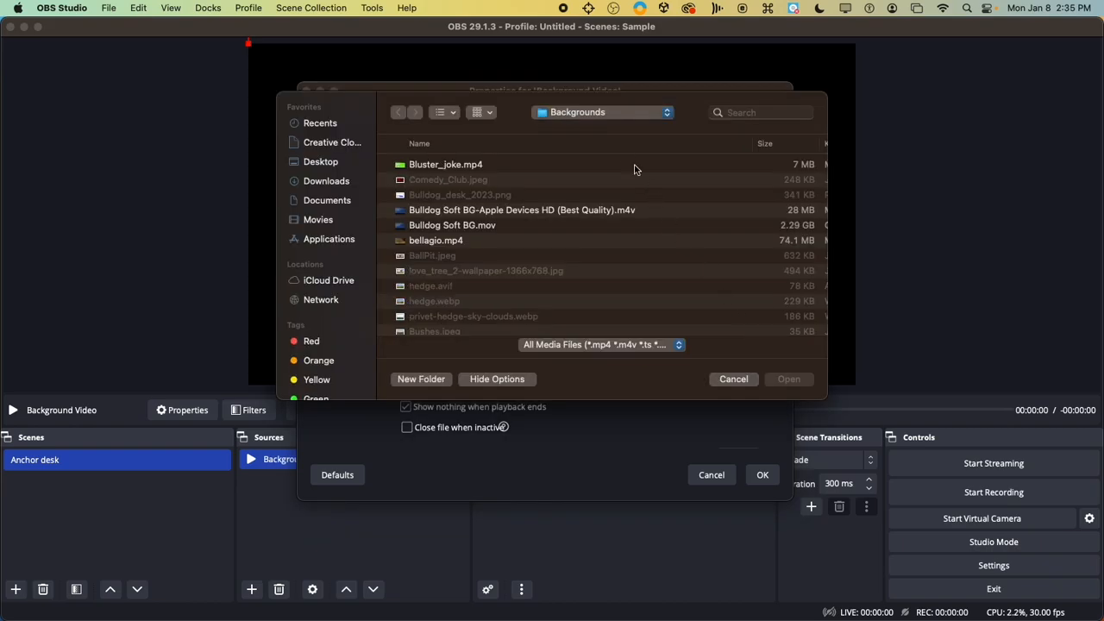
pyautogui.click(546, 212)
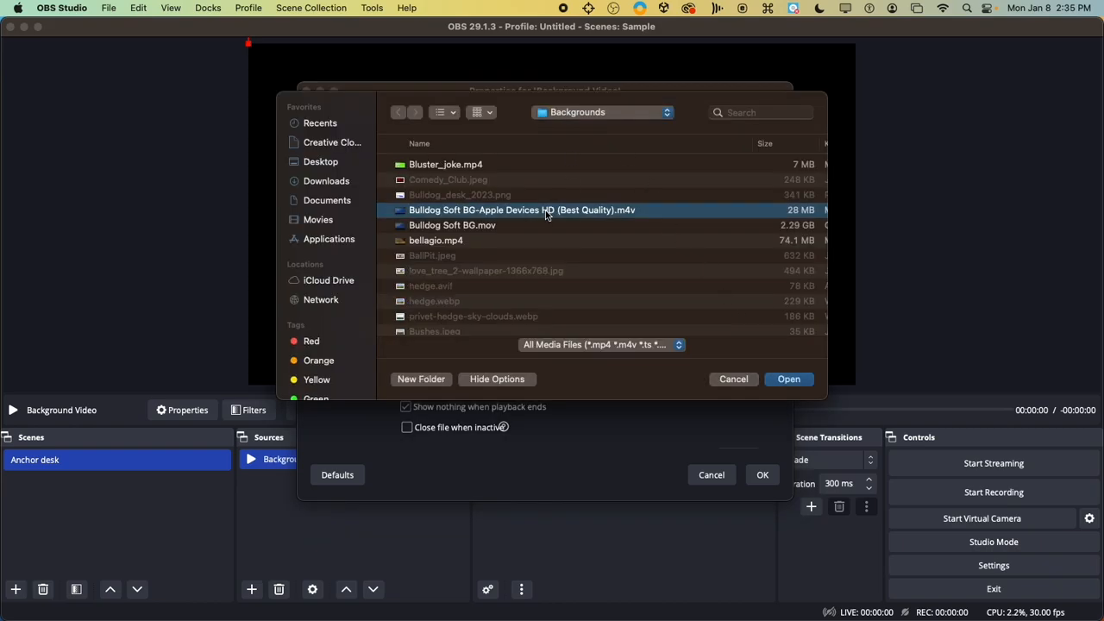
pyautogui.click(791, 379)
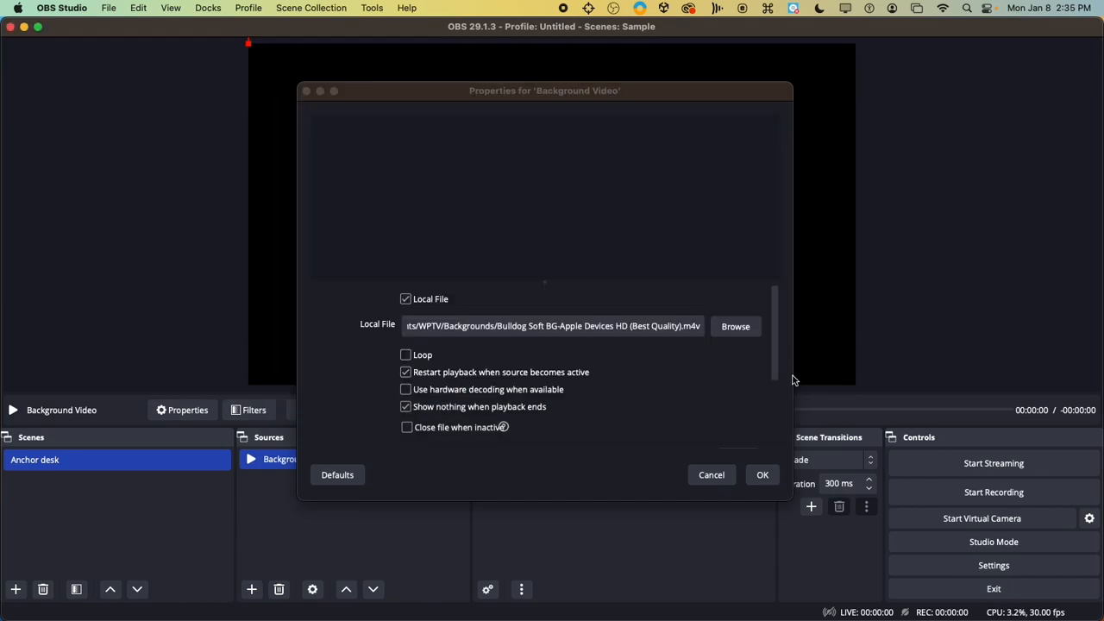
pyautogui.click(416, 361)
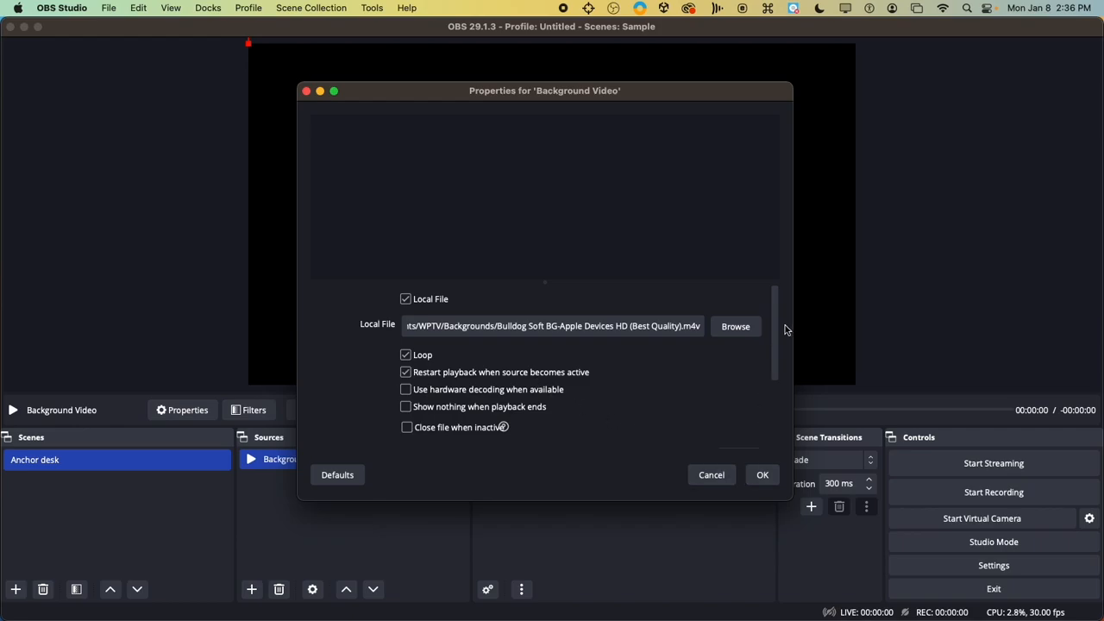
pyautogui.moveTo(776, 337); pyautogui.dragTo(774, 411)
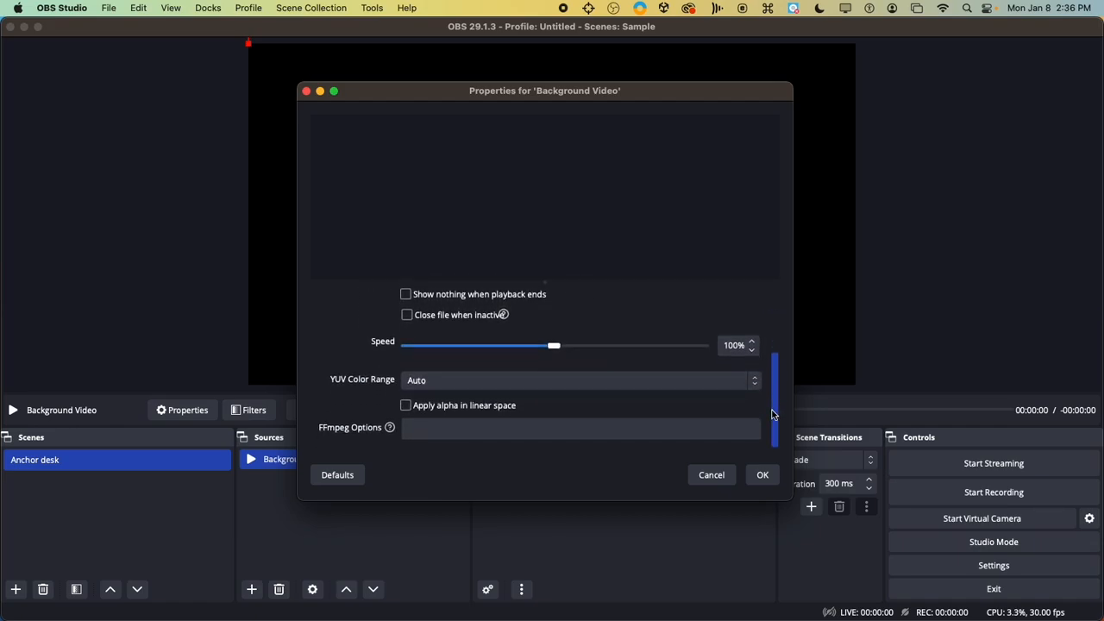
pyautogui.click(765, 475)
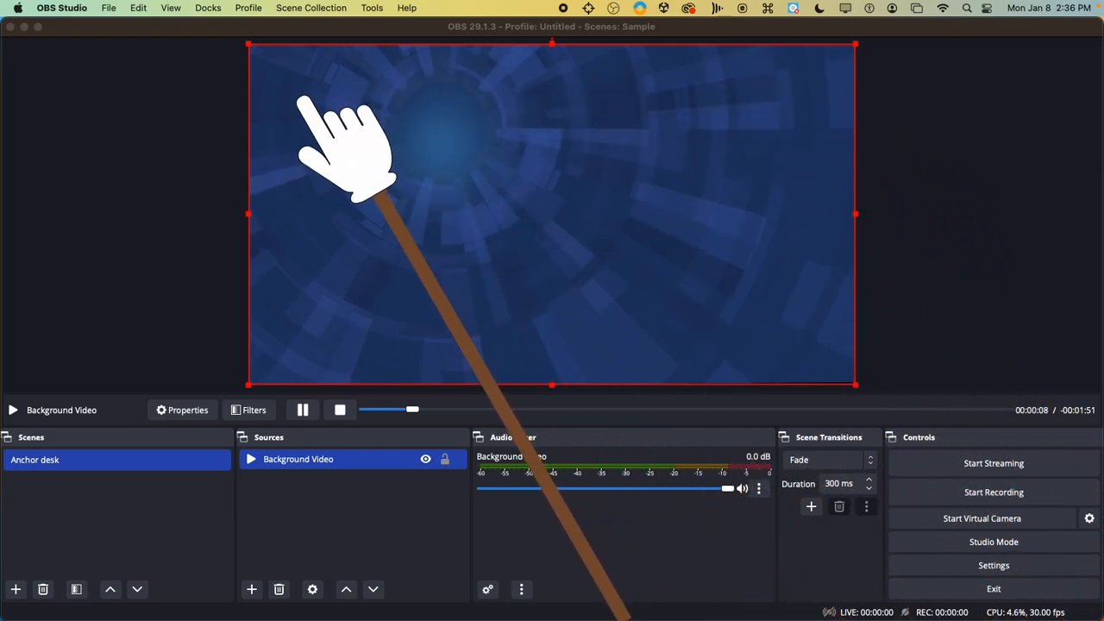
pyautogui.press('Escape')
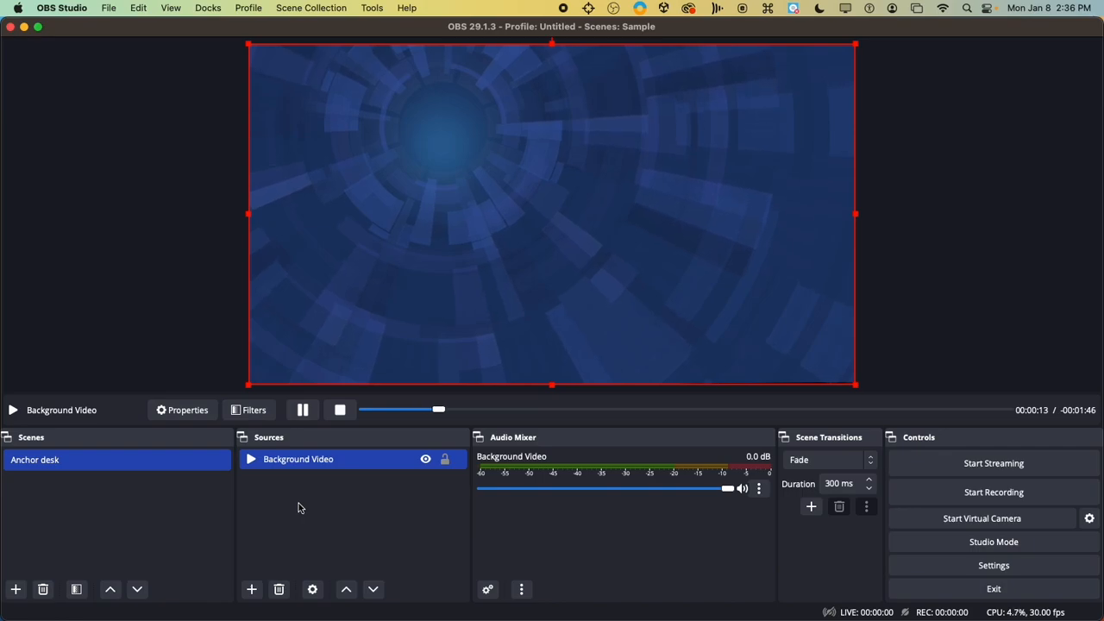
pyautogui.hotkey('ctrl', 'a')
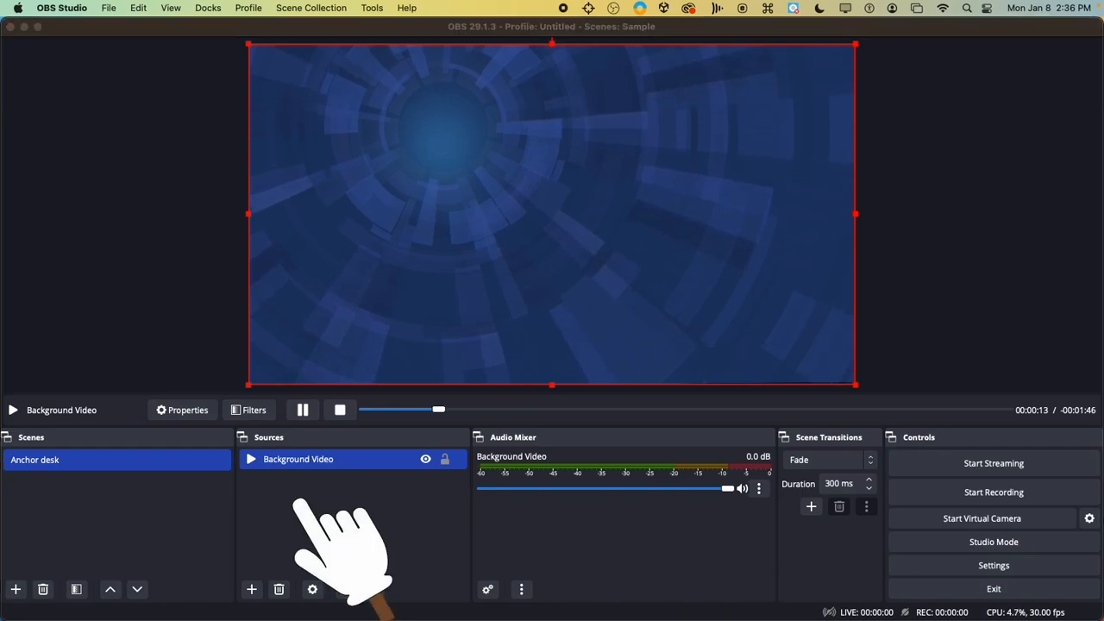
pyautogui.press('Escape')
# Add a new Image source named "Desk" to the Anchor desk scene.
pyautogui.click(251, 590)
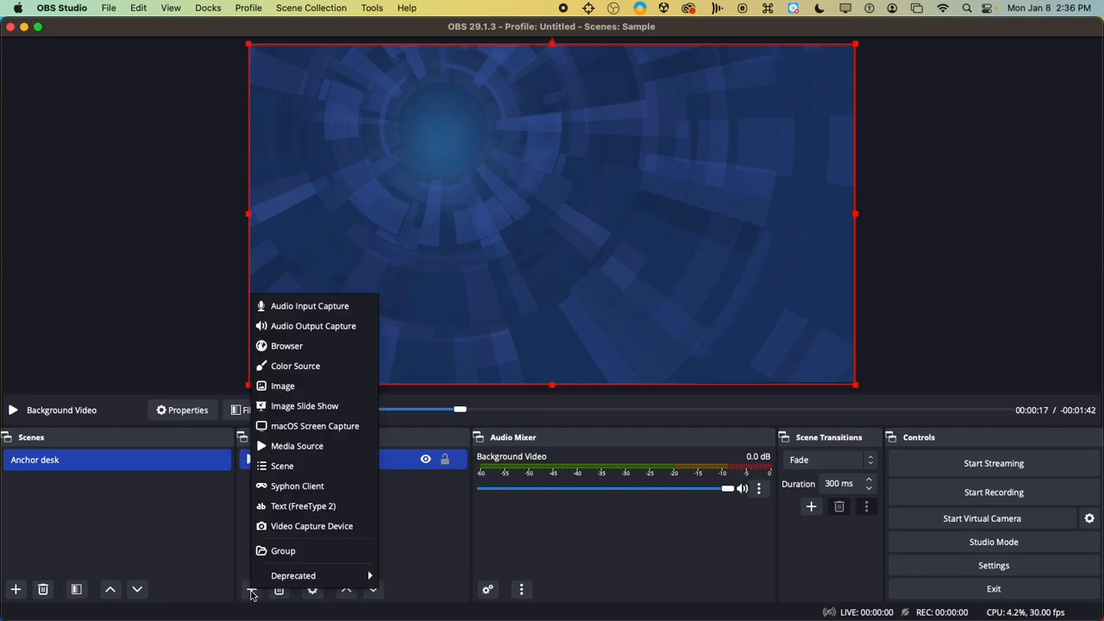
pyautogui.click(335, 389)
pyautogui.write('Des')
pyautogui.click(646, 401)
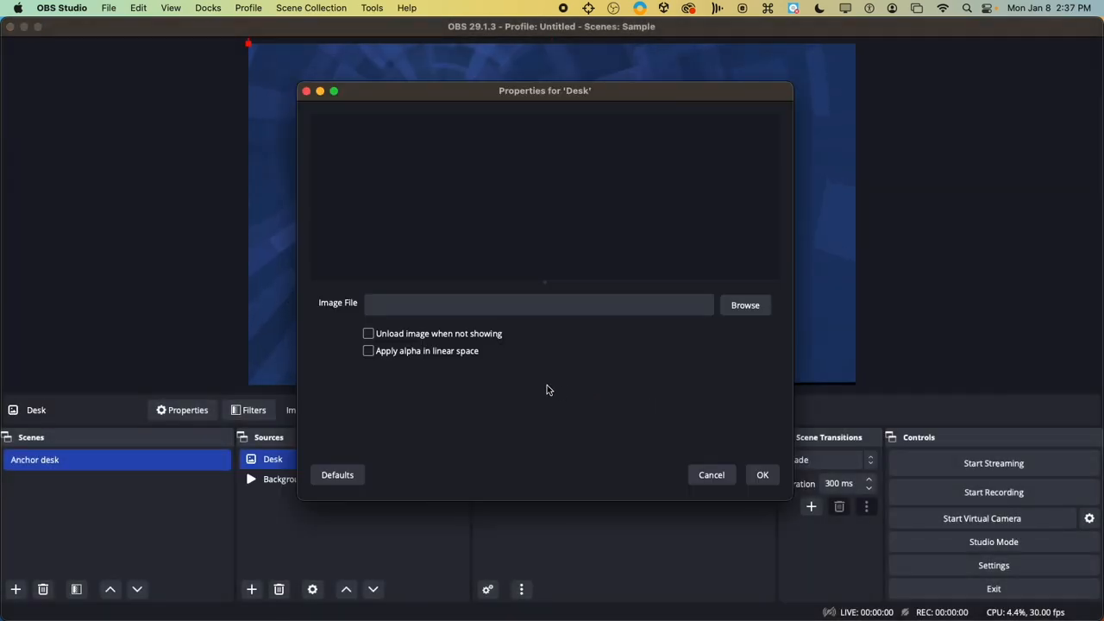
# Load "Bulldog_desk_2023.png" from the Backgrounds folder as the Desk source's image file and accept its properties.
pyautogui.click(760, 311)
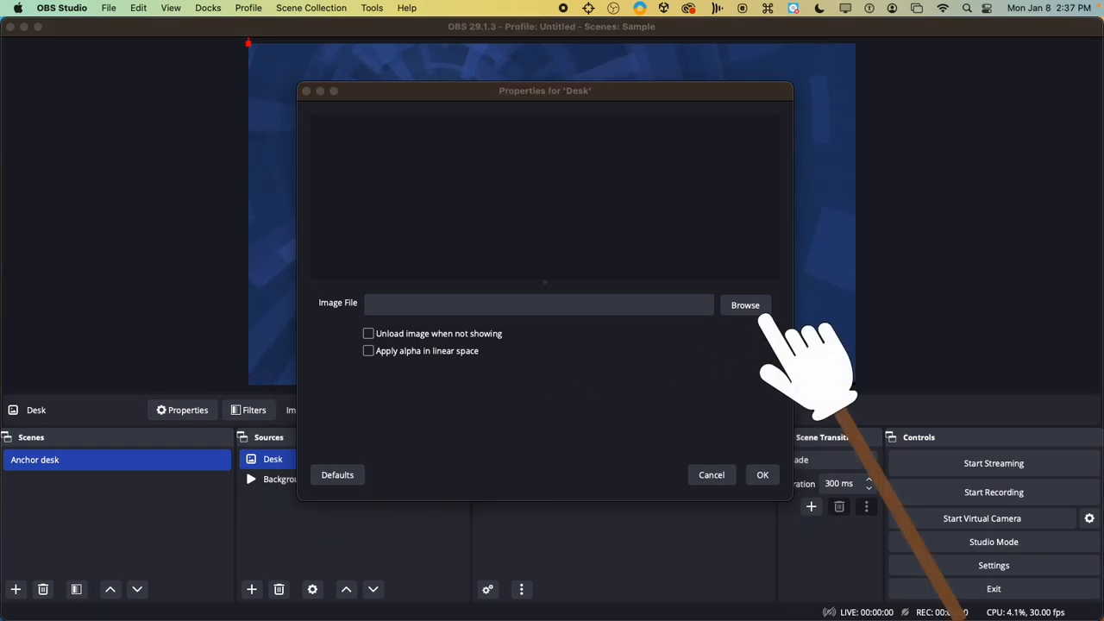
pyautogui.click(756, 309)
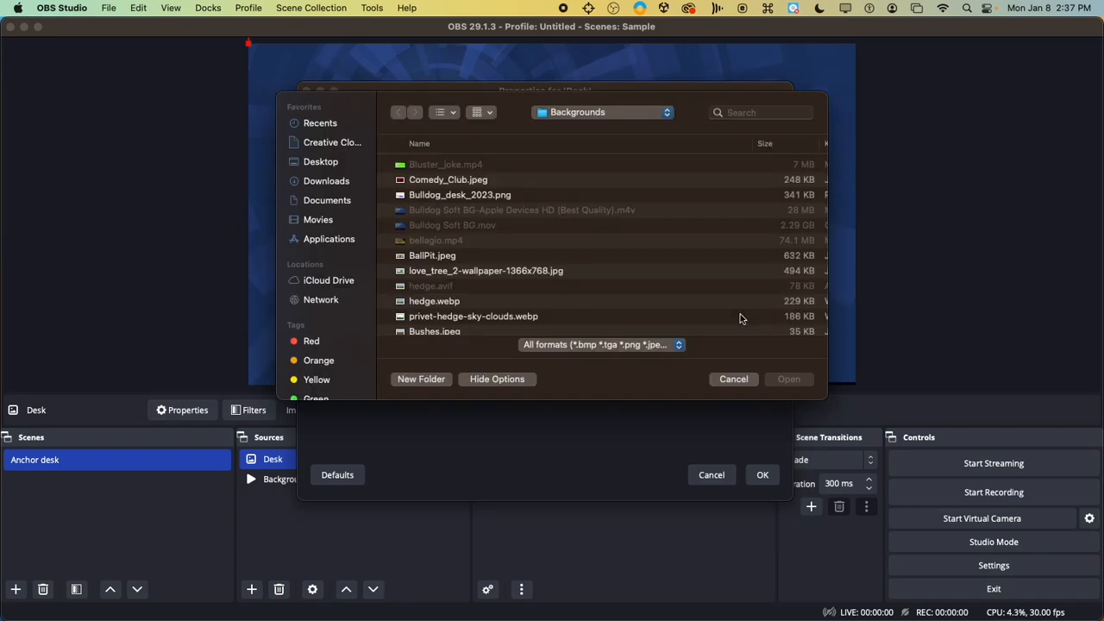
pyautogui.scroll(-1, 552, 259)
pyautogui.click(485, 175)
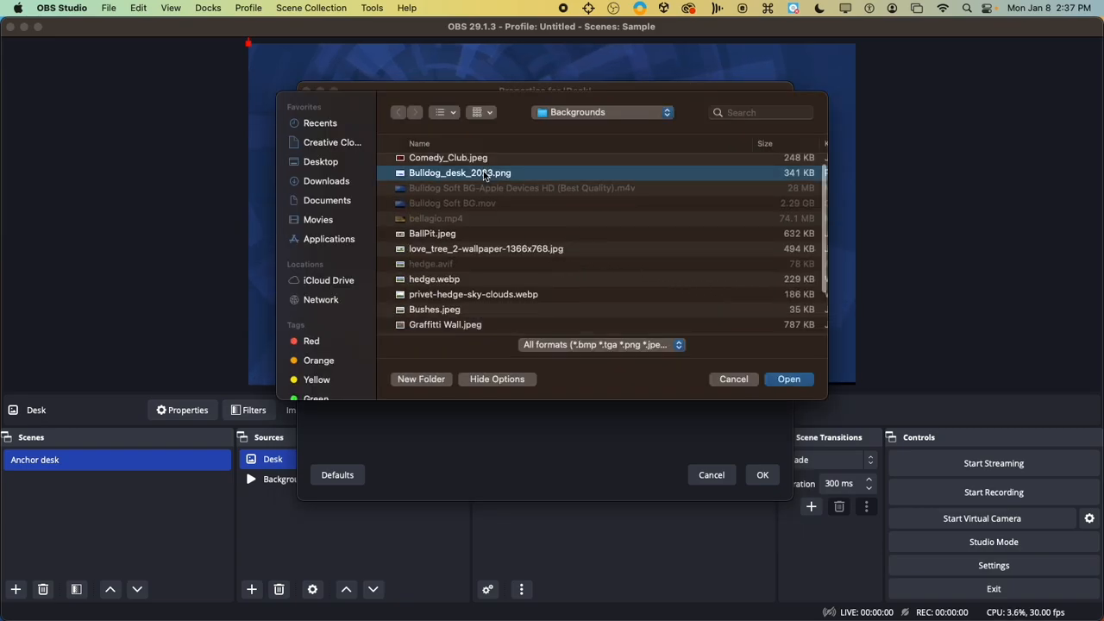
pyautogui.click(799, 382)
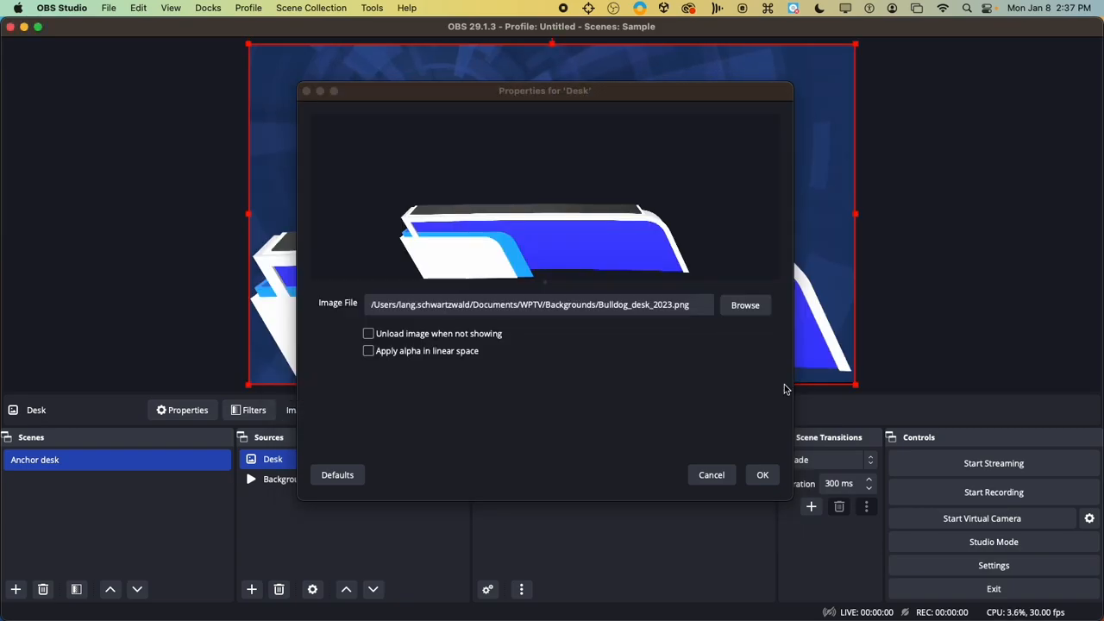
pyautogui.click(767, 479)
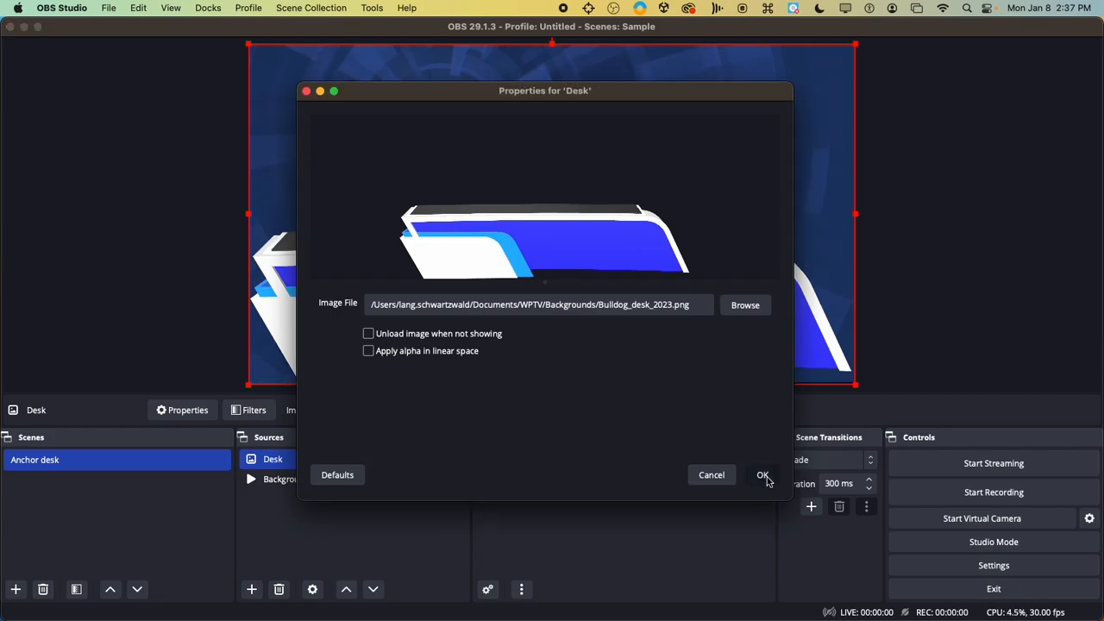
pyautogui.click(763, 475)
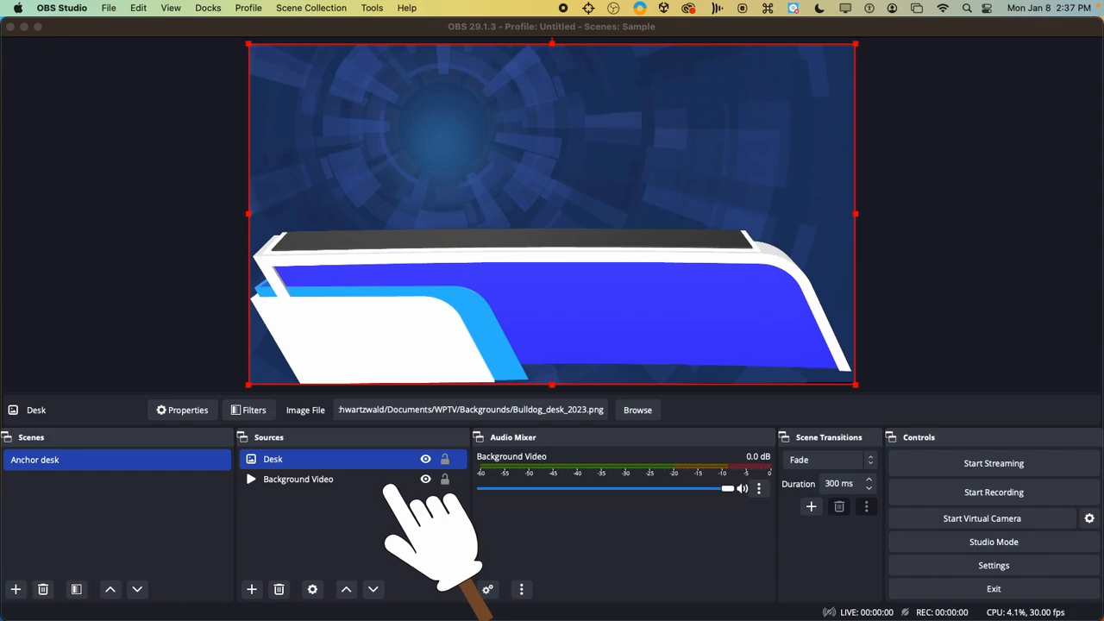
# Move the Desk source below Background Video and back above it twice to compare the layer order.
pyautogui.click(369, 592)
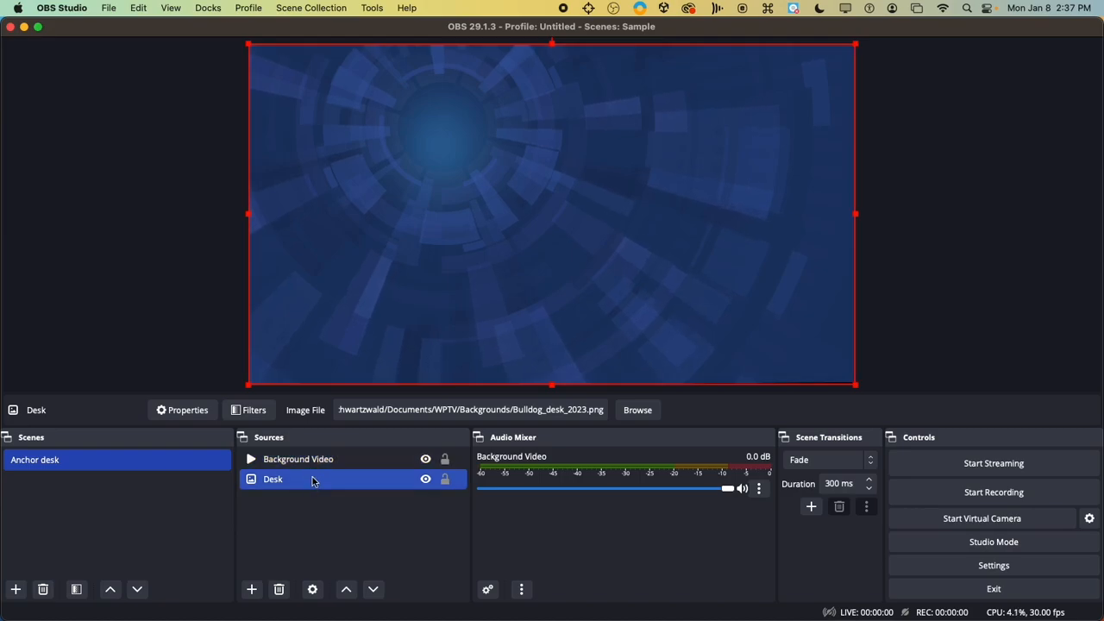
pyautogui.click(350, 592)
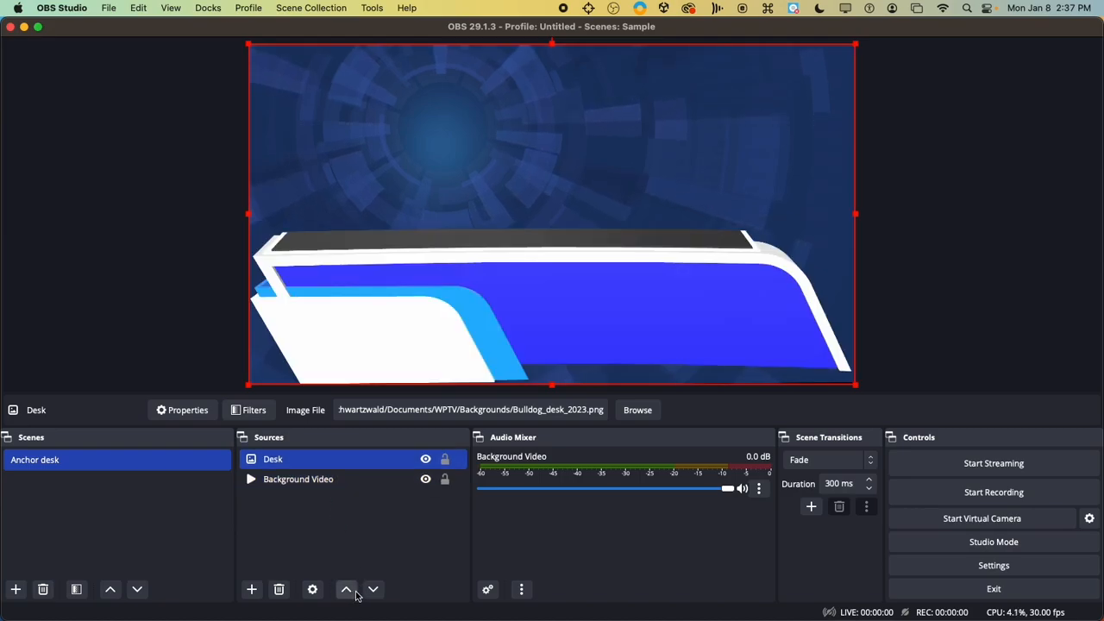
pyautogui.click(372, 591)
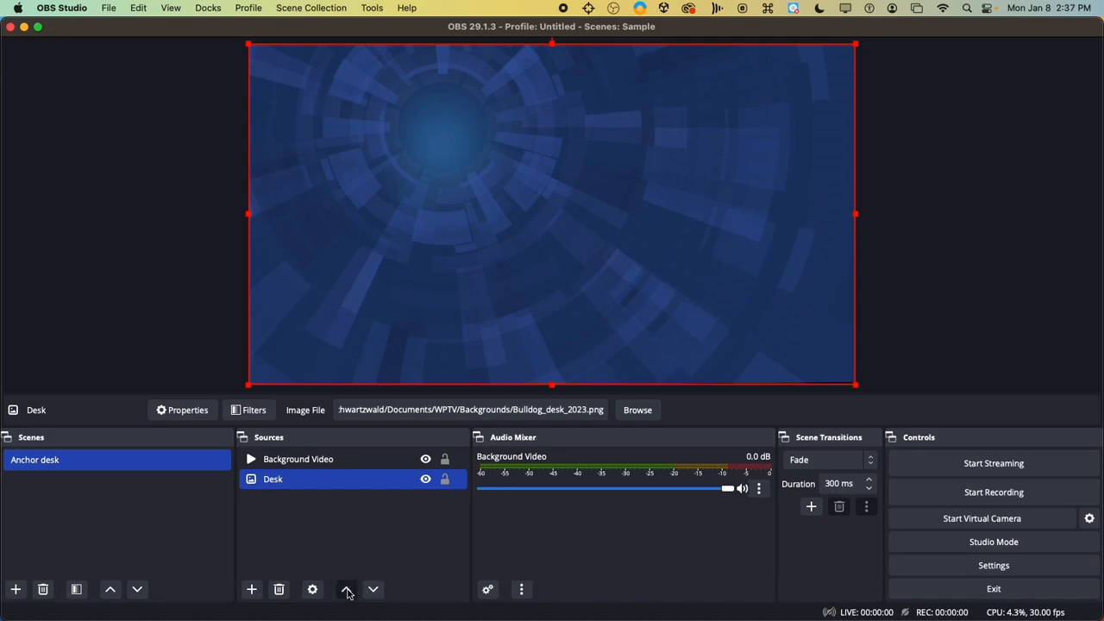
pyautogui.click(346, 591)
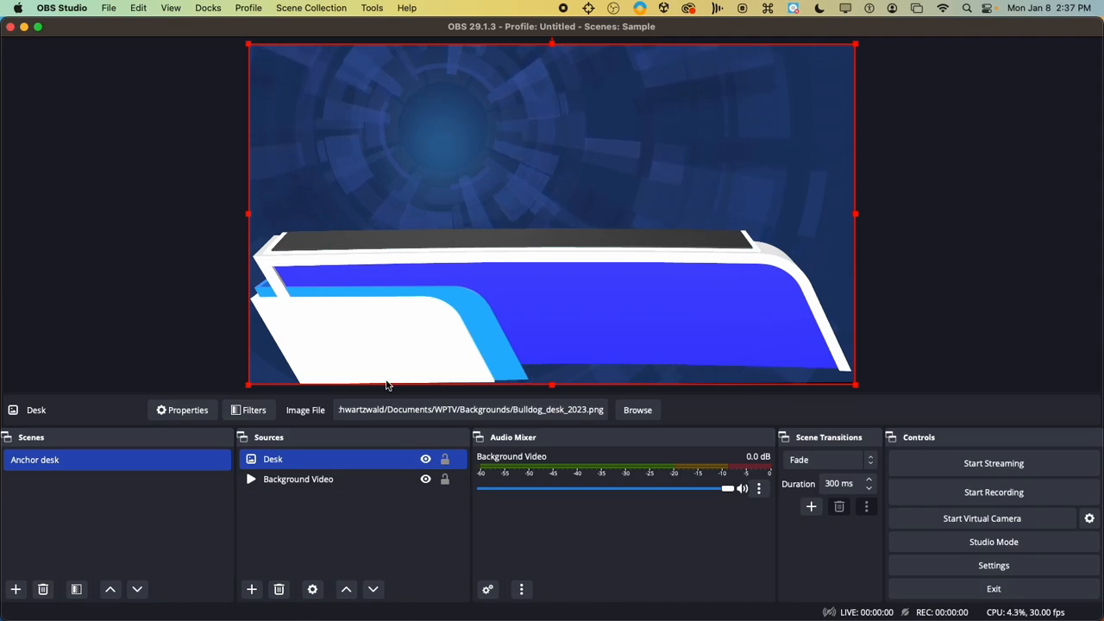
# Shrink the Desk image slightly and place its base at the canvas's lower edge, then fit Background Video to the canvas.
pyautogui.hotkey('ctrl', 'shift', 'p')
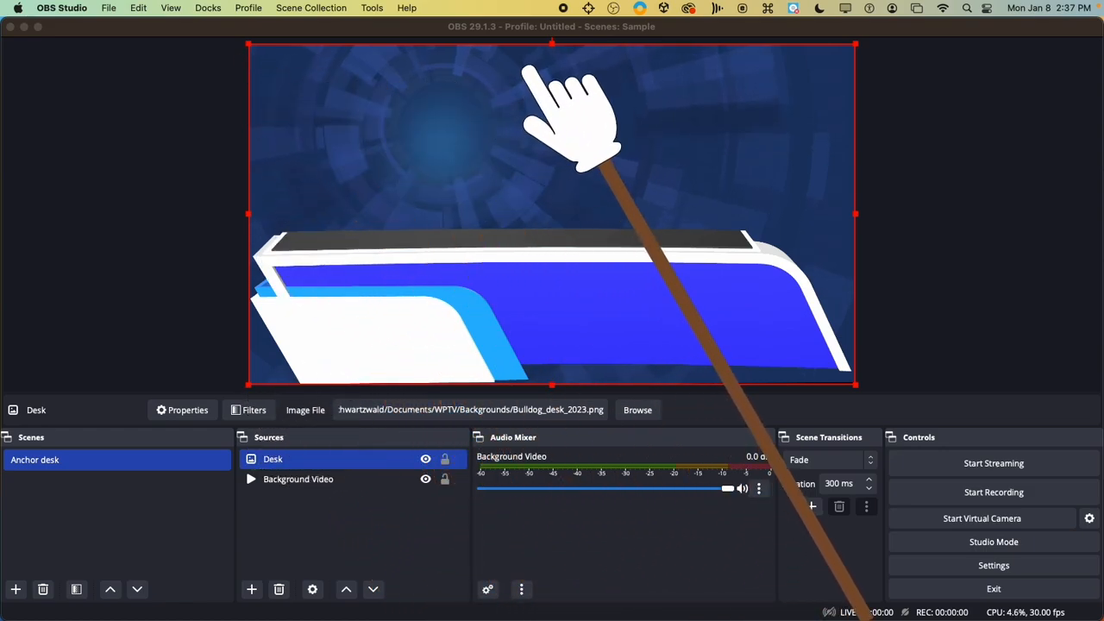
pyautogui.hotkey('ctrl', 'shift', 'p')
pyautogui.moveTo(250, 45); pyautogui.dragTo(469, 223)
pyautogui.moveTo(651, 337); pyautogui.dragTo(464, 257)
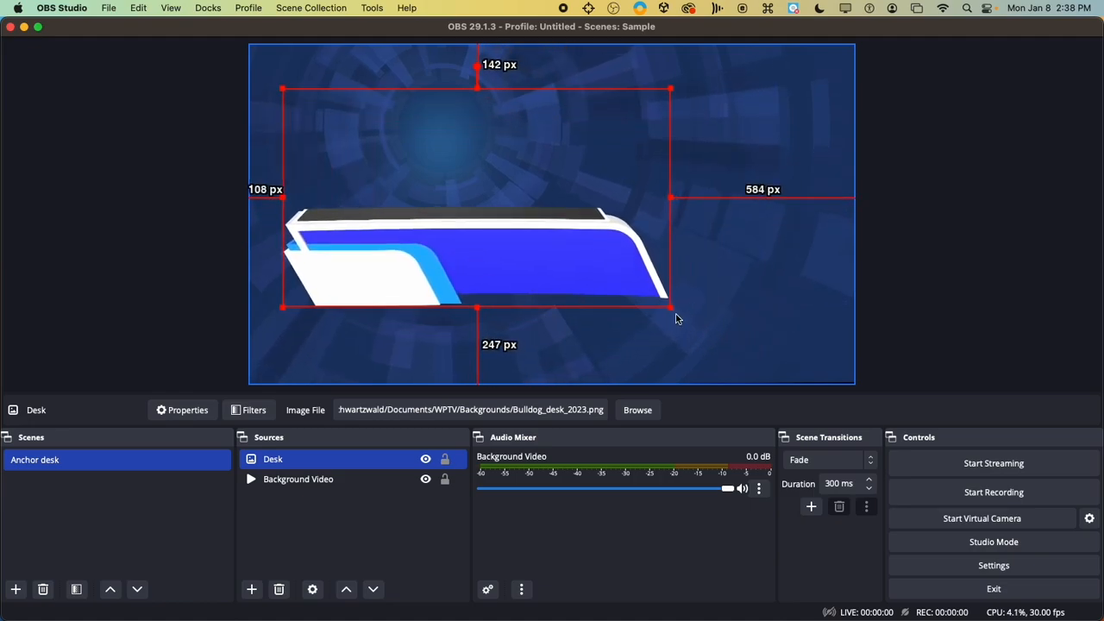
pyautogui.moveTo(672, 308); pyautogui.dragTo(834, 398)
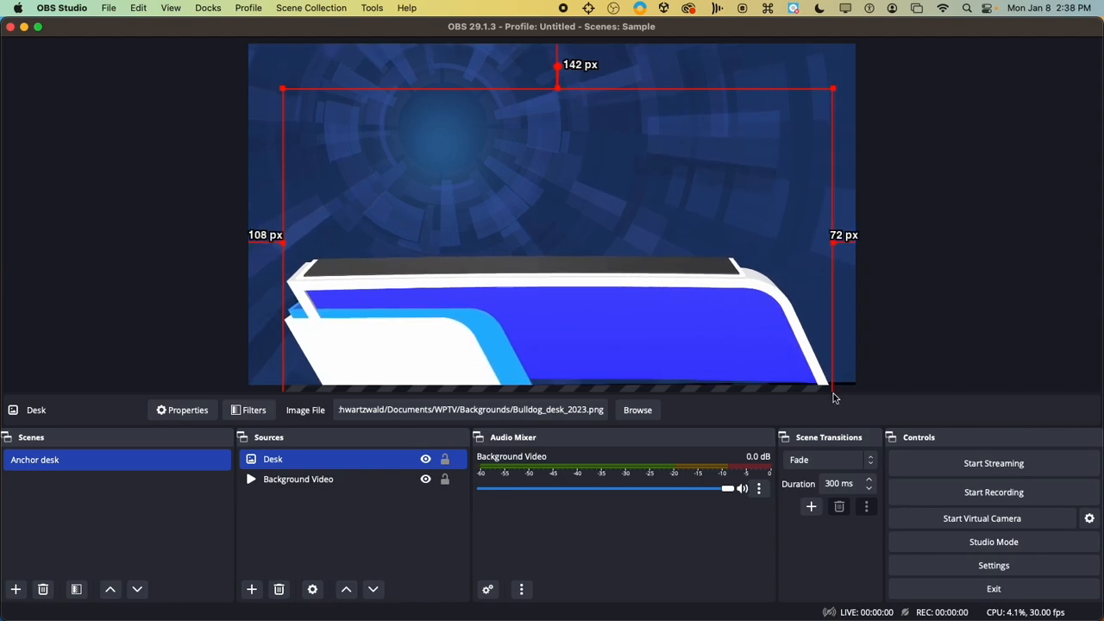
pyautogui.moveTo(508, 323); pyautogui.dragTo(499, 321)
pyautogui.click(339, 480)
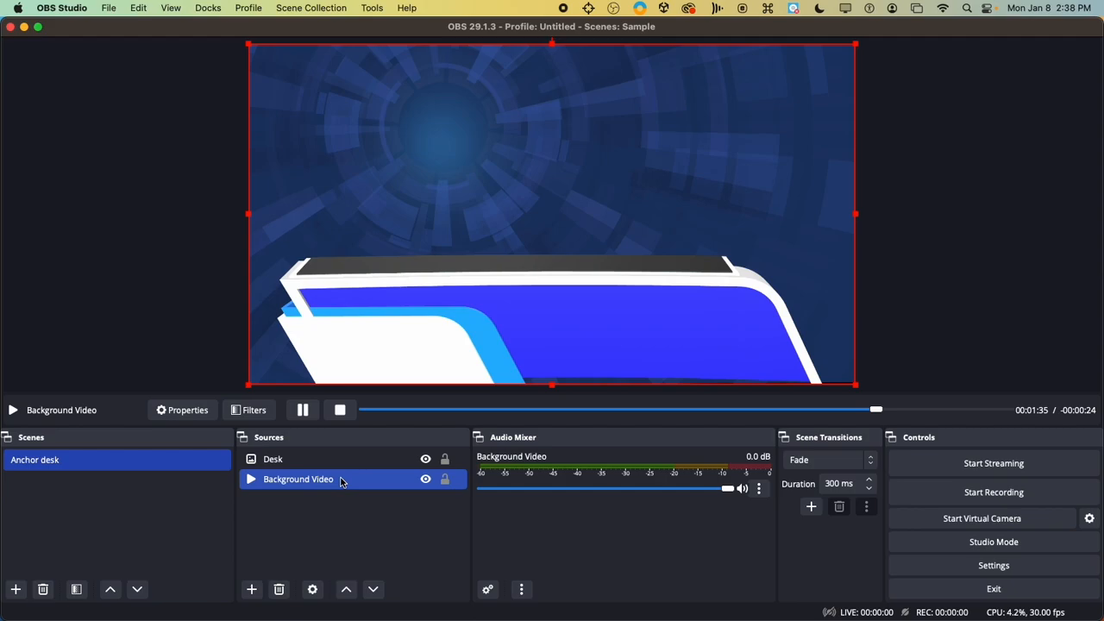
pyautogui.moveTo(855, 385)
pyautogui.mouseDown()
pyautogui.moveTo(783, 319)
pyautogui.moveTo(566, 192)
pyautogui.moveTo(747, 333)
pyautogui.moveTo(855, 384)
pyautogui.mouseUp()
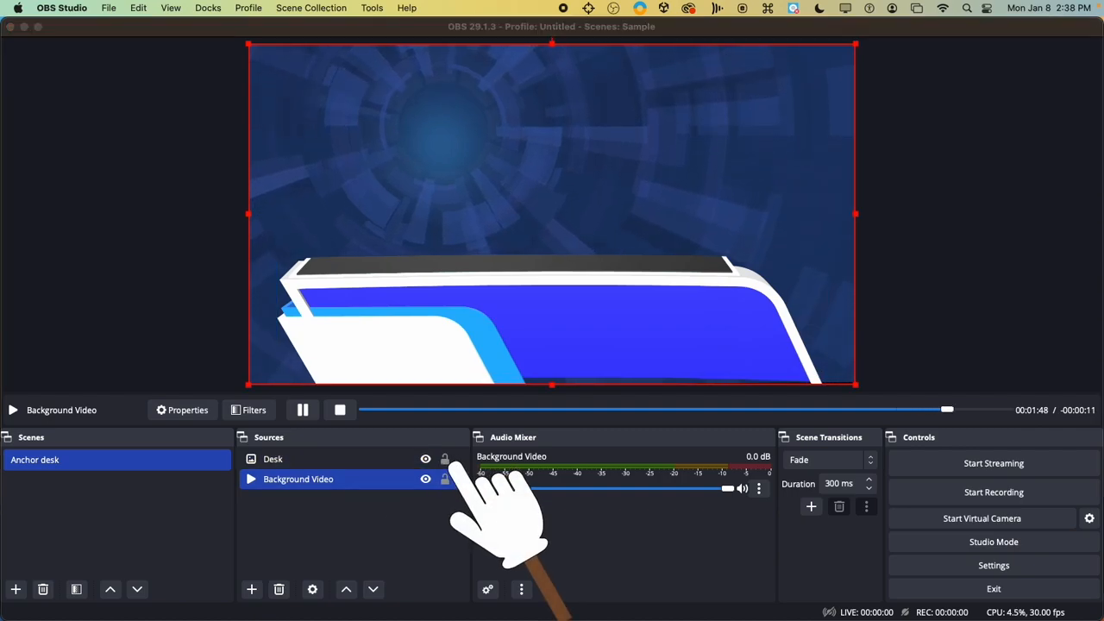
# Lock the Desk source and try to move it on the canvas.
pyautogui.click(445, 459)
pyautogui.moveTo(517, 290)
pyautogui.mouseDown()
pyautogui.moveTo(529, 310)
pyautogui.moveTo(525, 303)
pyautogui.mouseUp()
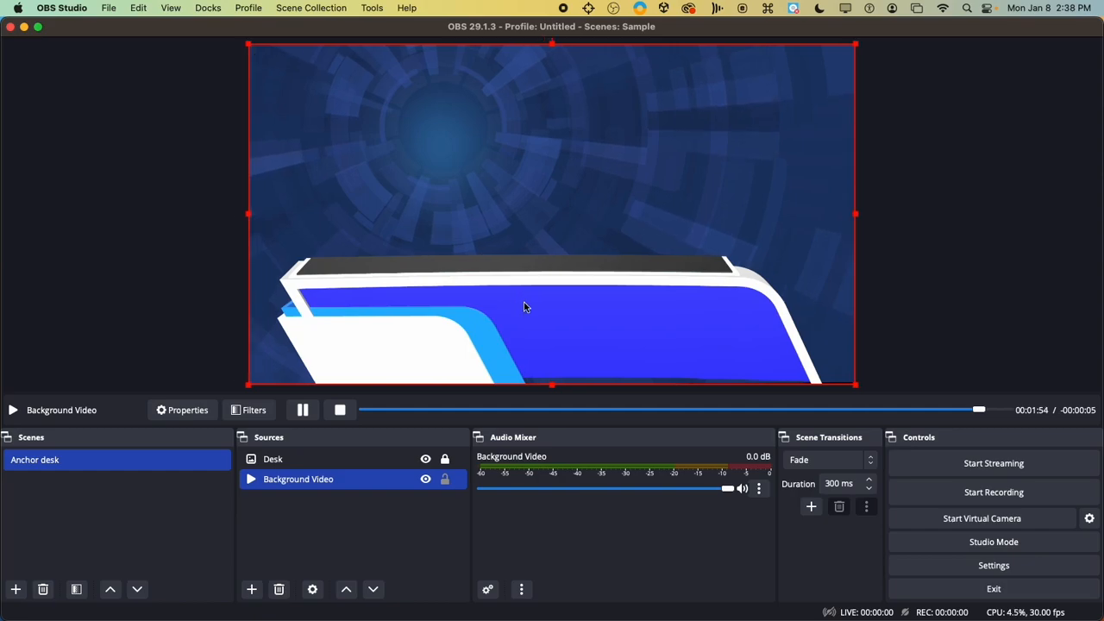
# Hide and show the Desk source, and do the same with Background Video.
pyautogui.click(425, 460)
pyautogui.click(426, 460)
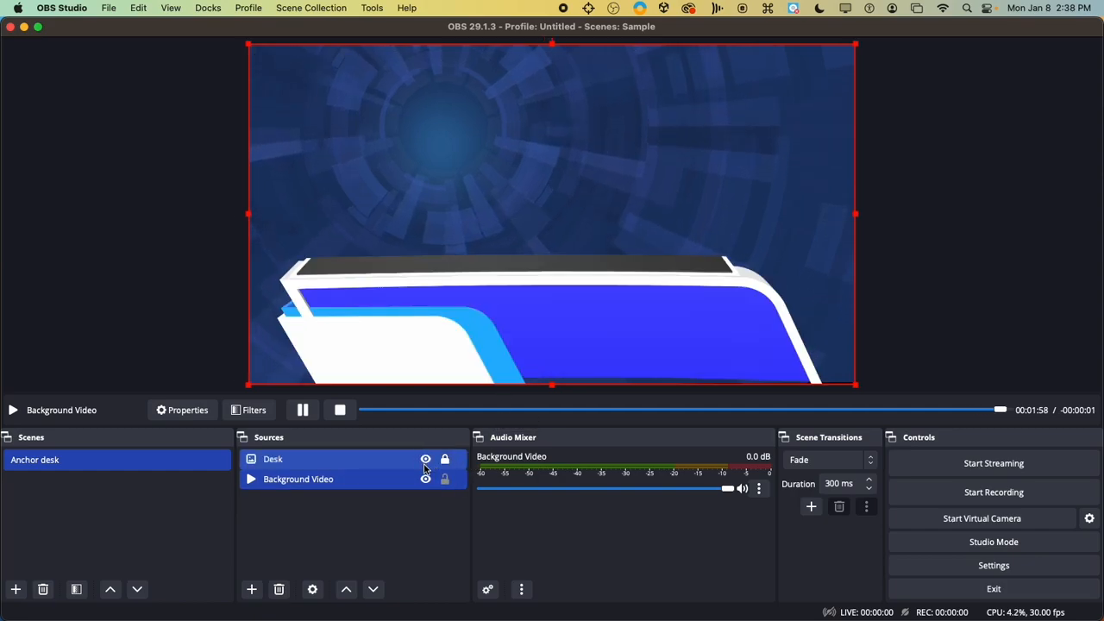
pyautogui.click(425, 479)
pyautogui.click(425, 479)
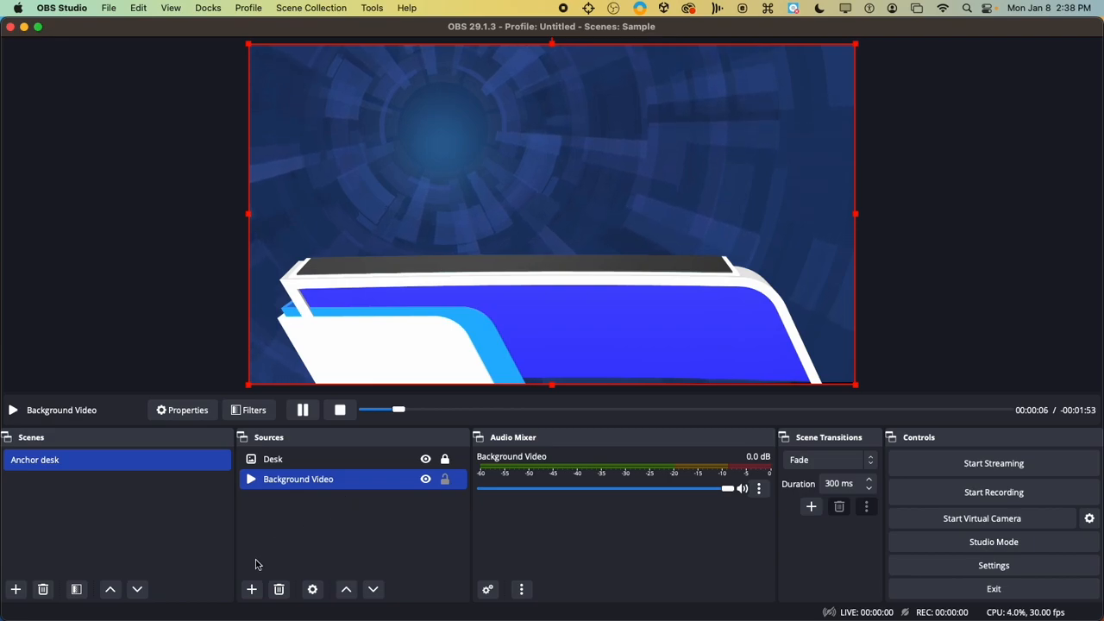
# Add a new Video Capture Device source named "iMac Camera" to the Anchor desk scene.
pyautogui.click(251, 590)
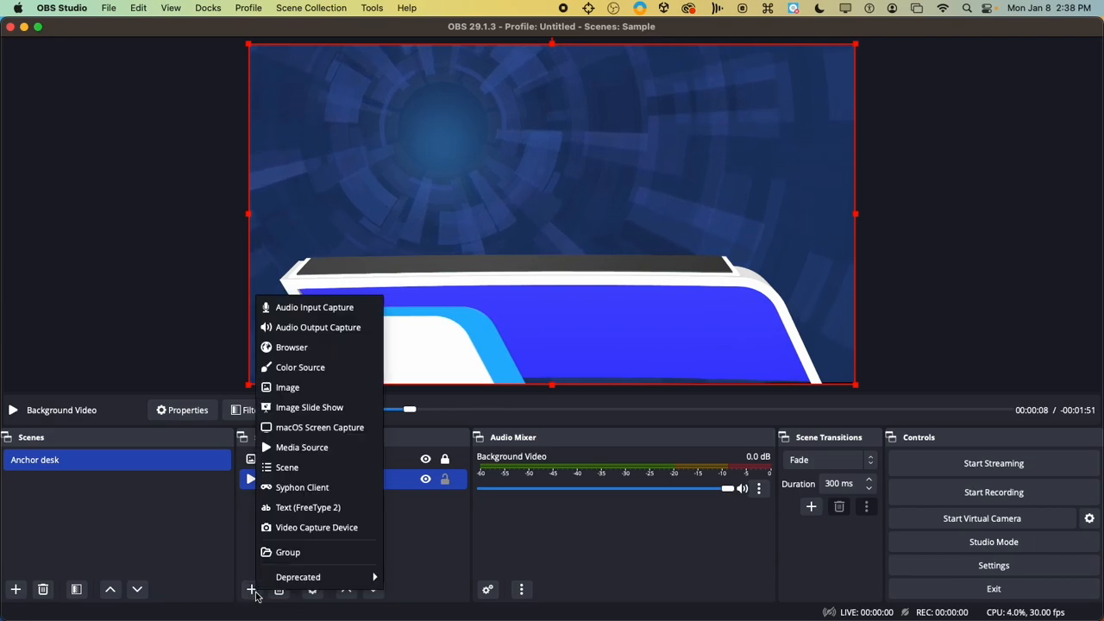
pyautogui.click(372, 527)
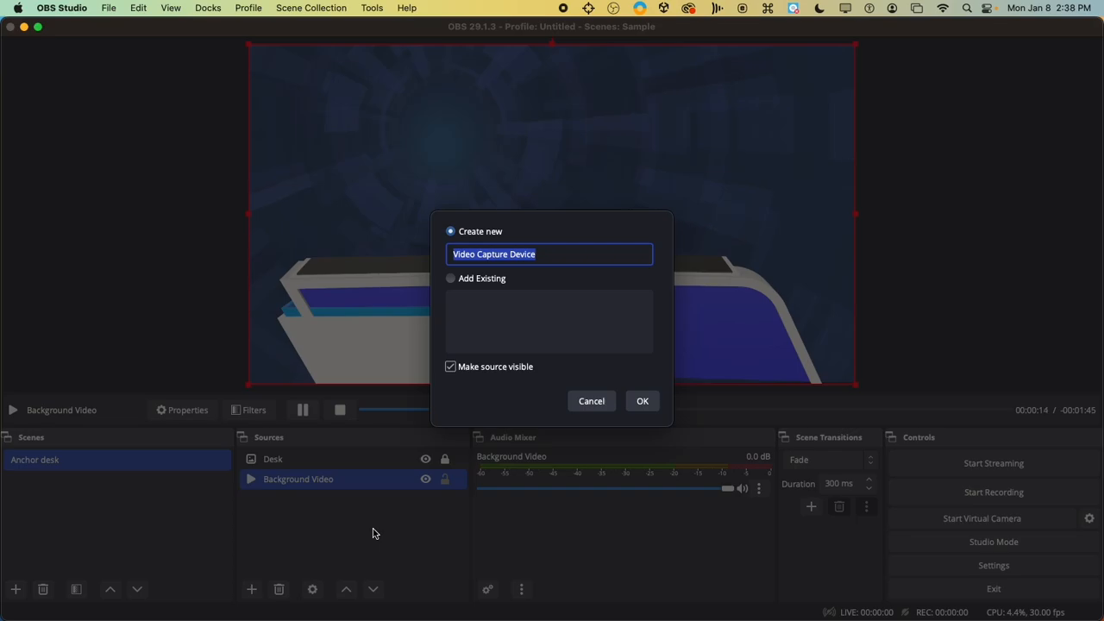
pyautogui.write('I')
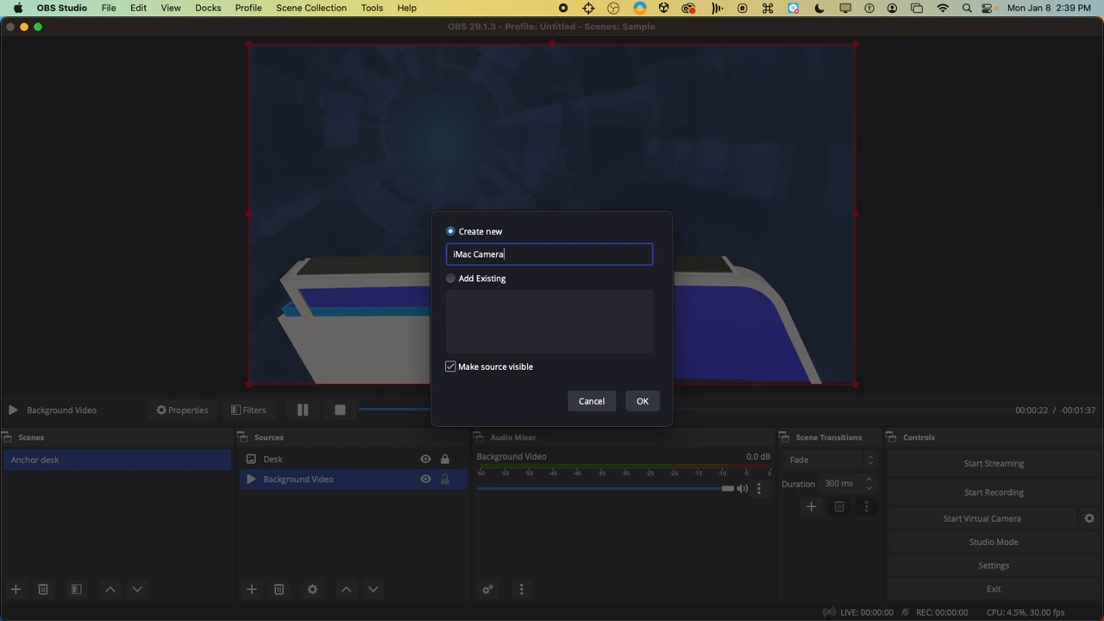
pyautogui.click(643, 401)
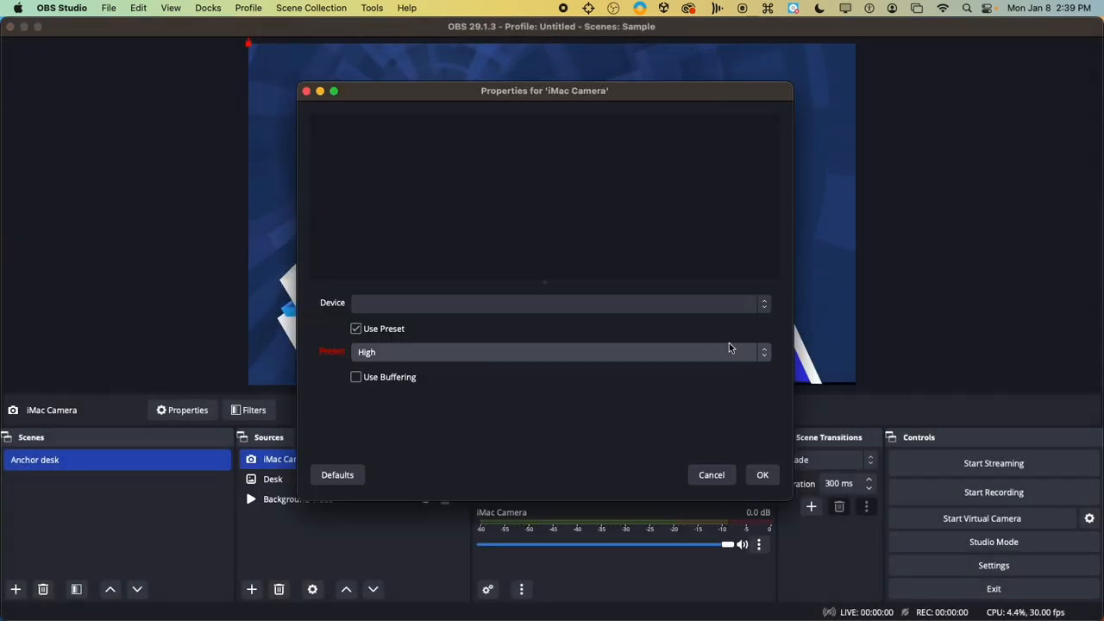
# Set the iMac Camera source's device to FaceTime HD Camera with the 1920x1080 preset.
pyautogui.click(756, 304)
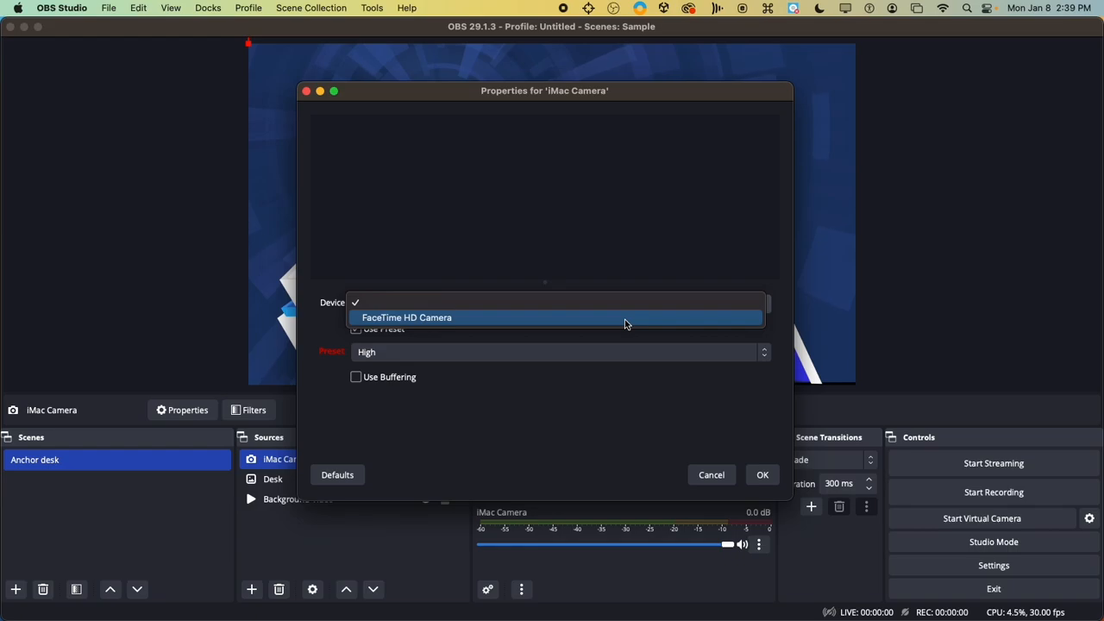
pyautogui.click(625, 320)
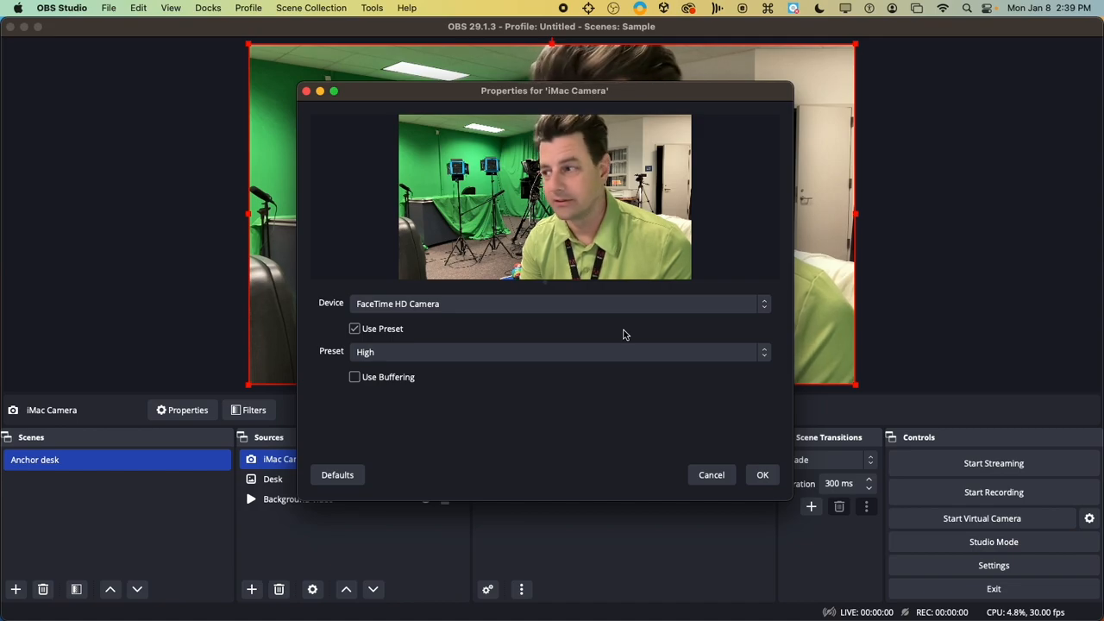
pyautogui.click(528, 356)
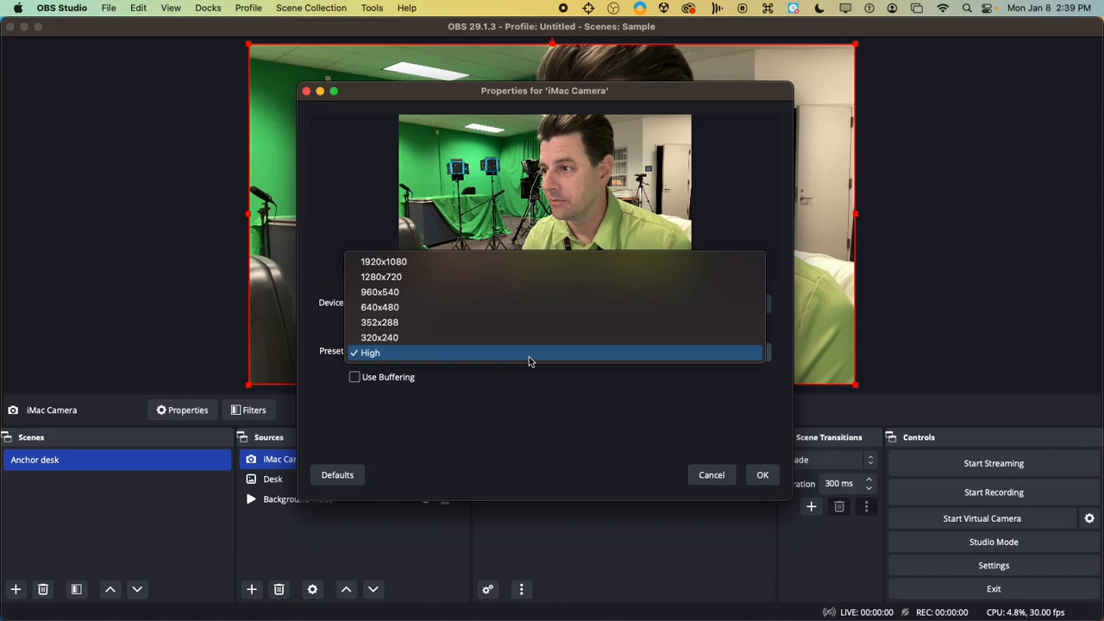
pyautogui.click(506, 263)
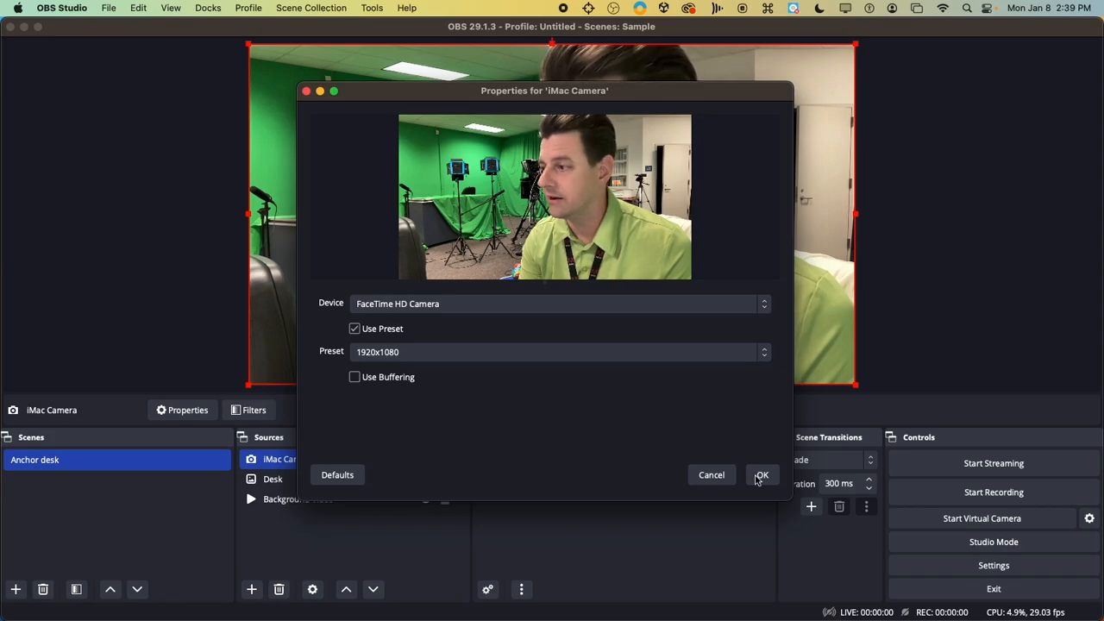
pyautogui.click(761, 475)
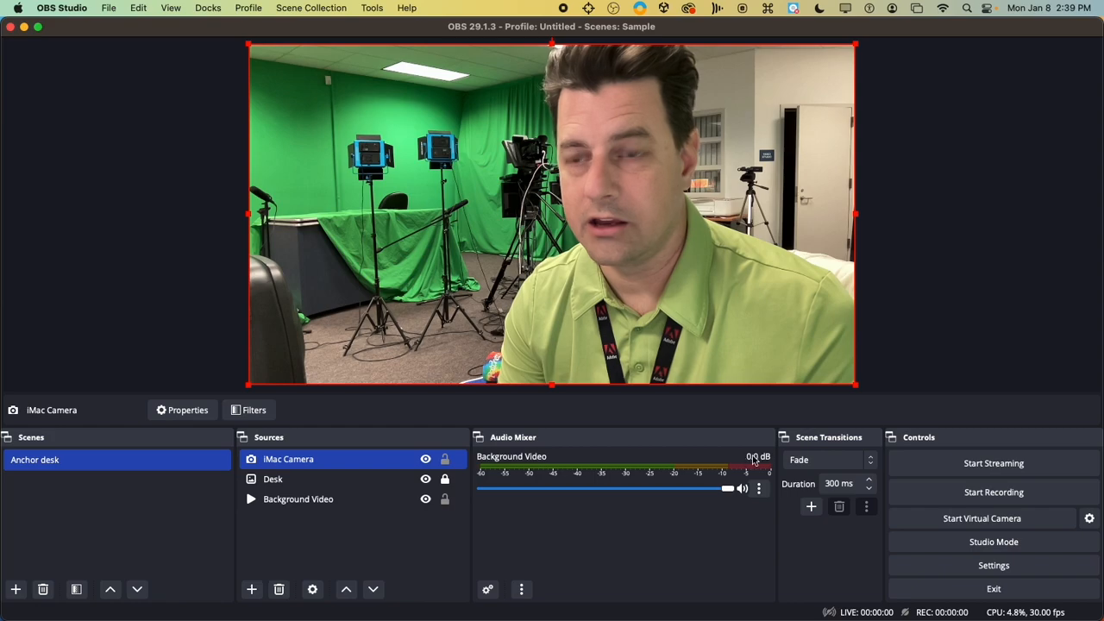
# Scale down the iMac Camera and place it just above the desk, about 262 px from the canvas's left edge and 213 px from its top.
pyautogui.moveTo(855, 385); pyautogui.dragTo(485, 213)
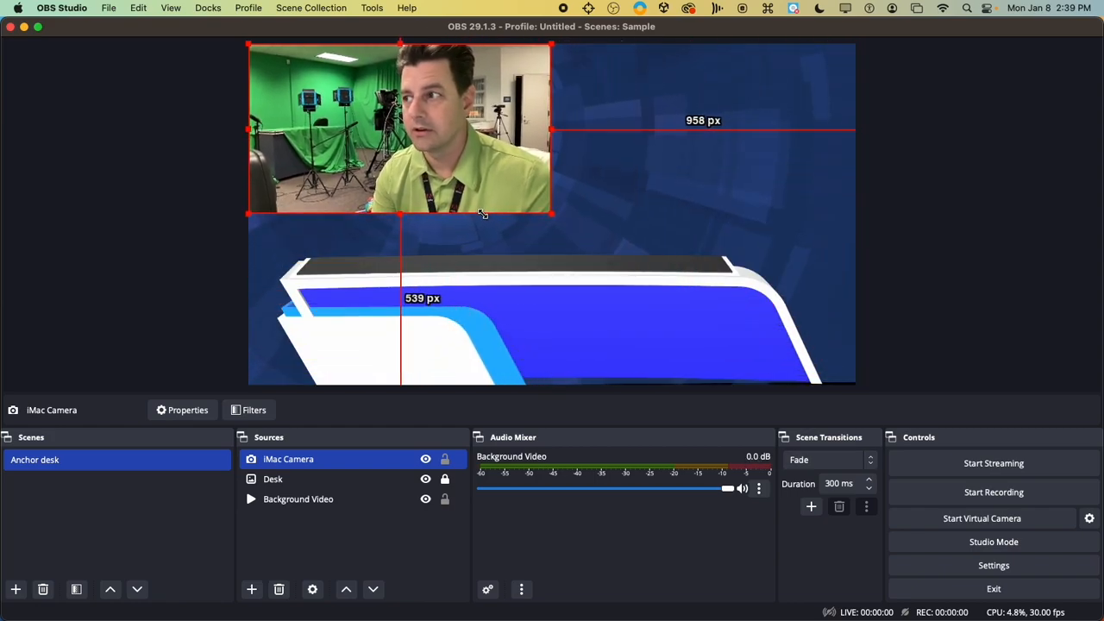
pyautogui.moveTo(417, 167); pyautogui.dragTo(465, 212)
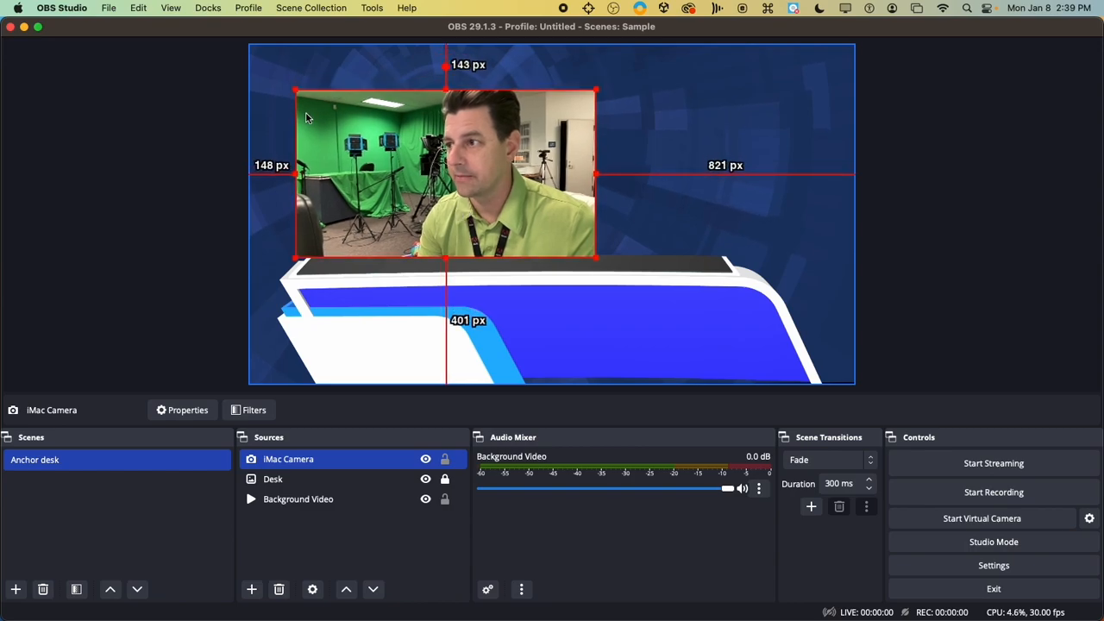
pyautogui.moveTo(295, 90); pyautogui.dragTo(329, 118)
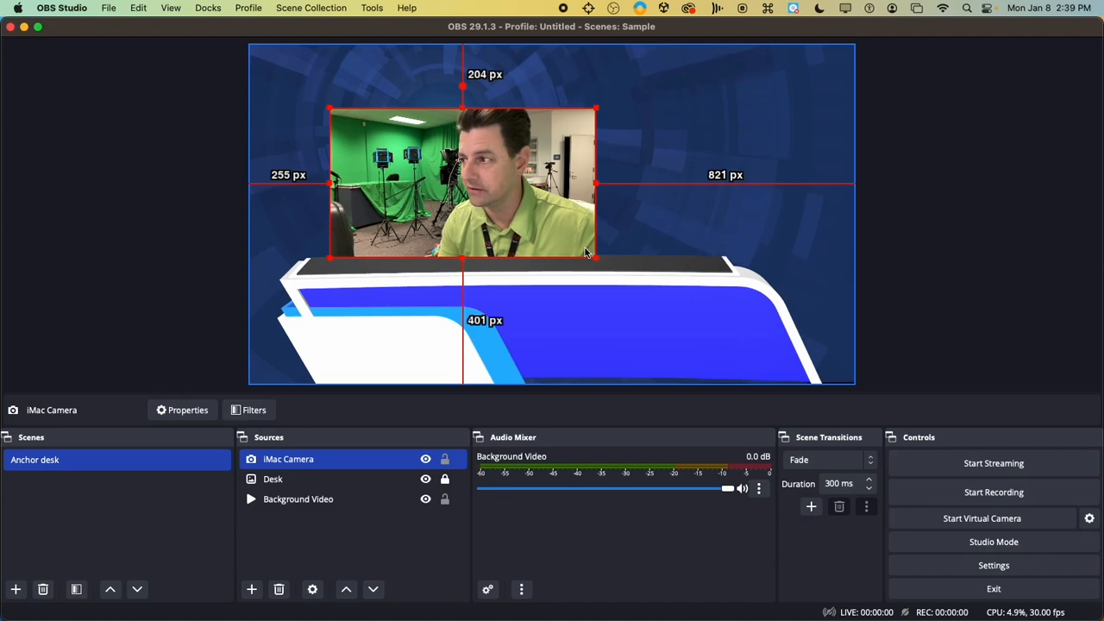
pyautogui.moveTo(596, 258); pyautogui.dragTo(589, 253)
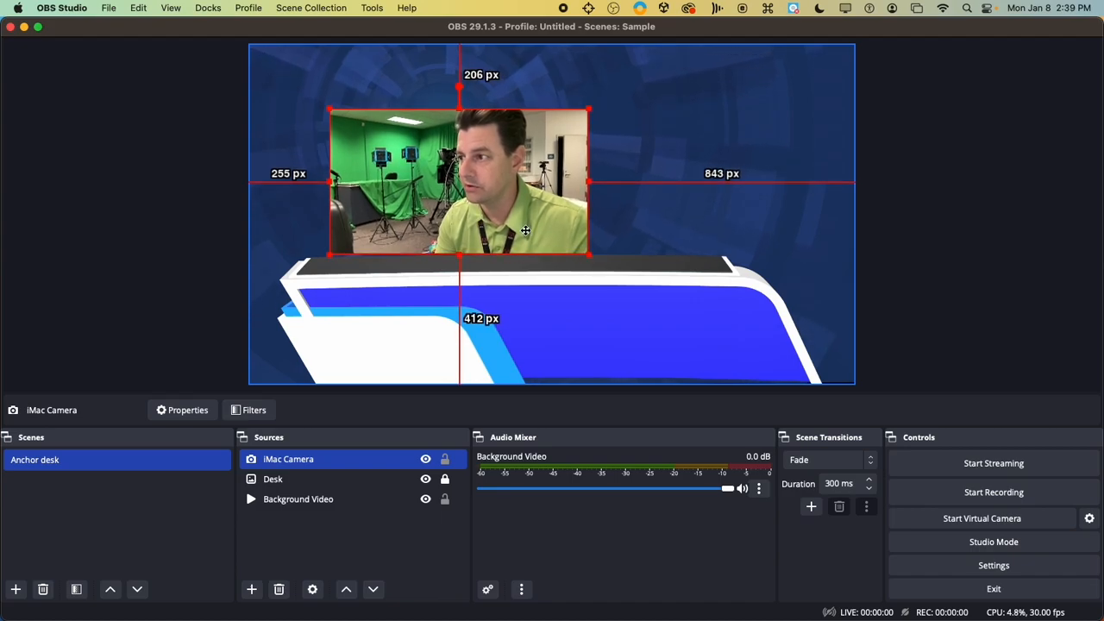
pyautogui.moveTo(525, 229); pyautogui.dragTo(528, 232)
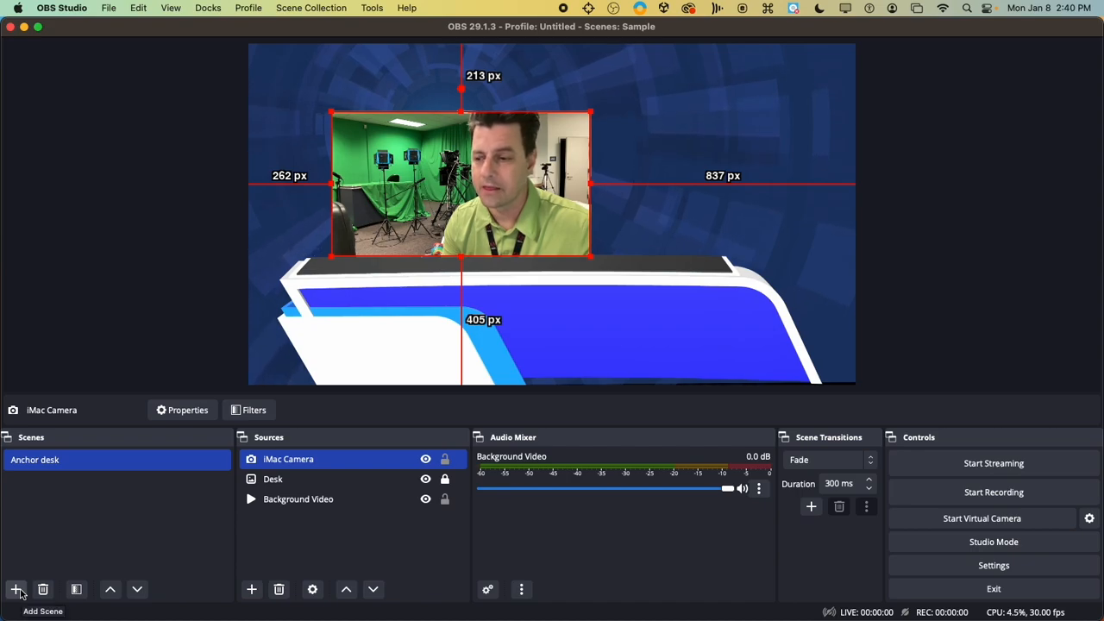
# Add a new scene named "Video Segment".
pyautogui.click(16, 590)
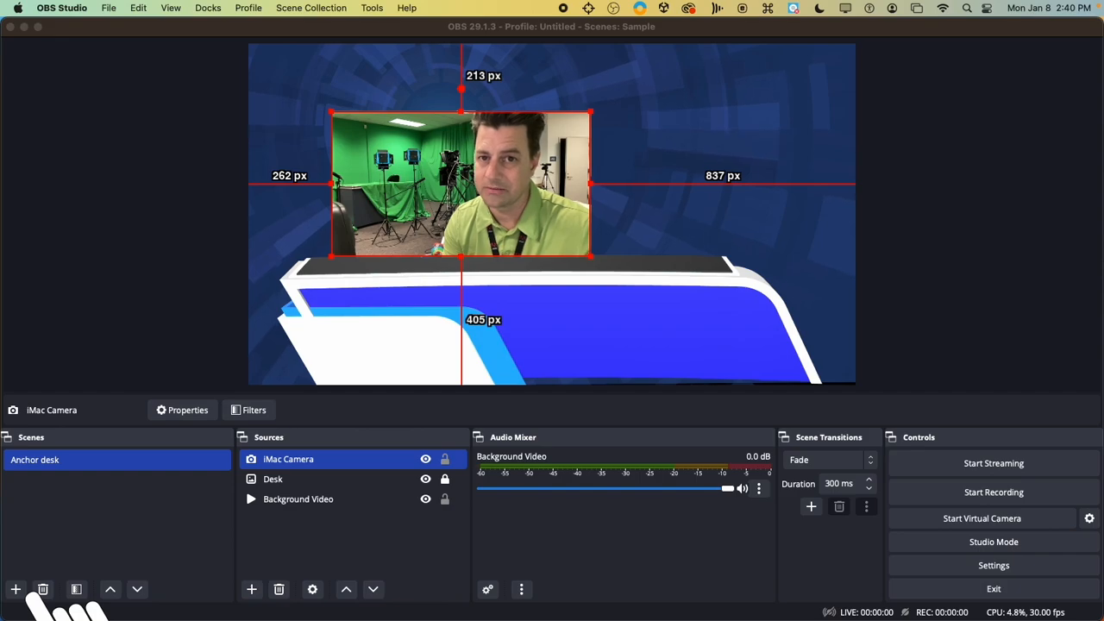
pyautogui.click(18, 592)
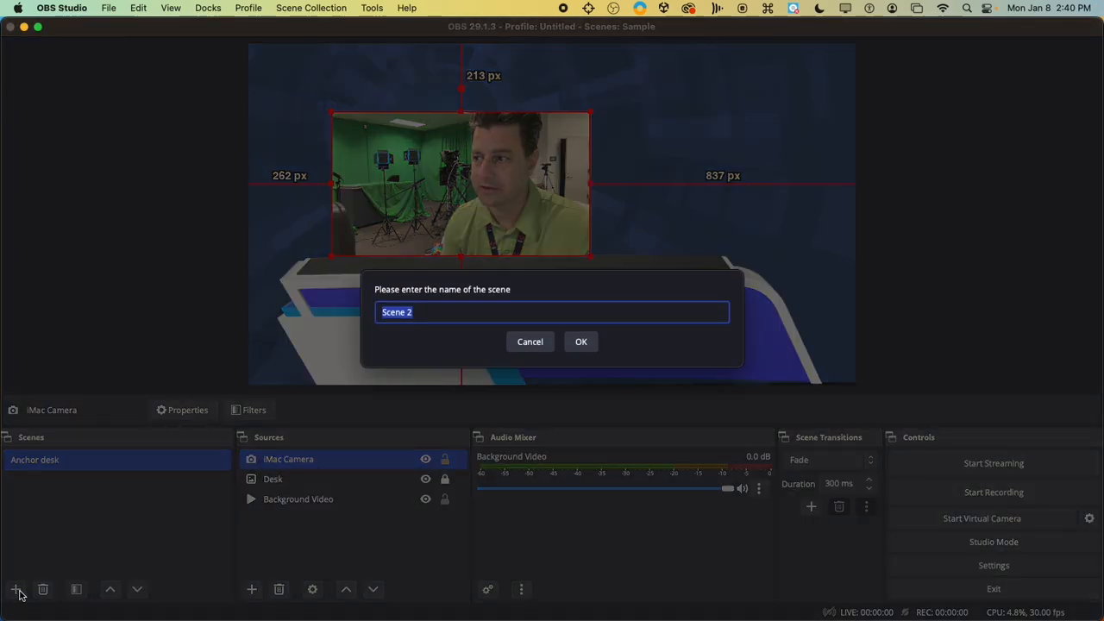
pyautogui.write('Video Segment')
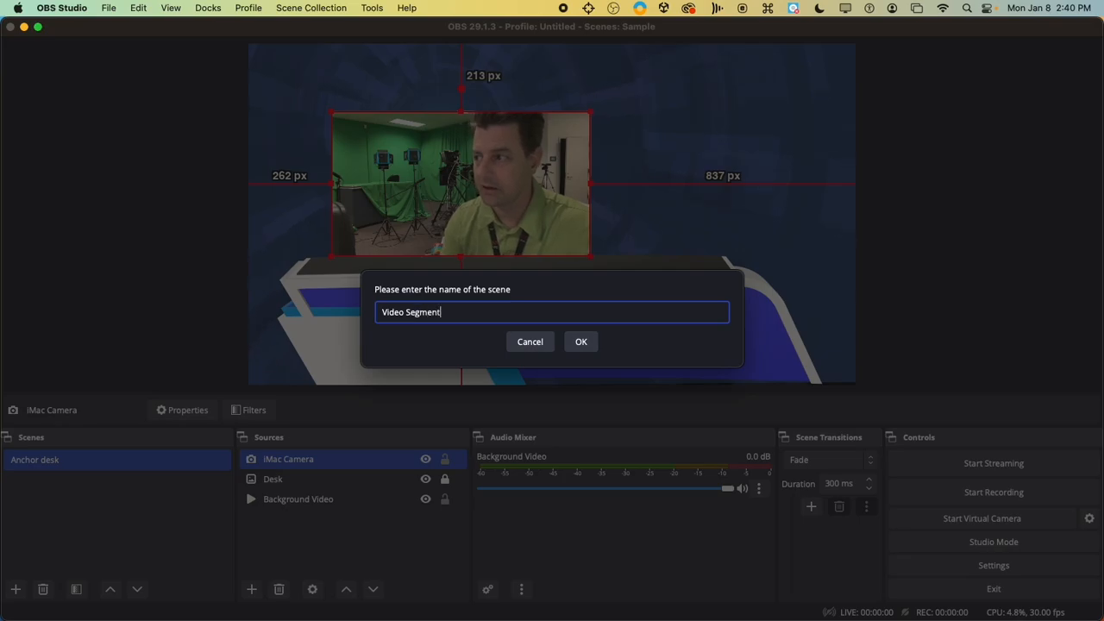
pyautogui.click(581, 343)
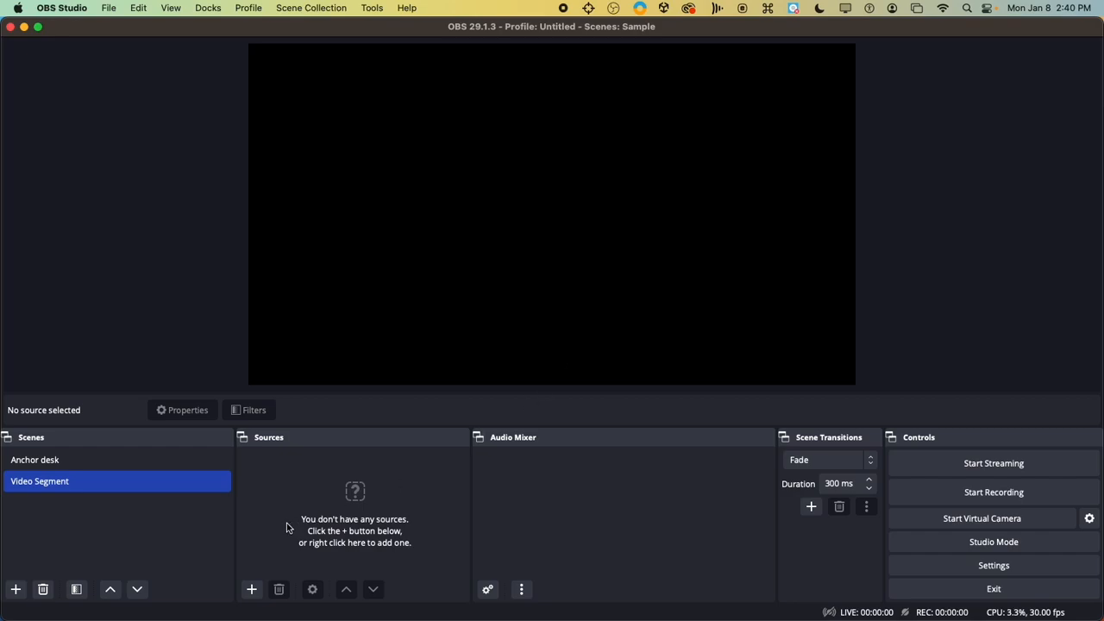
# Add a new Media Source named "Video Segment Source" to the Video Segment scene.
pyautogui.click(252, 590)
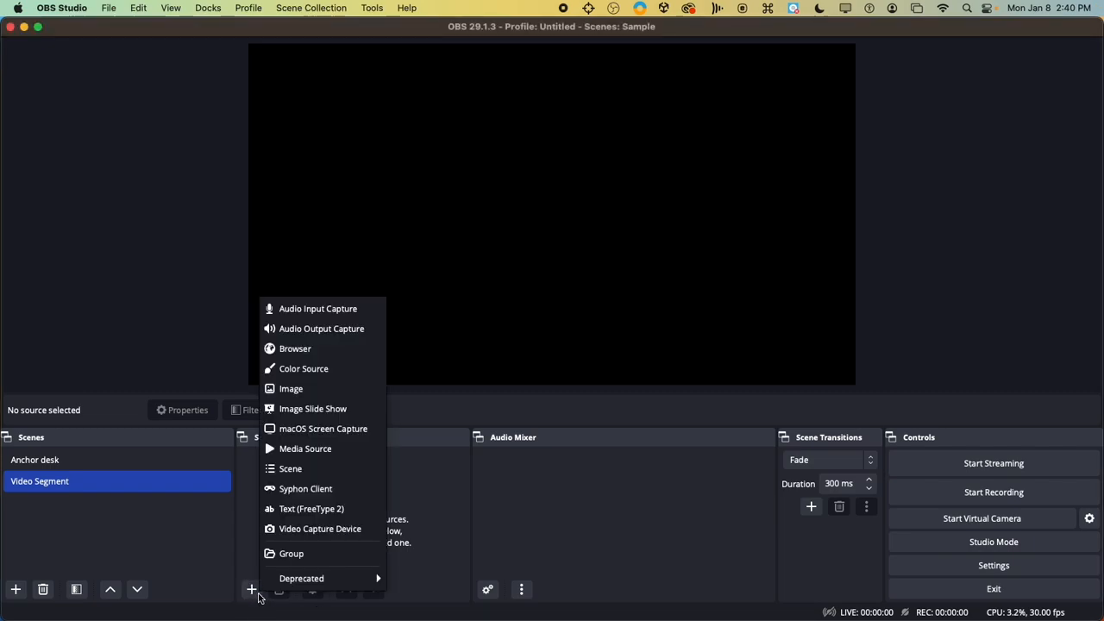
pyautogui.click(341, 449)
pyautogui.write('Video Segment')
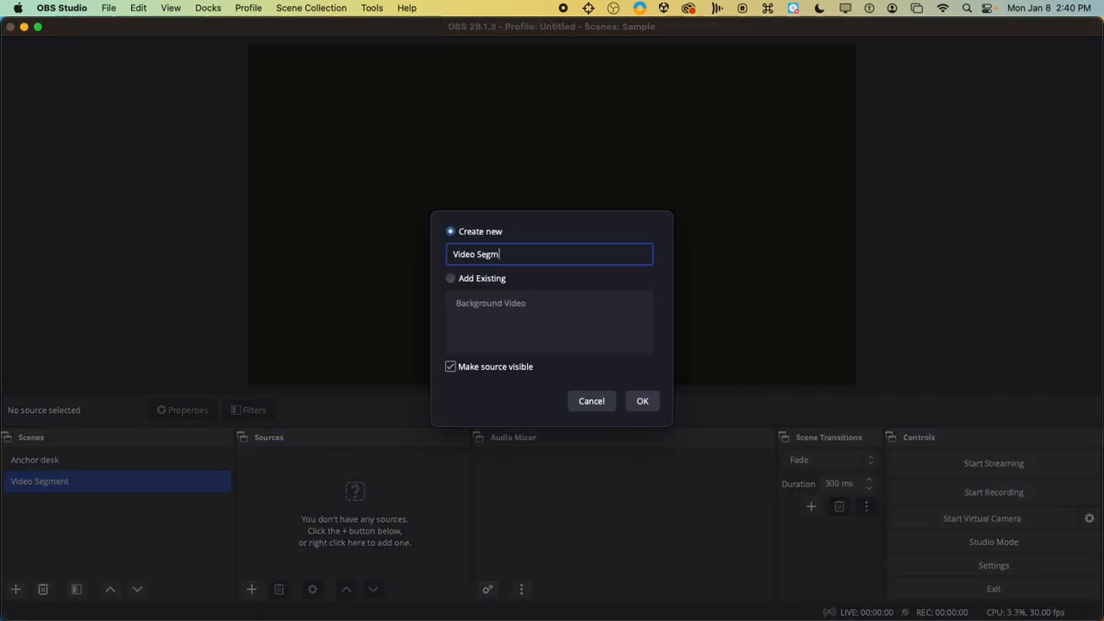
pyautogui.click(640, 403)
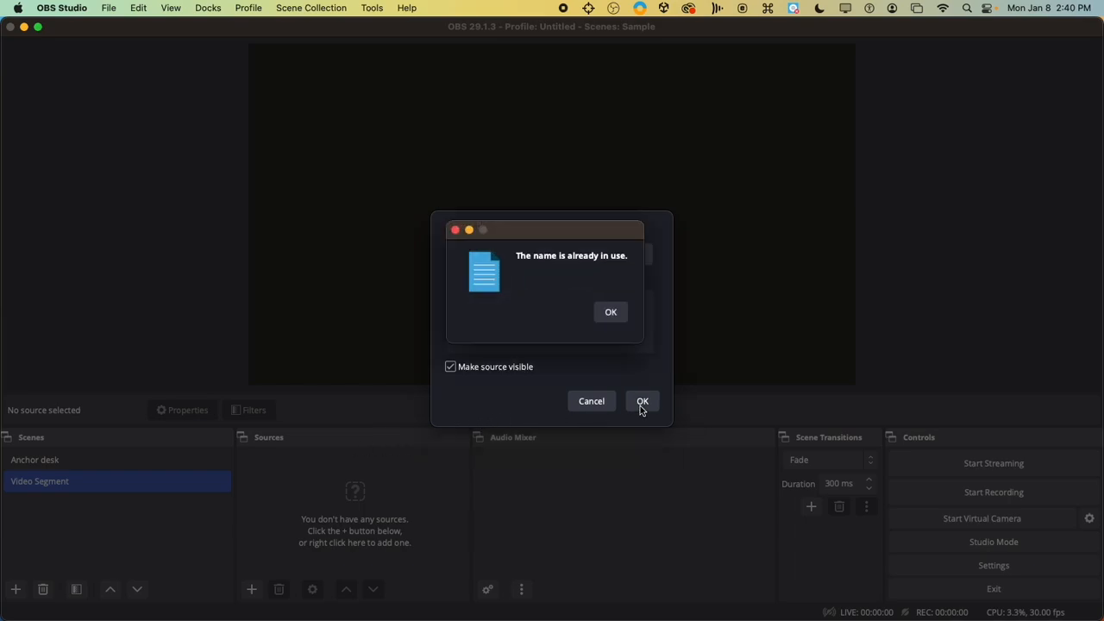
pyautogui.click(609, 314)
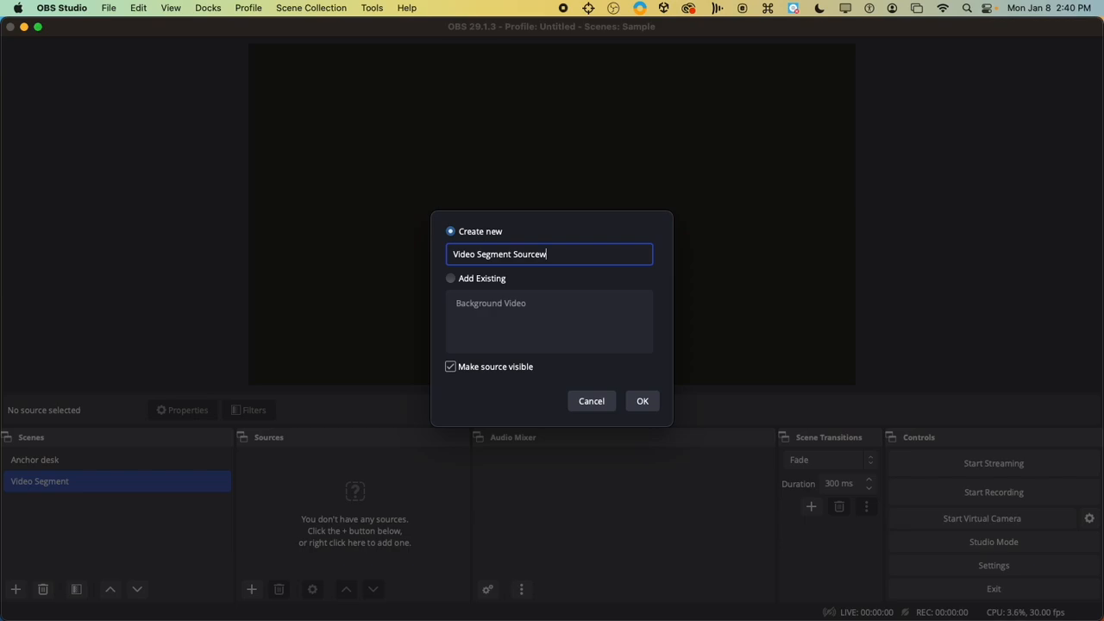
pyautogui.click(638, 401)
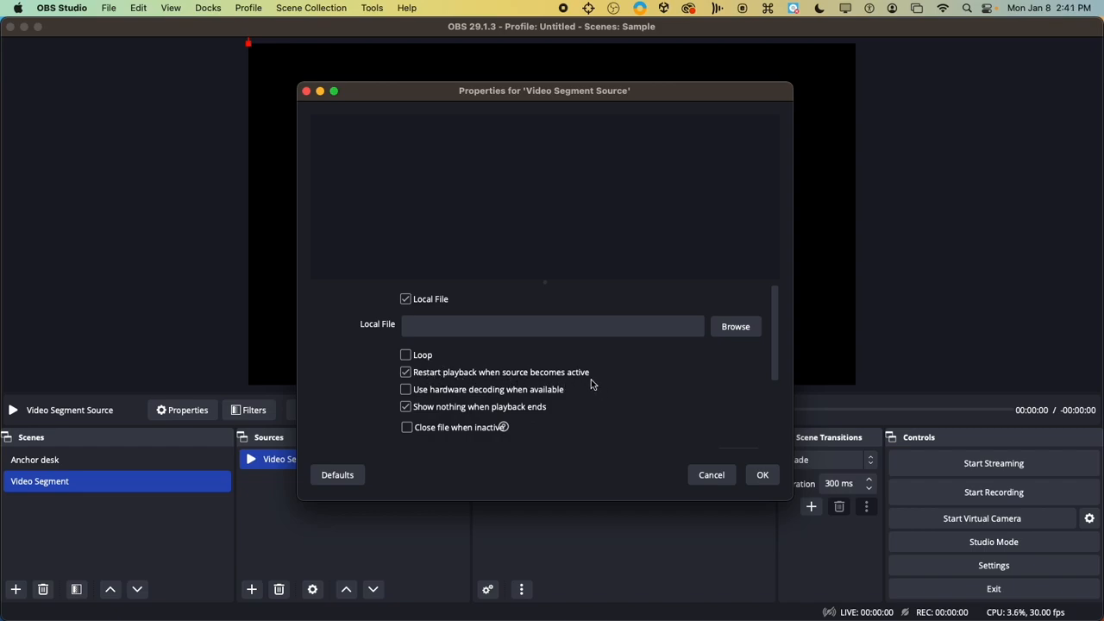
# Load the "Adding Announcements" video as the Video Segment Source's local file and accept its properties.
pyautogui.press('ctrl+alt+super+p')
pyautogui.press('ctrl+alt+super+p')
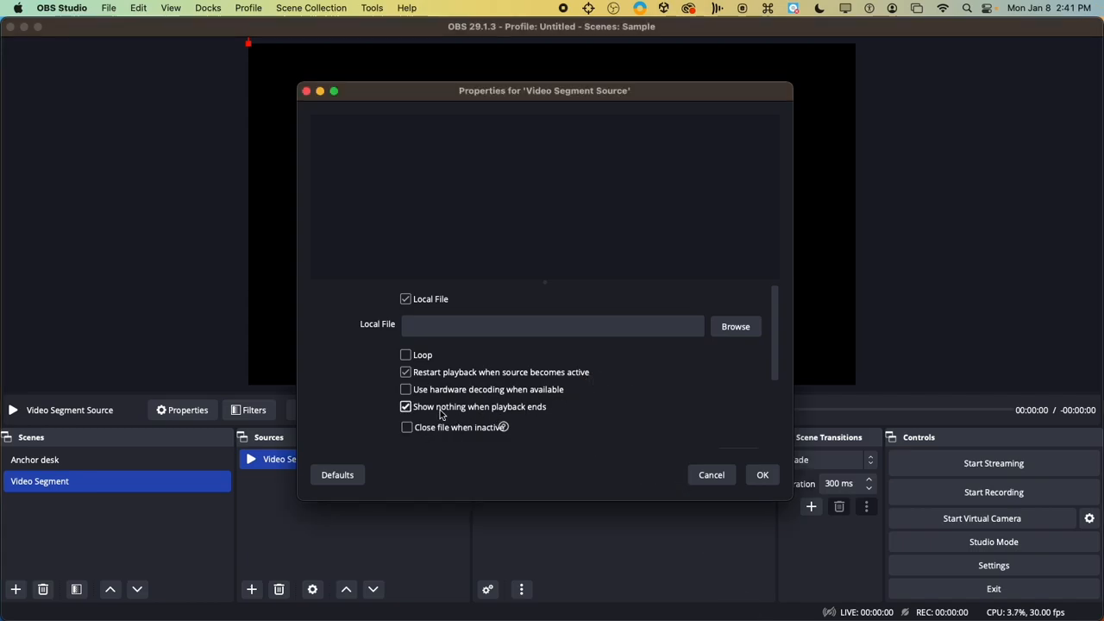
pyautogui.click(735, 328)
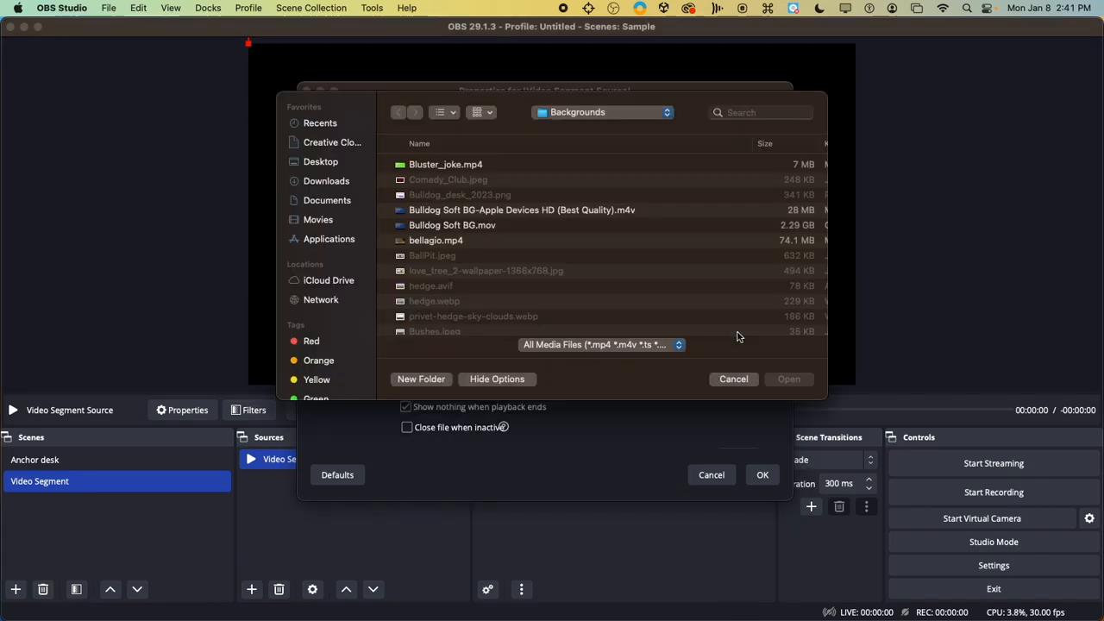
pyautogui.scroll(-5, 619, 295)
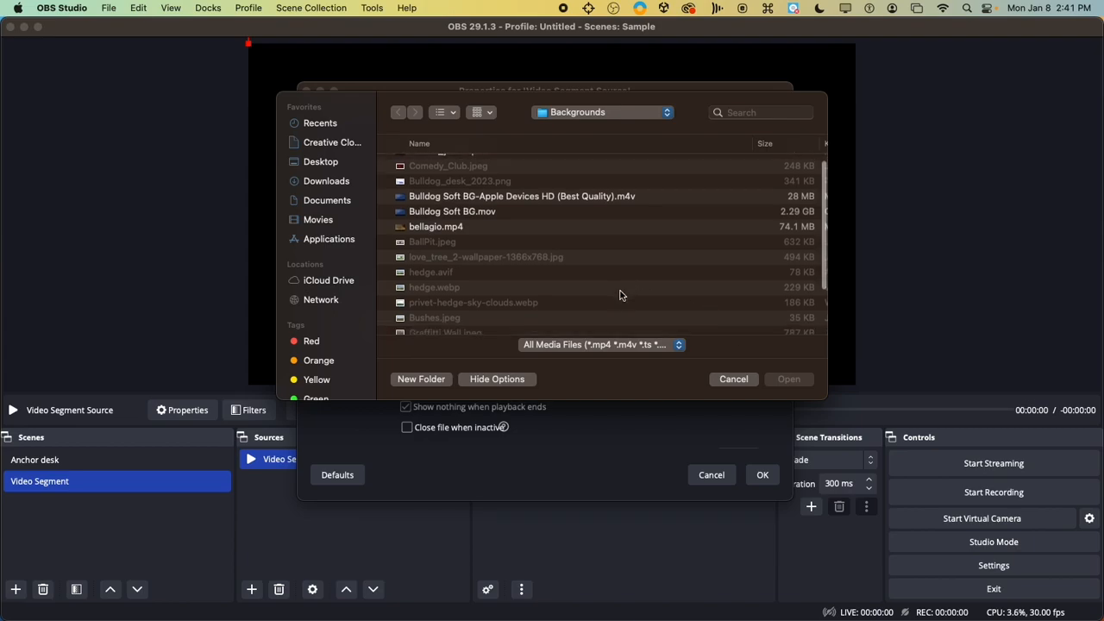
pyautogui.scroll(5, 619, 295)
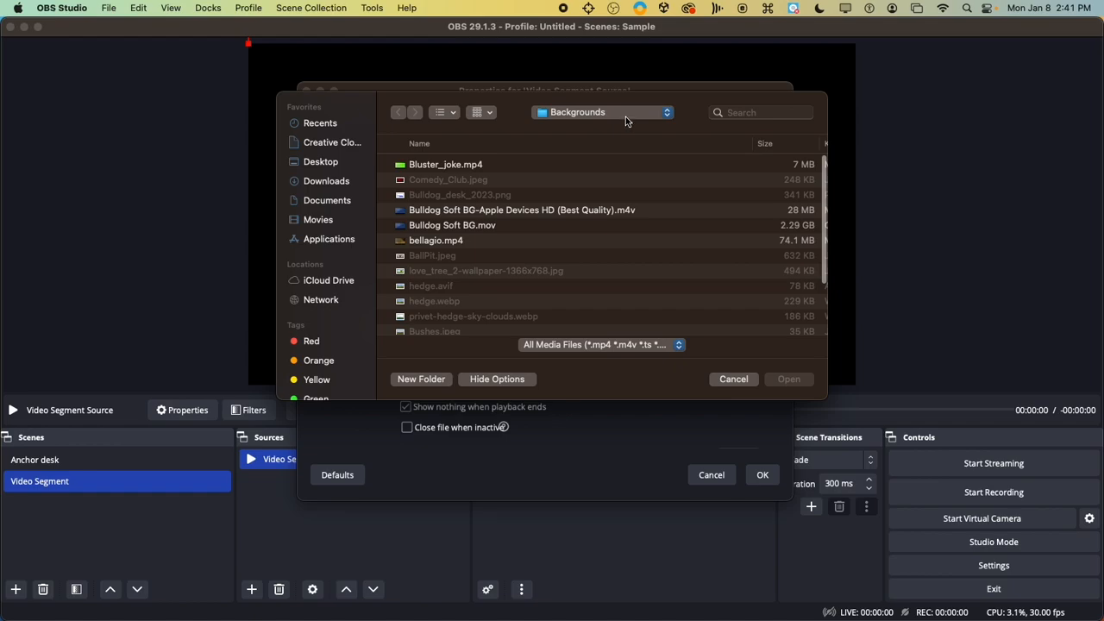
pyautogui.click(597, 114)
pyautogui.click(569, 129)
pyautogui.scroll(-3, 552, 268)
pyautogui.click(467, 249)
pyautogui.click(787, 379)
pyautogui.click(762, 474)
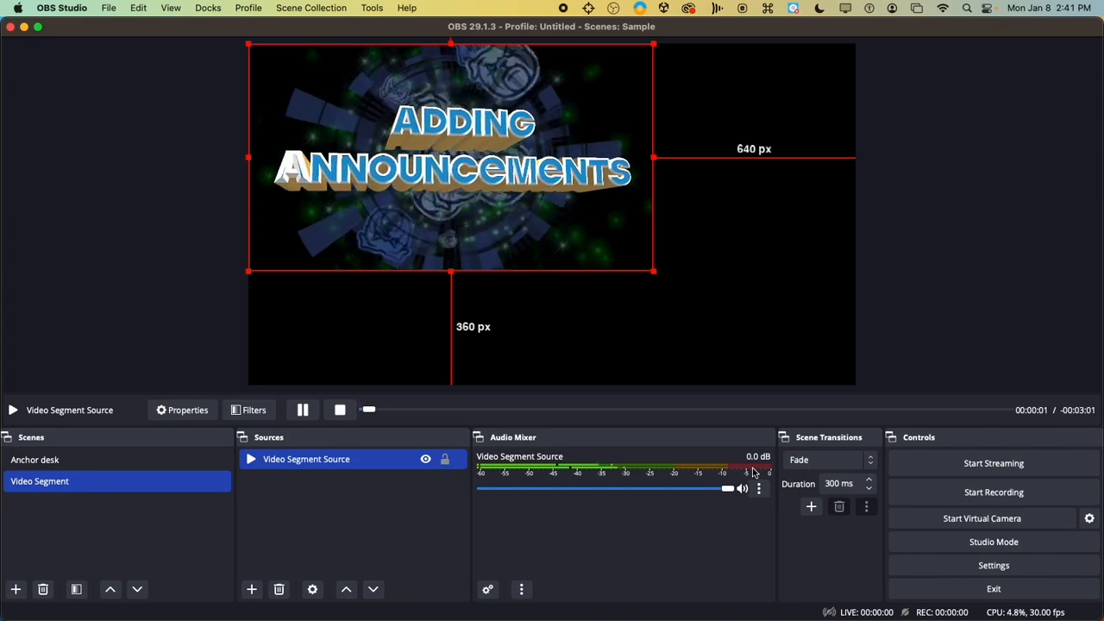
# Fit the Video Segment Source to the screen so it fills the canvas.
pyautogui.rightClick(527, 185)
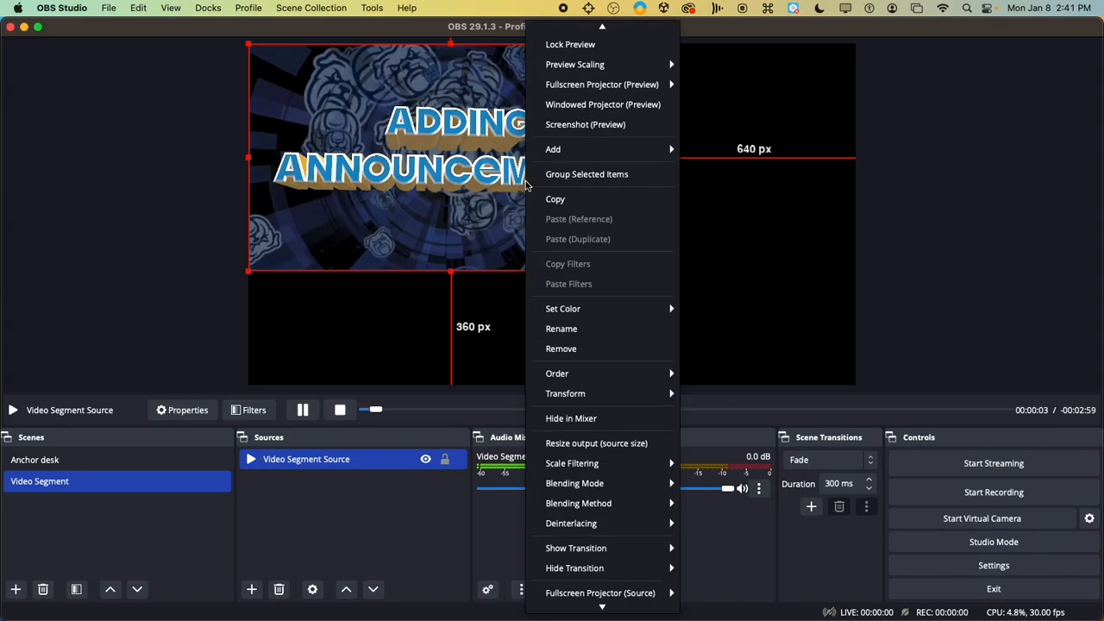
pyautogui.moveTo(647, 394)
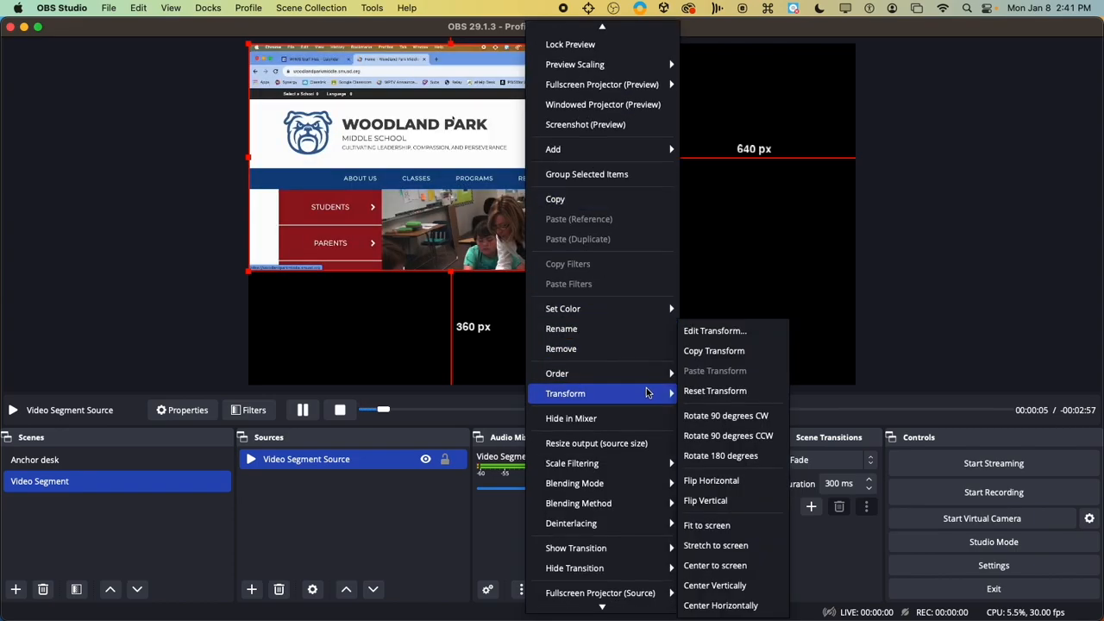
pyautogui.click(756, 529)
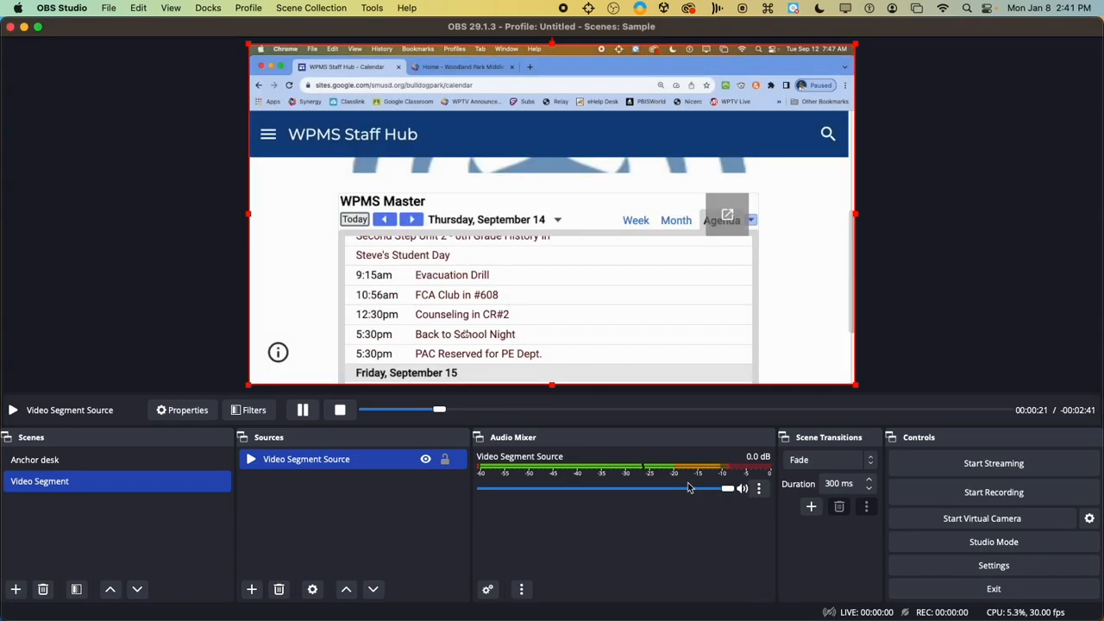
# Try the Video Segment Source's audio level, and switch to the Anchor desk scene and back to Video Segment.
pyautogui.moveTo(728, 489); pyautogui.dragTo(752, 500)
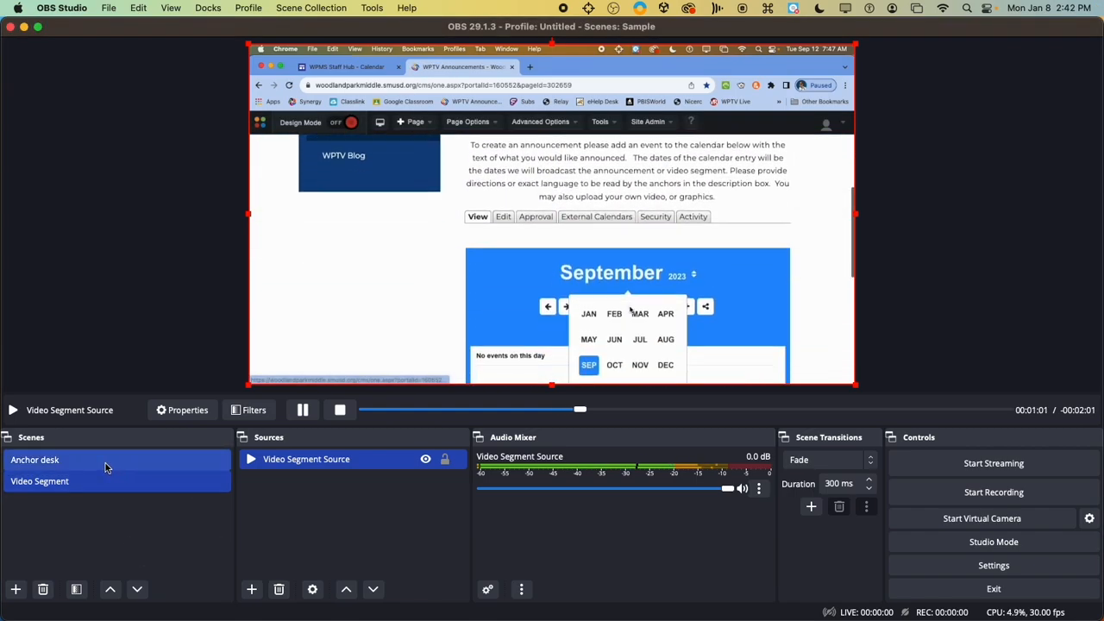
pyautogui.click(105, 464)
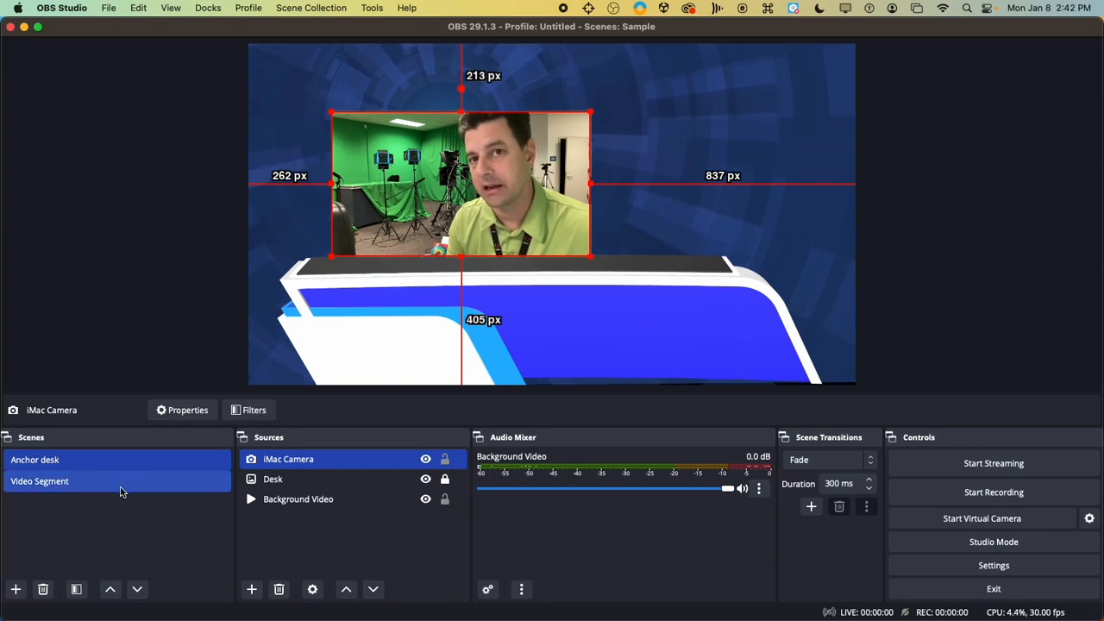
pyautogui.click(121, 491)
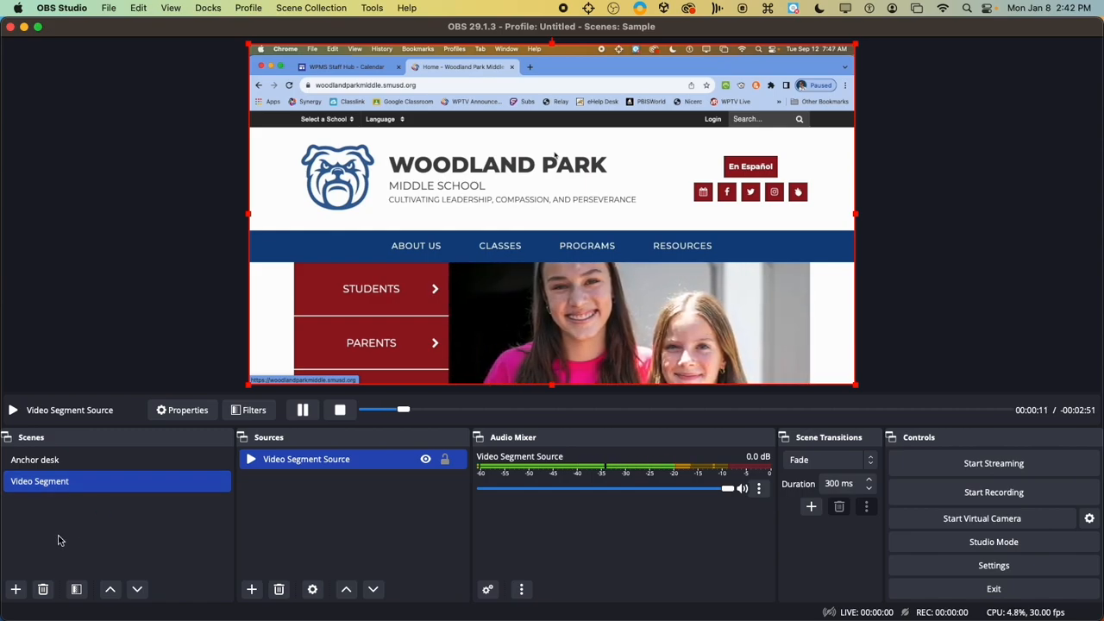
# Add a new scene named "Lunch".
pyautogui.click(17, 590)
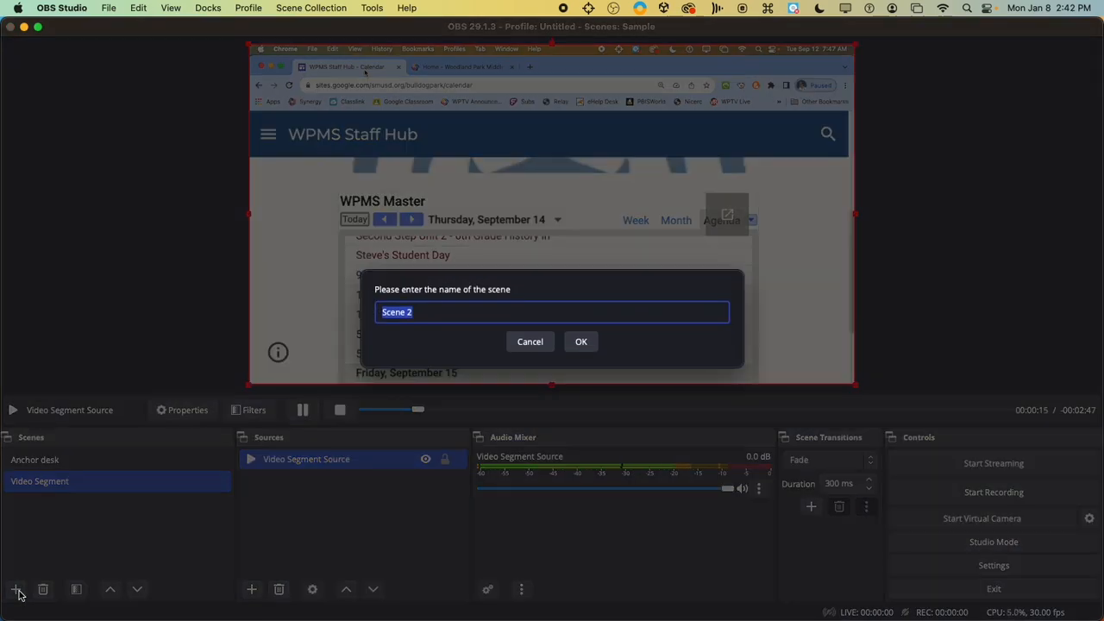
pyautogui.write('Lunch')
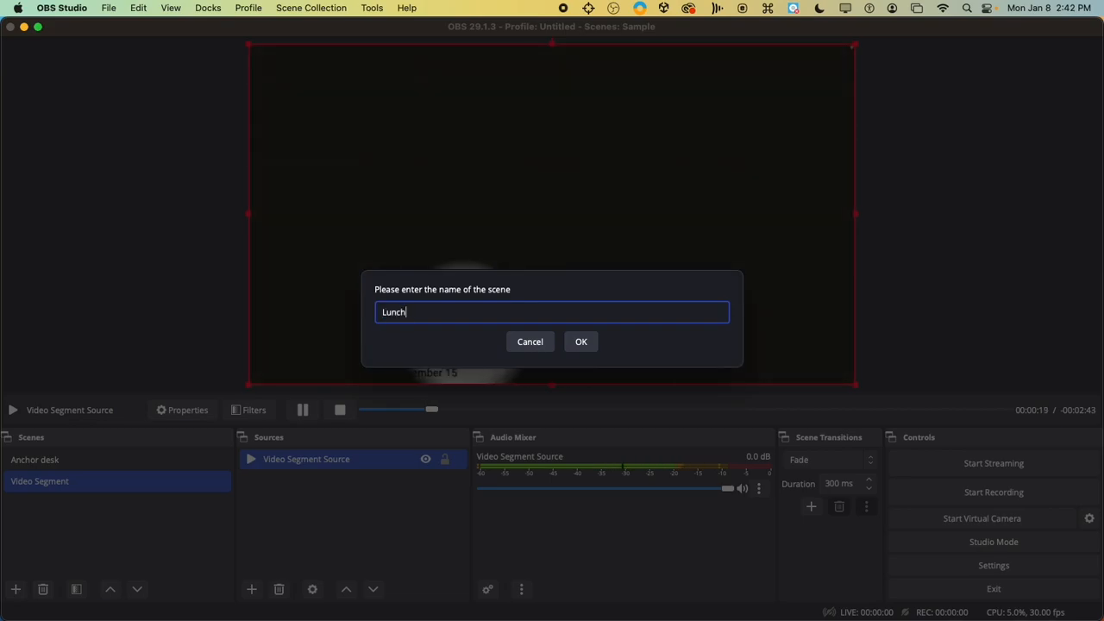
pyautogui.click(586, 344)
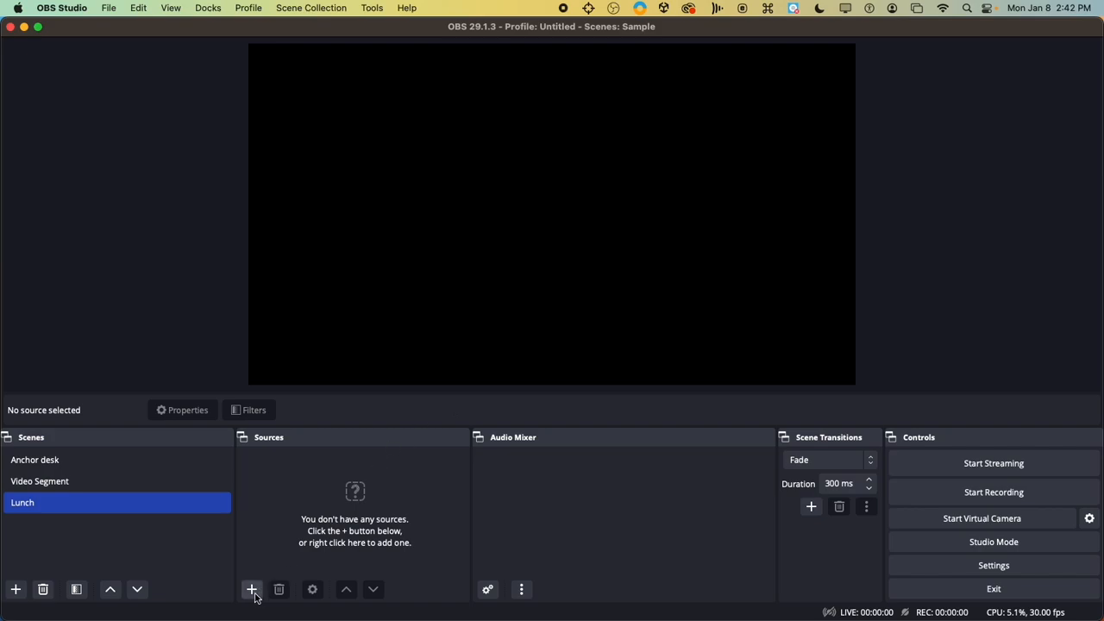
# Add a new Browser source named "Lunch Menu" to the Lunch scene.
pyautogui.click(252, 590)
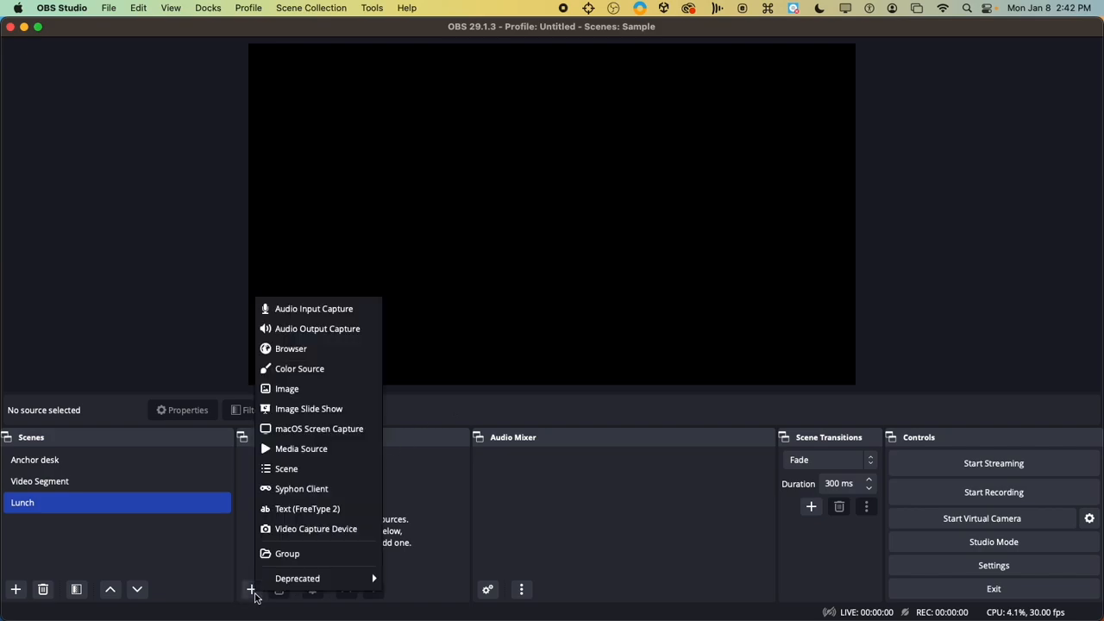
pyautogui.click(368, 351)
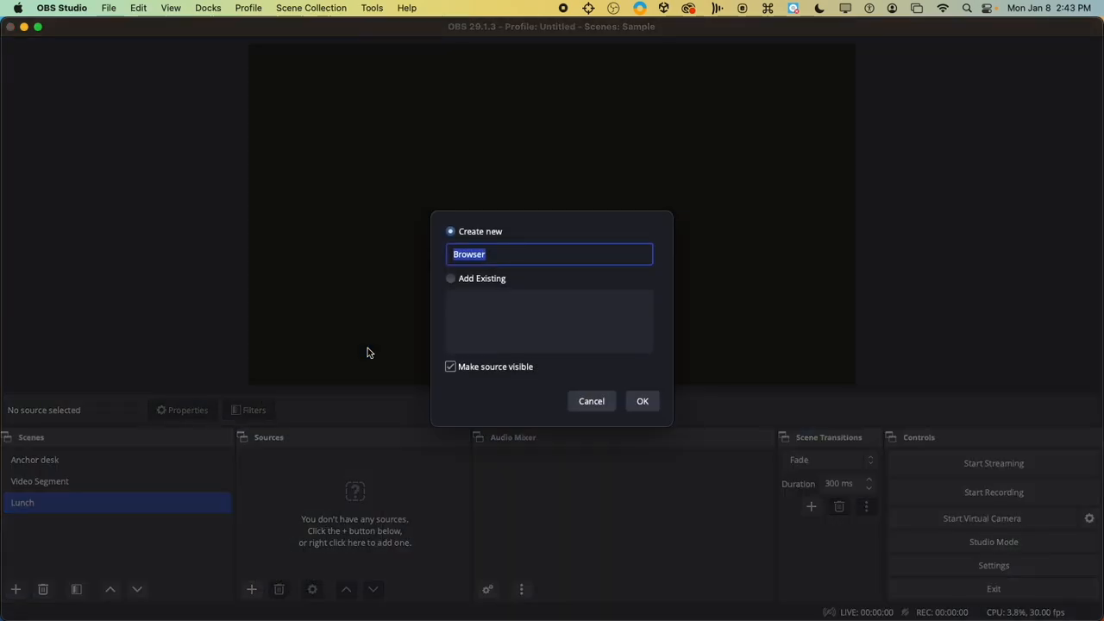
pyautogui.click(497, 254)
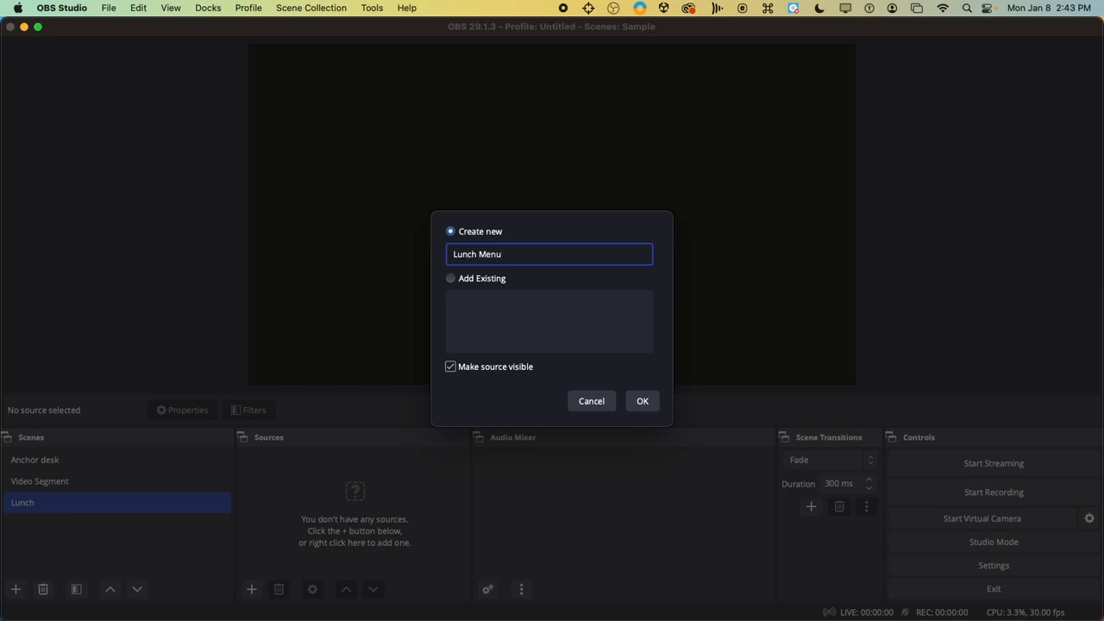
pyautogui.click(643, 401)
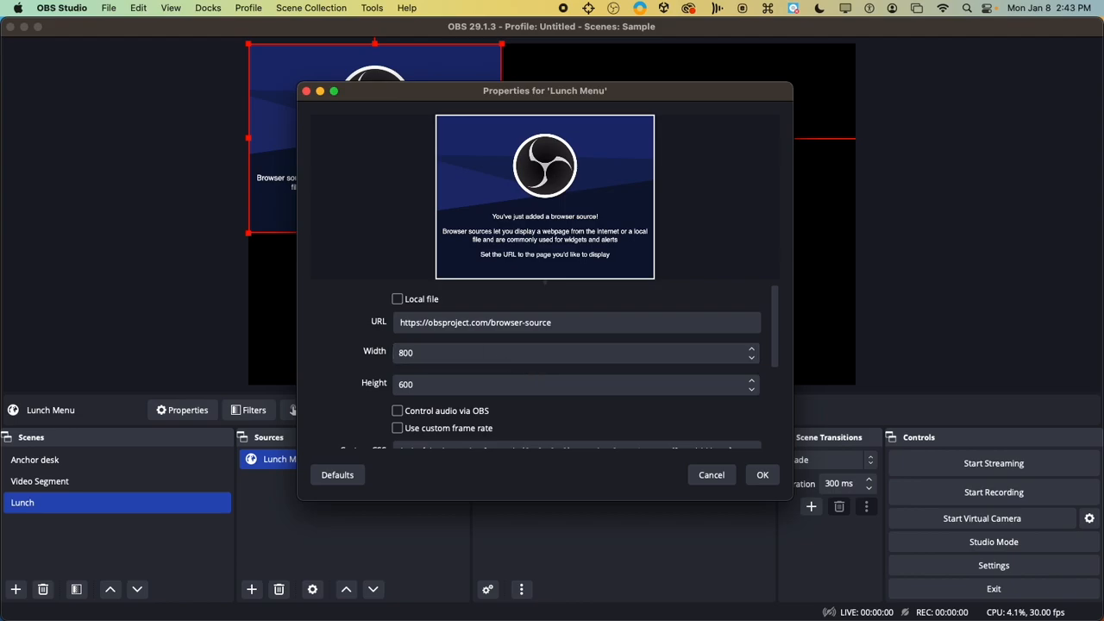
pyautogui.press('super+Tab')
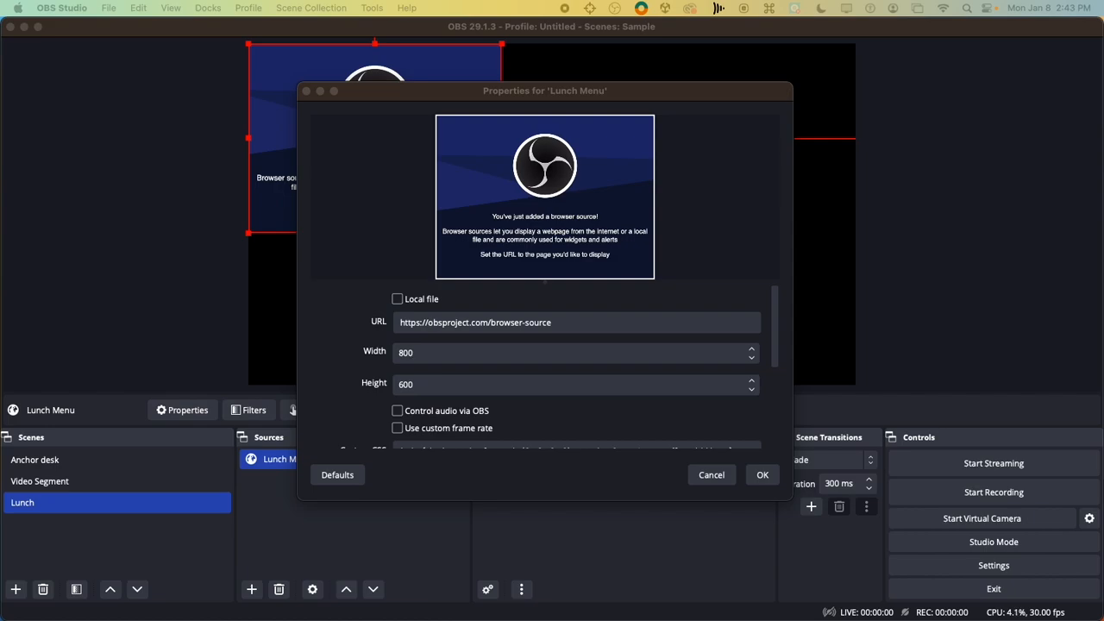
pyautogui.click(538, 339)
pyautogui.moveTo(582, 321); pyautogui.dragTo(242, 309)
pyautogui.write('https://smusd.yumyummi.com/webapp/woodland-park-middle/daily/breakfast')
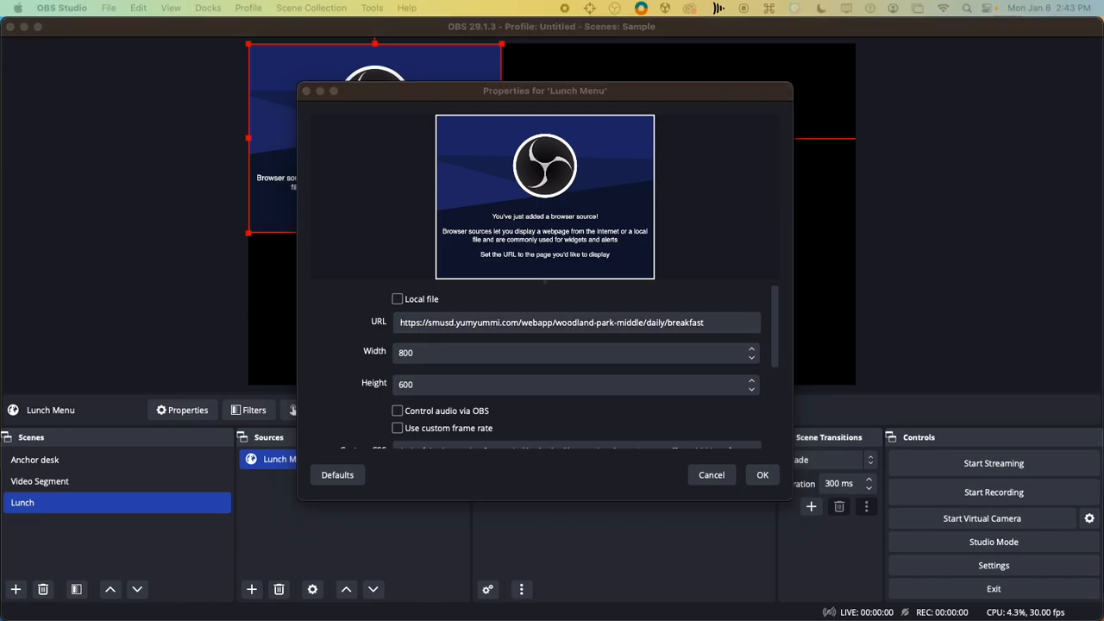
# Set the Lunch Menu browser source's width to 1920 and its height to 1080.
pyautogui.click(425, 354)
pyautogui.moveTo(426, 353); pyautogui.dragTo(351, 356)
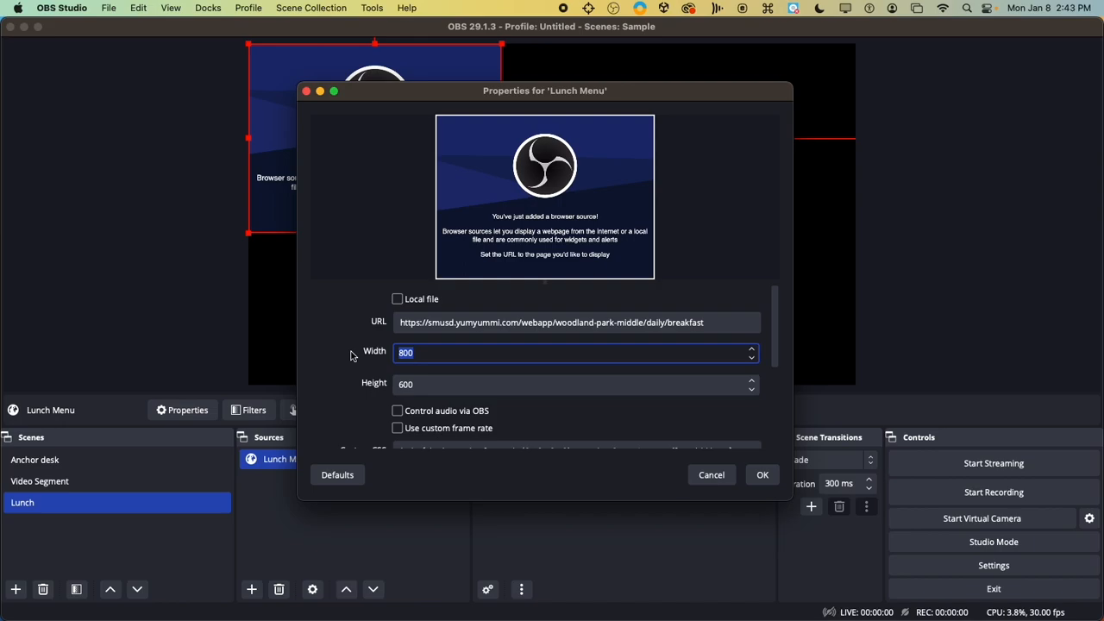
pyautogui.write('1920')
pyautogui.press('Tab')
pyautogui.write('10')
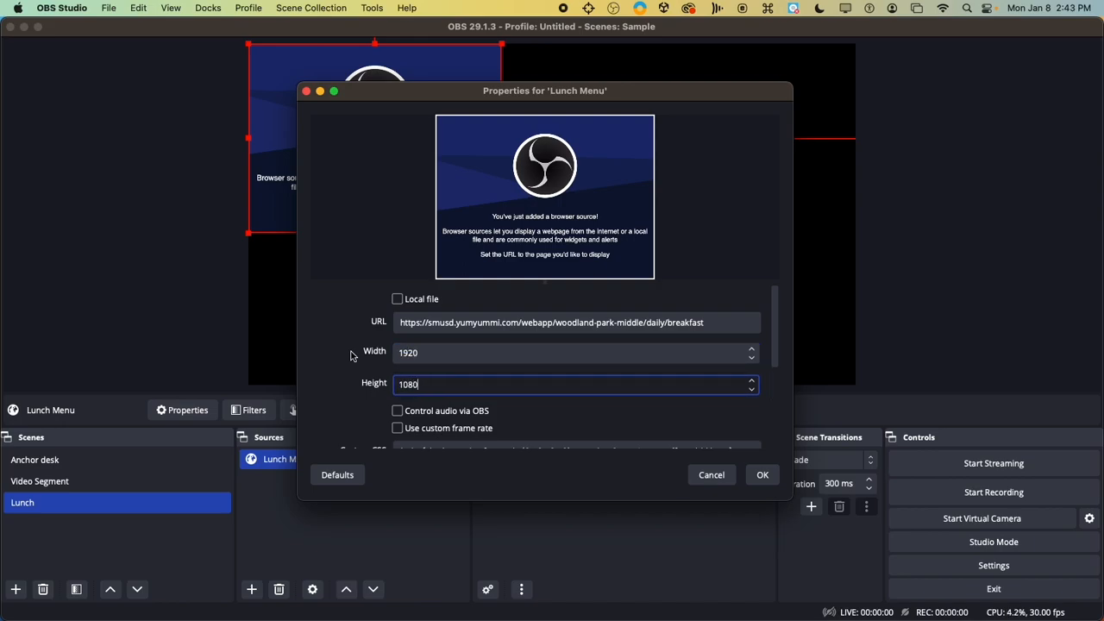
# Refresh the cache of the Lunch Menu browser source's current page.
pyautogui.scroll(-3, 531, 414)
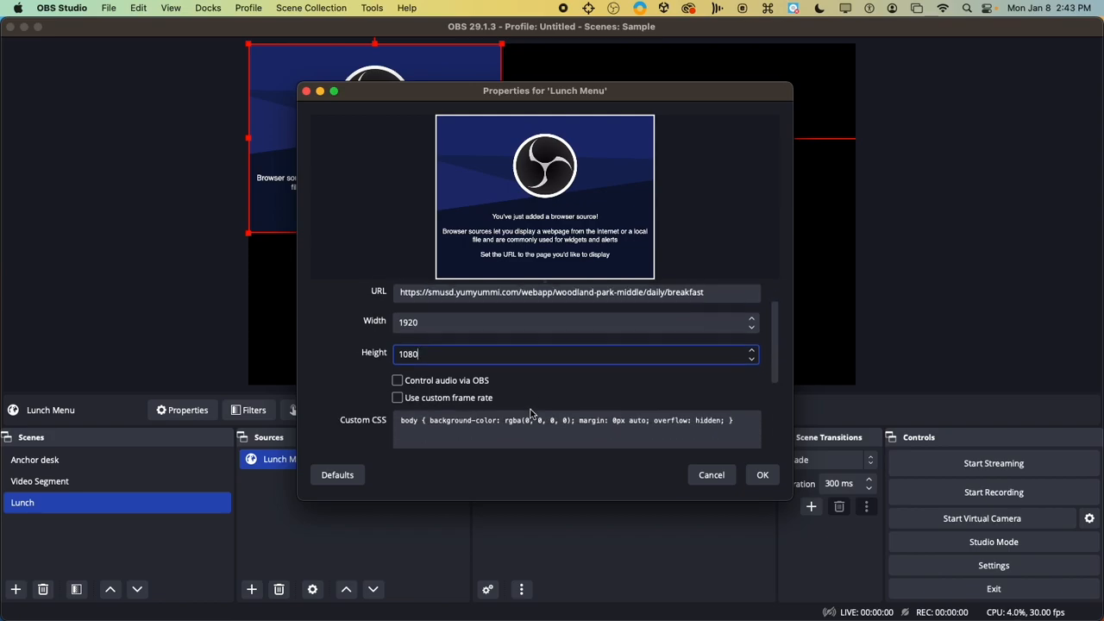
pyautogui.scroll(-5, 538, 382)
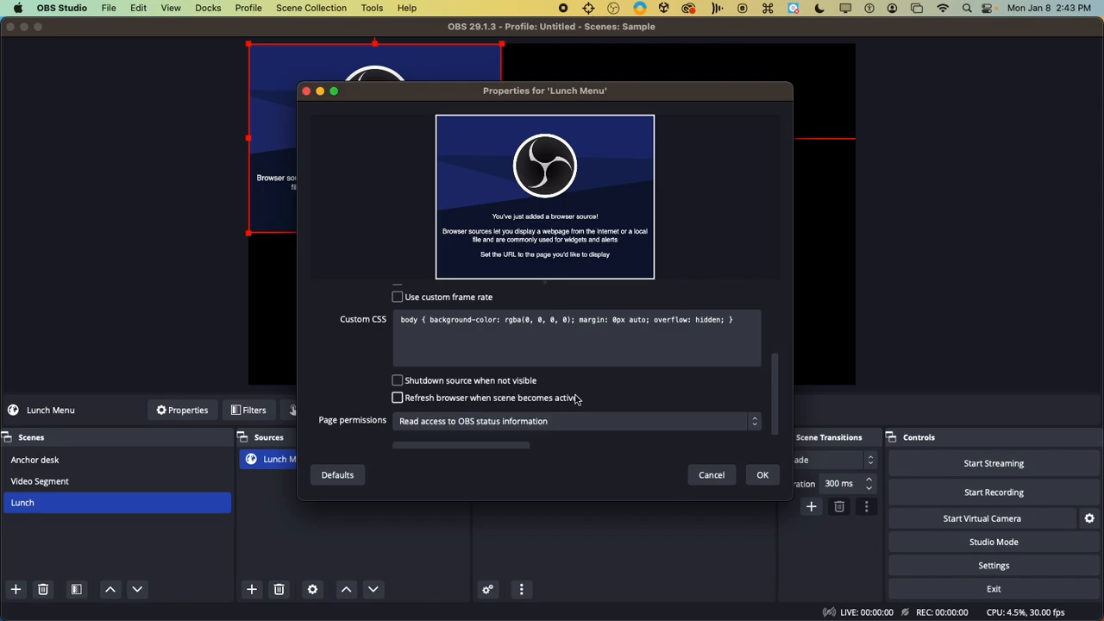
pyautogui.scroll(-2, 597, 402)
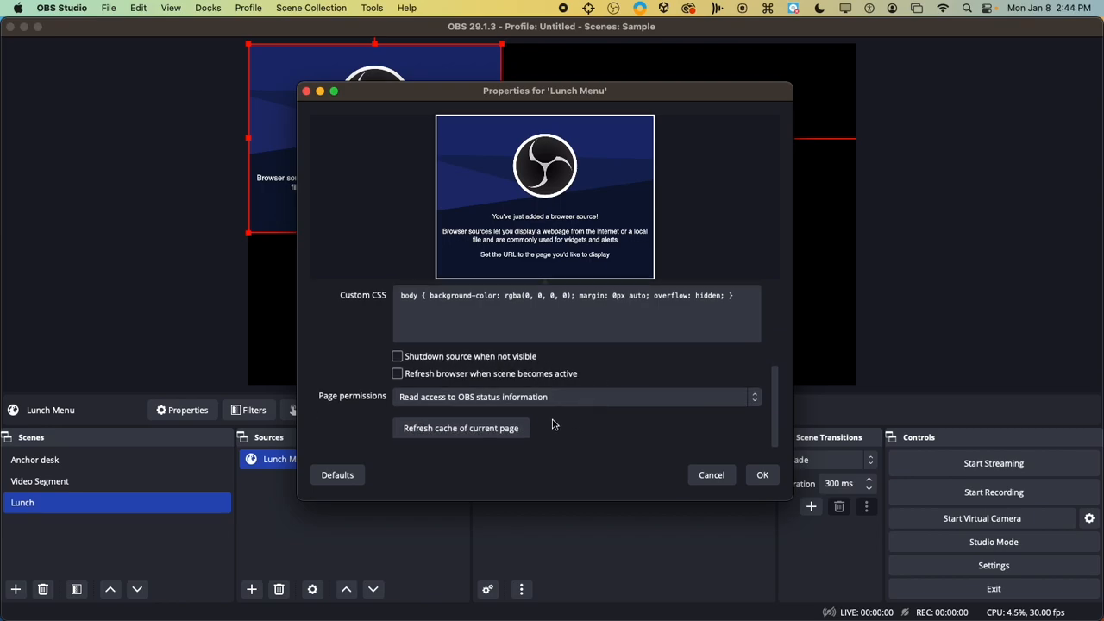
pyautogui.click(483, 434)
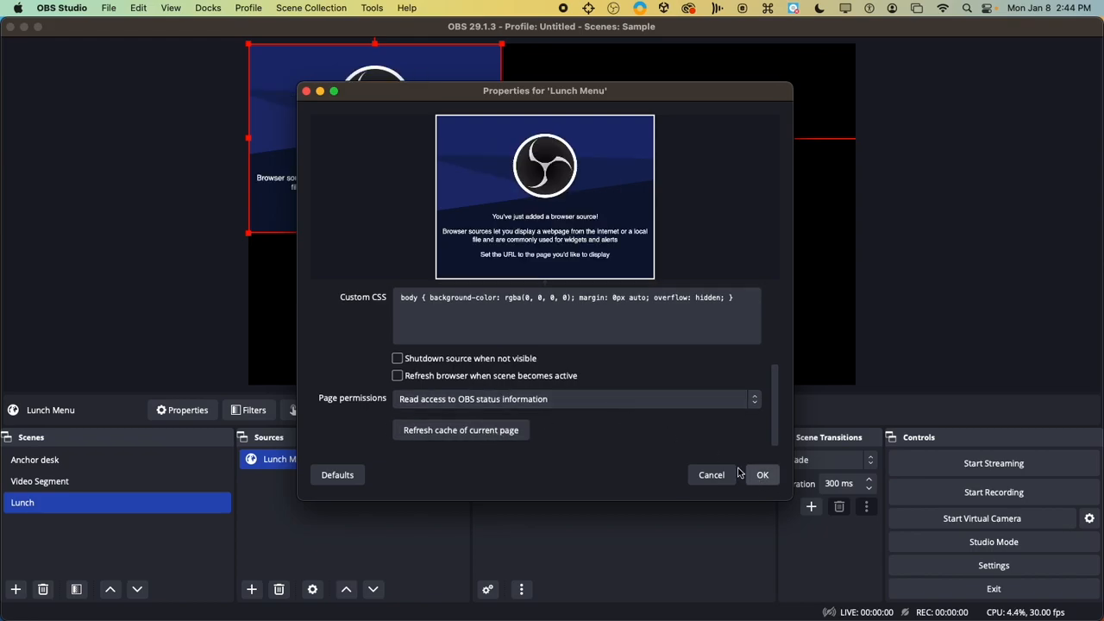
# Confirm the Lunch Menu source's properties and add a new Media Source named "Linsday_lunch" to the Lunch scene.
pyautogui.click(763, 475)
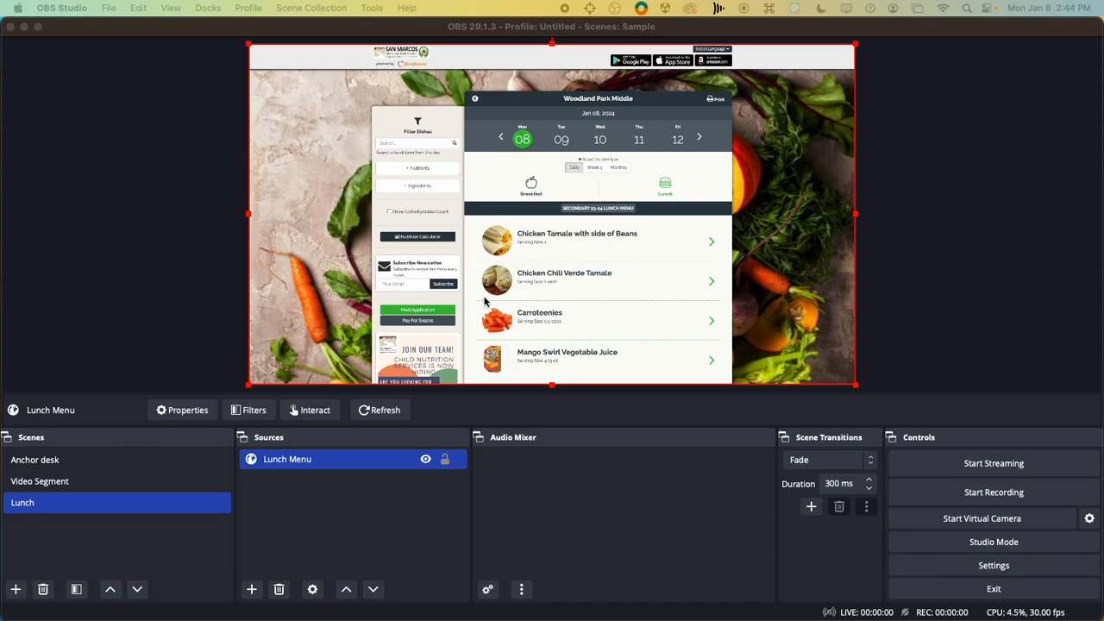
pyautogui.click(367, 534)
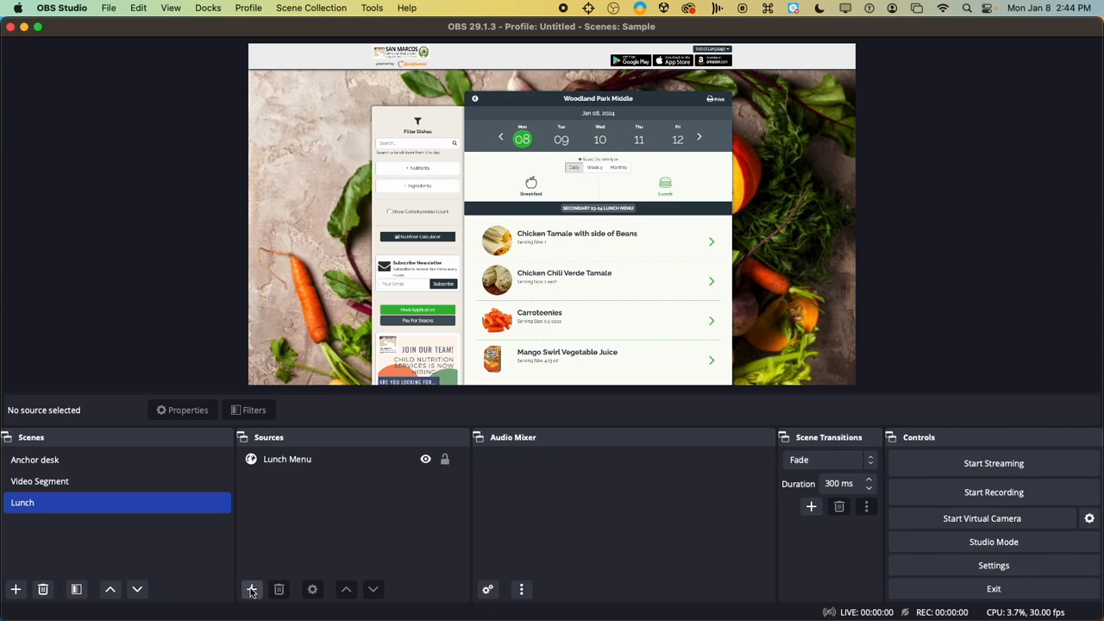
pyautogui.click(252, 589)
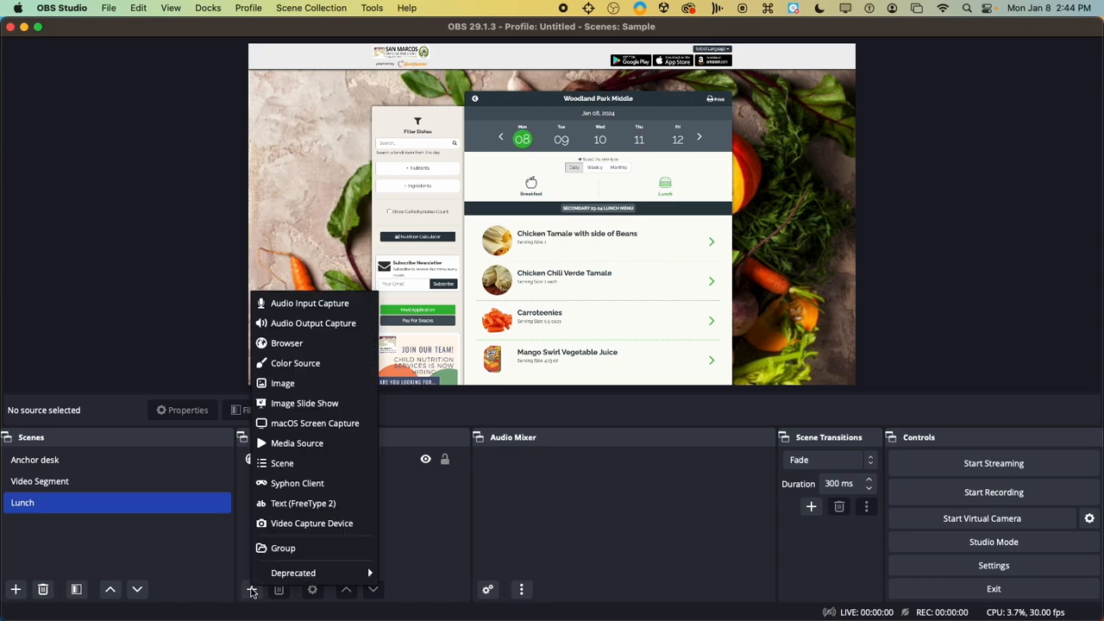
pyautogui.click(326, 448)
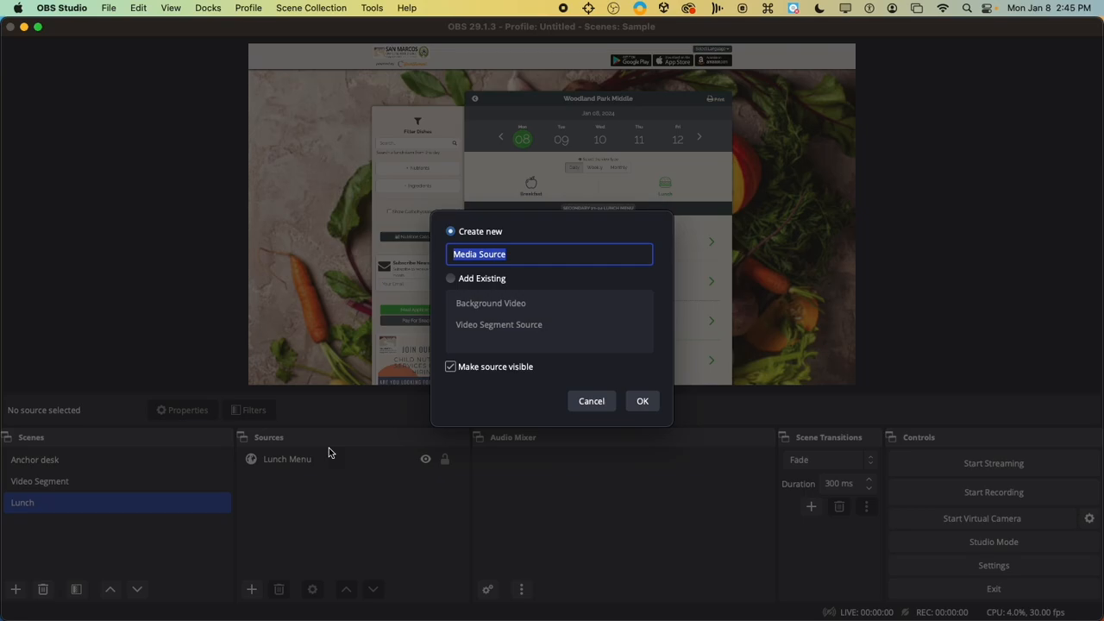
pyautogui.write('Linsday_lunch')
pyautogui.click(644, 405)
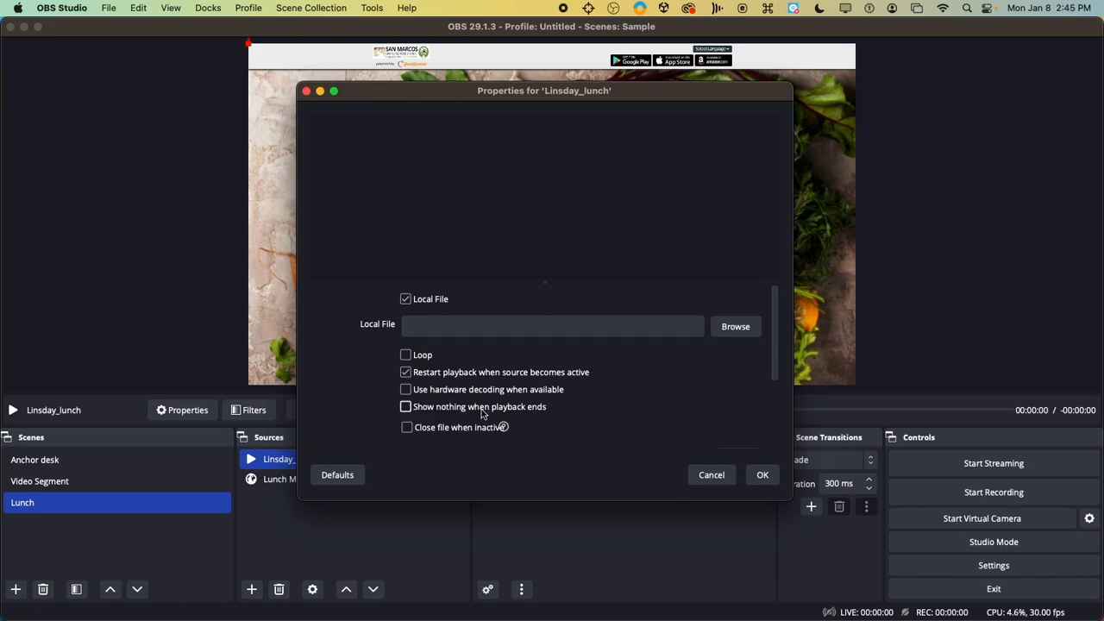
# Set Lindsay_Lunch.mp4 from the WPTV folder as the Linsday_lunch source's local file and confirm its properties.
pyautogui.click(737, 326)
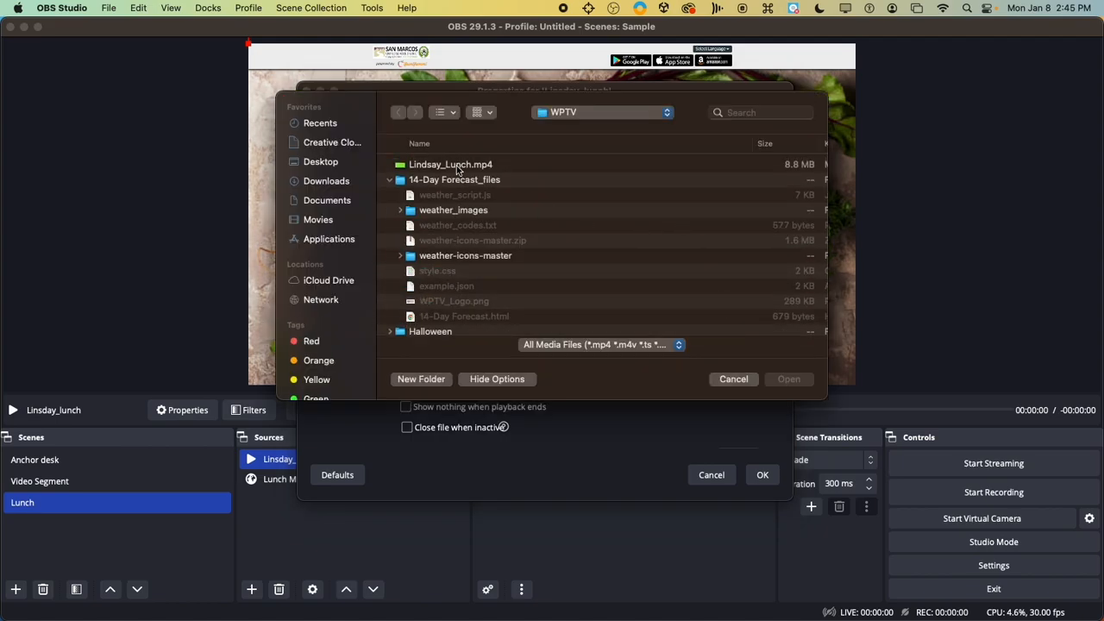
pyautogui.click(456, 165)
pyautogui.click(772, 381)
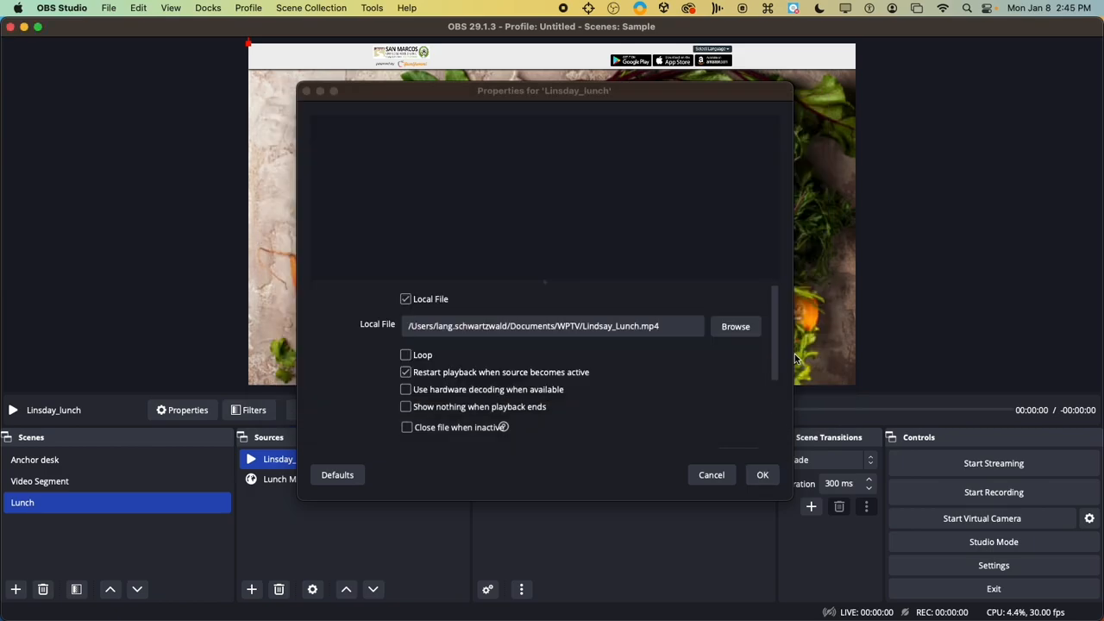
pyautogui.moveTo(774, 357); pyautogui.dragTo(763, 457)
pyautogui.click(764, 474)
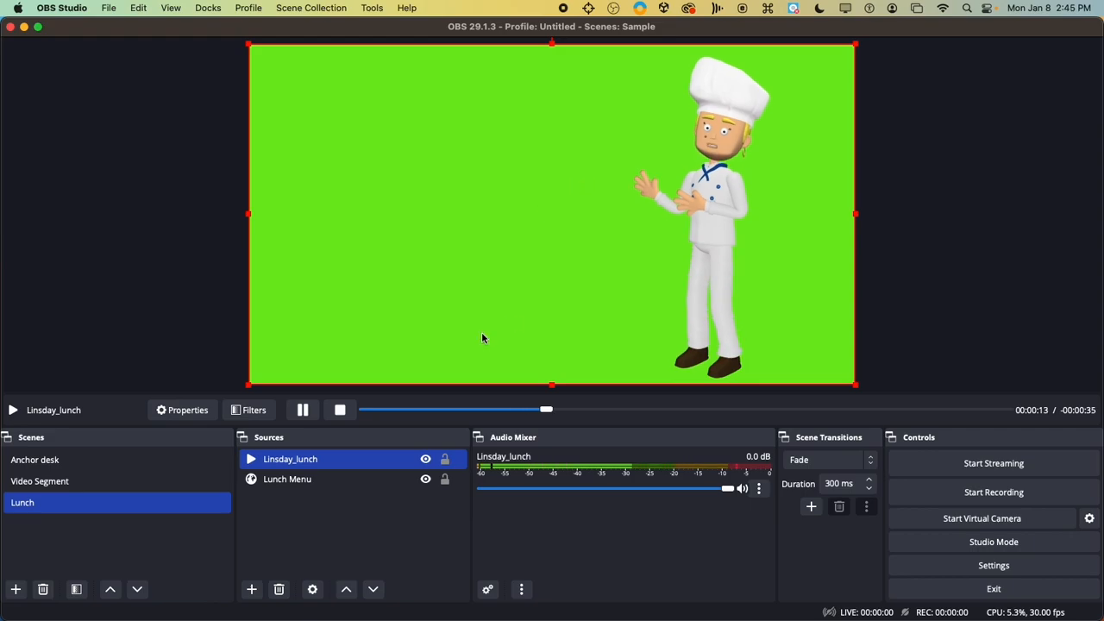
# Add a Chroma Key effect filter to the Linsday_lunch source, keeping Green as the key color type.
pyautogui.click(244, 412)
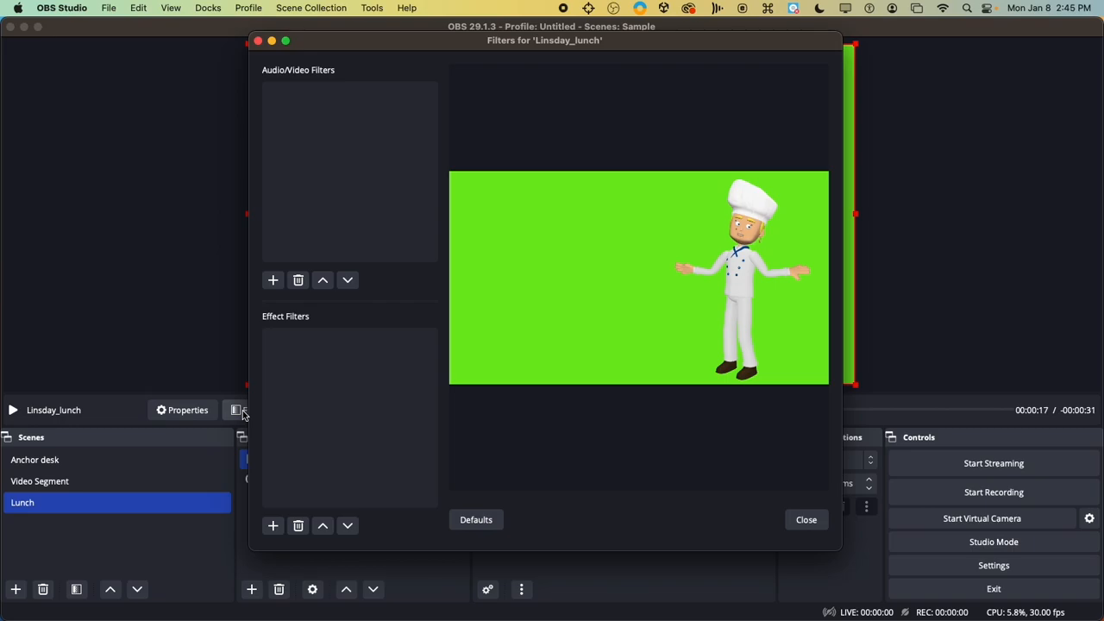
pyautogui.click(276, 528)
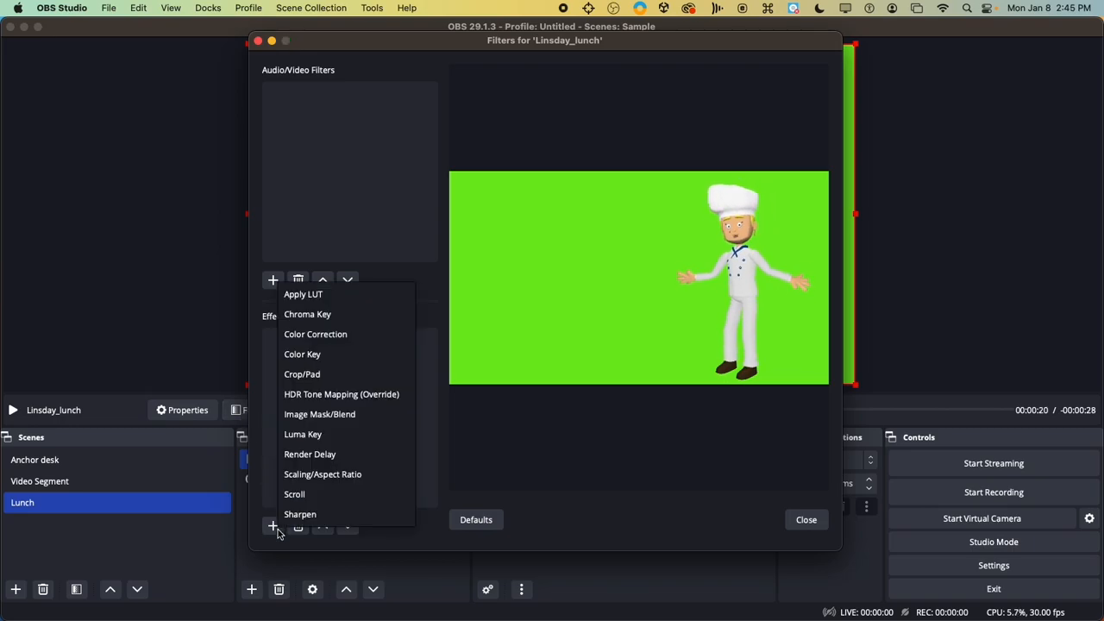
pyautogui.click(340, 317)
pyautogui.click(572, 315)
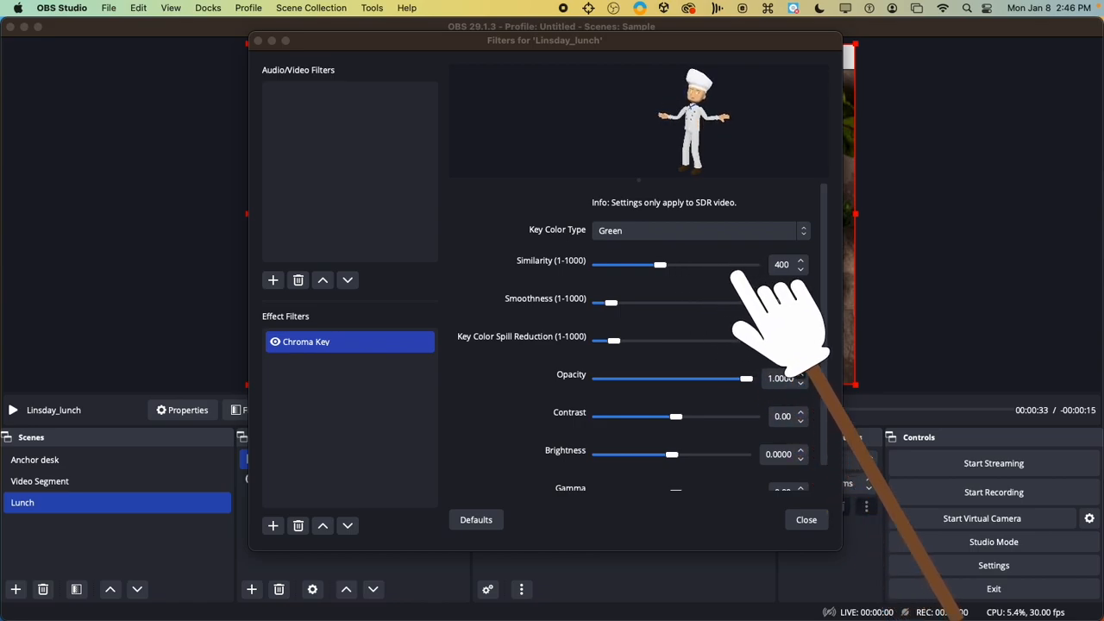
pyautogui.click(701, 357)
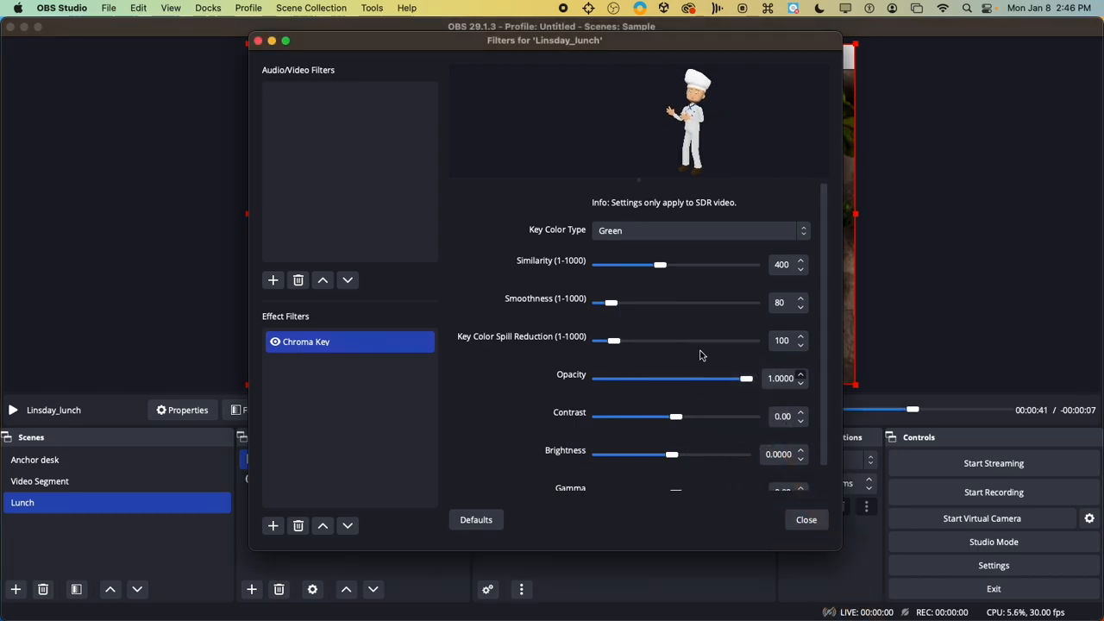
pyautogui.click(806, 520)
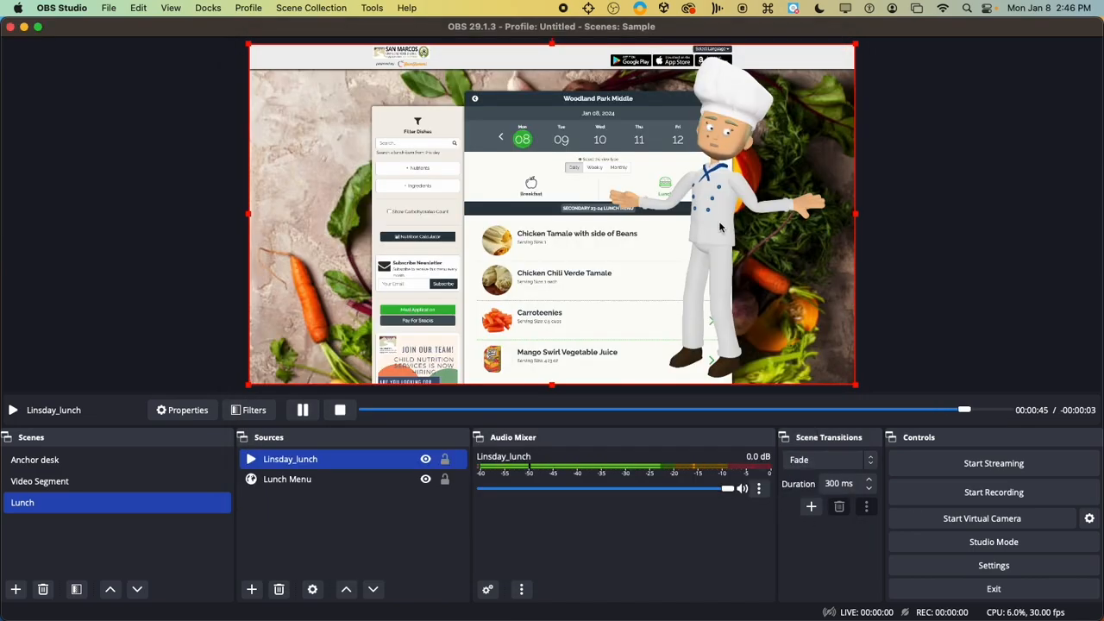
# Move the chef video about 207 px right and 245 px down in the Lunch scene and replay it.
pyautogui.moveTo(737, 230); pyautogui.dragTo(786, 300)
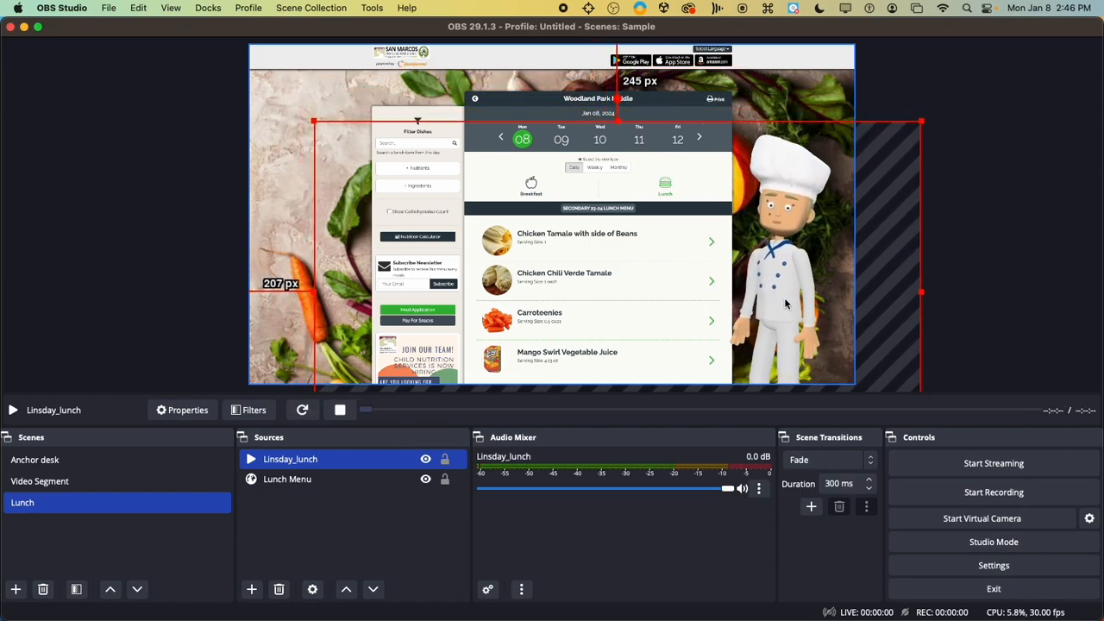
pyautogui.click(302, 411)
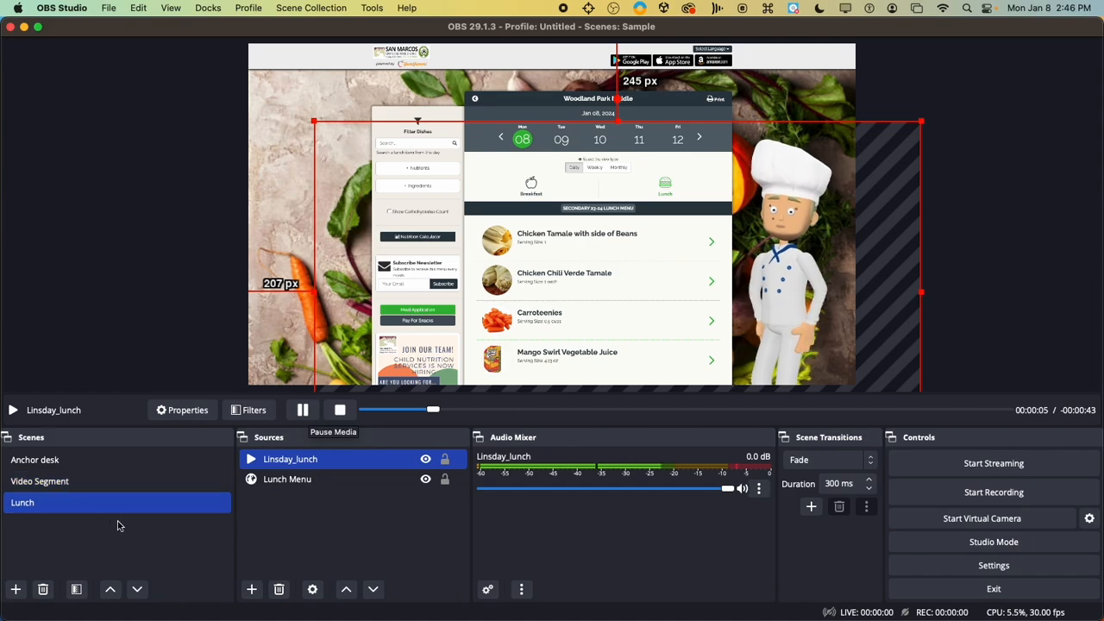
# Create a new scene named "Joke".
pyautogui.click(16, 589)
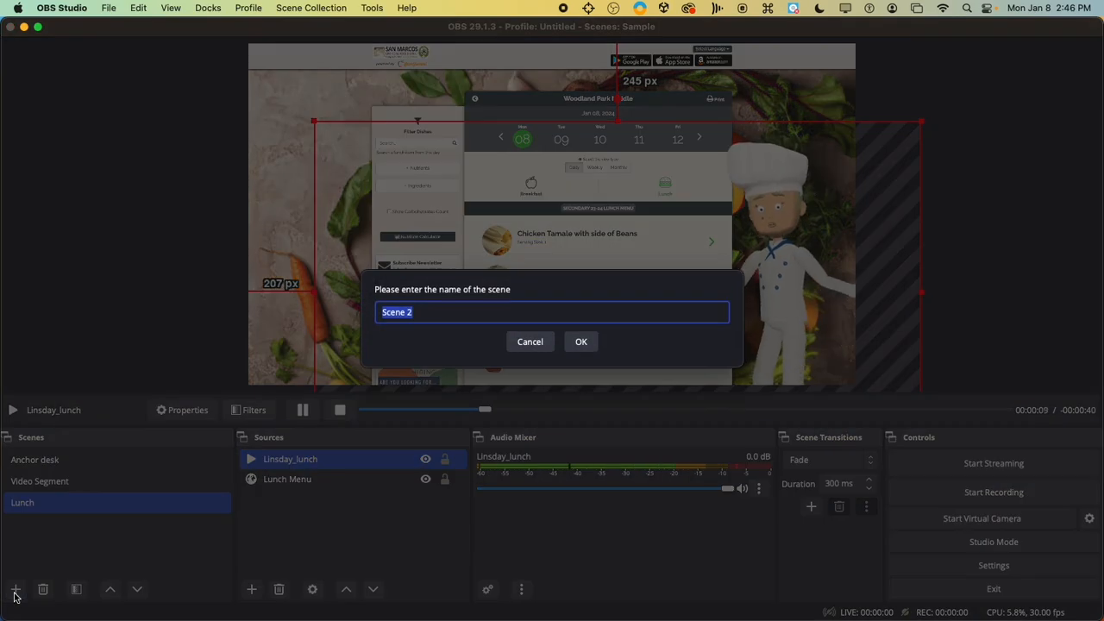
pyautogui.write('Joke')
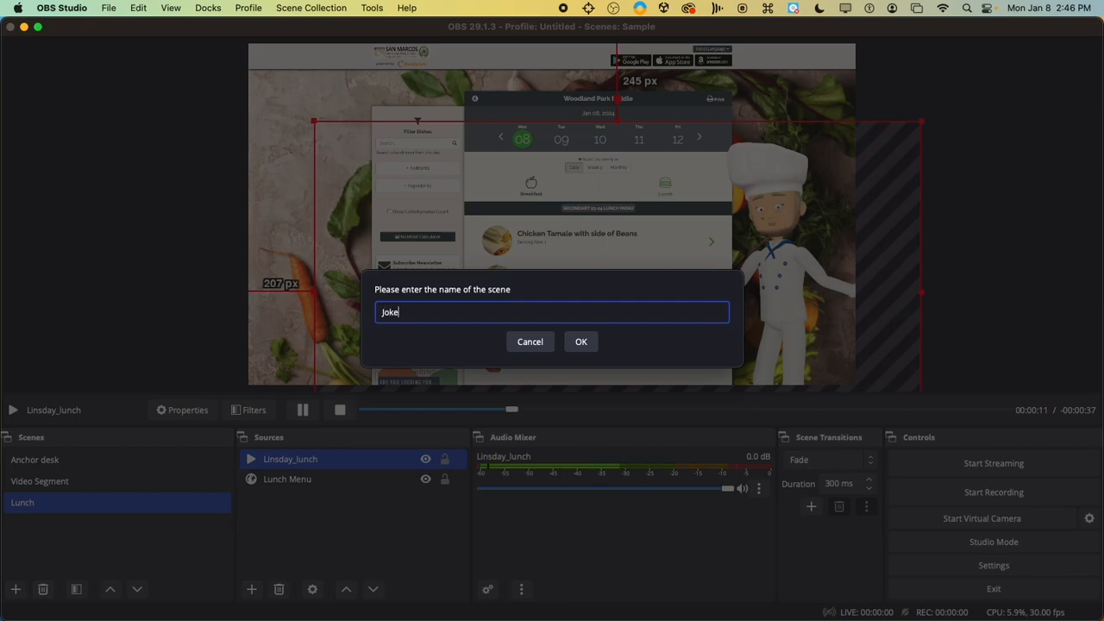
pyautogui.click(581, 341)
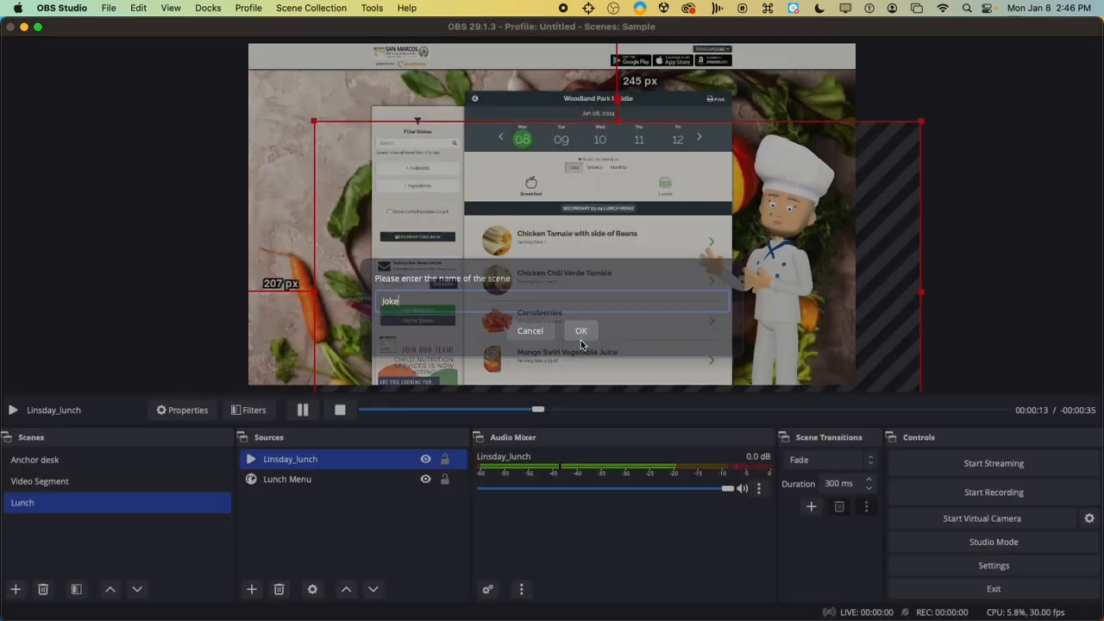
# Add a new Image source named "Comedy Club BG" to the Joke scene.
pyautogui.click(256, 591)
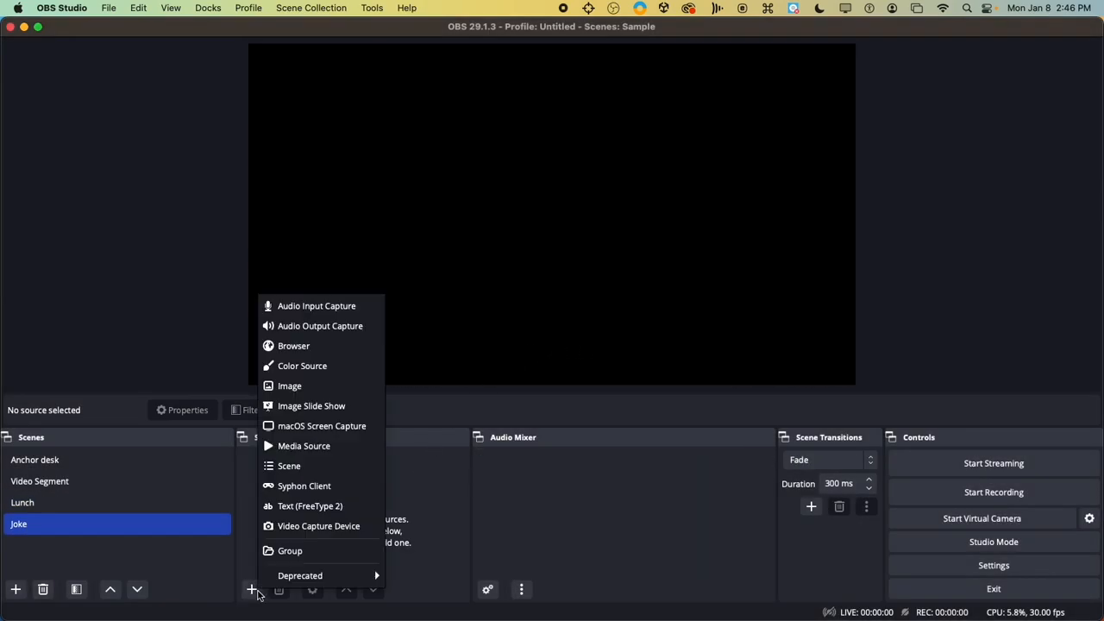
pyautogui.click(313, 386)
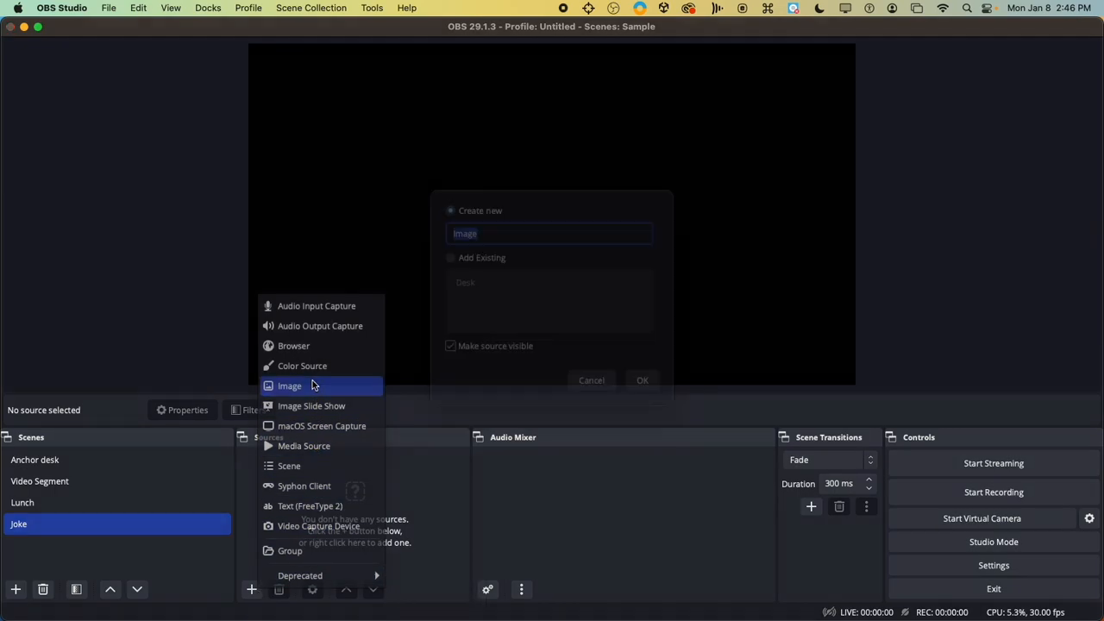
pyautogui.write('Comedy Club BG')
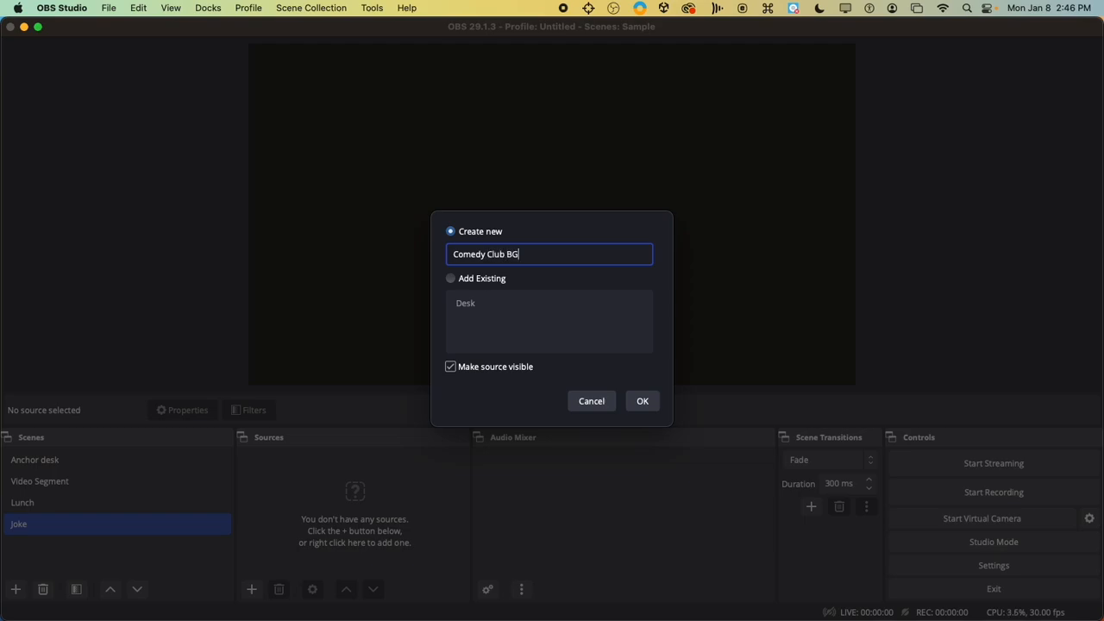
pyautogui.click(645, 403)
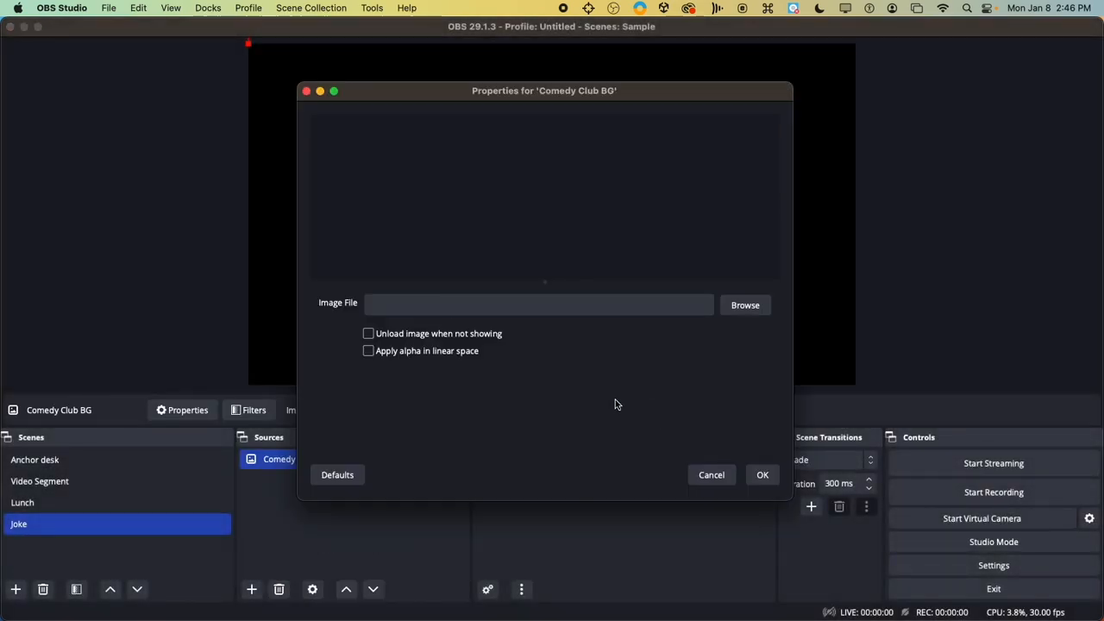
# Set Comedy_Club.jpeg from the Backgrounds folder as the Comedy Club BG source's image and confirm its properties.
pyautogui.click(747, 306)
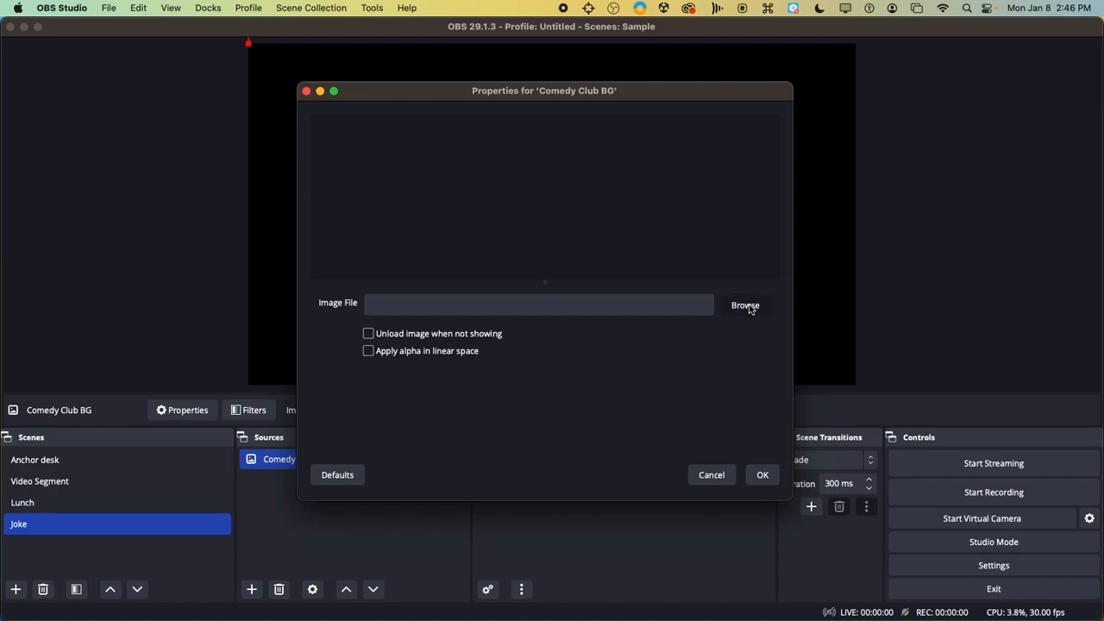
pyautogui.scroll(-5, 587, 247)
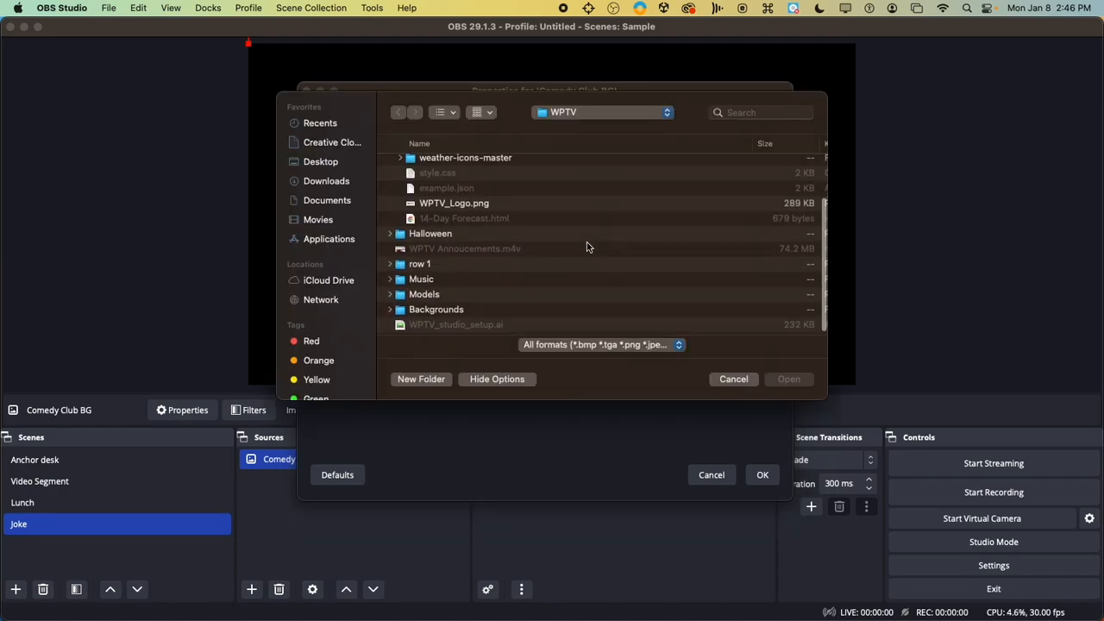
pyautogui.doubleClick(431, 305)
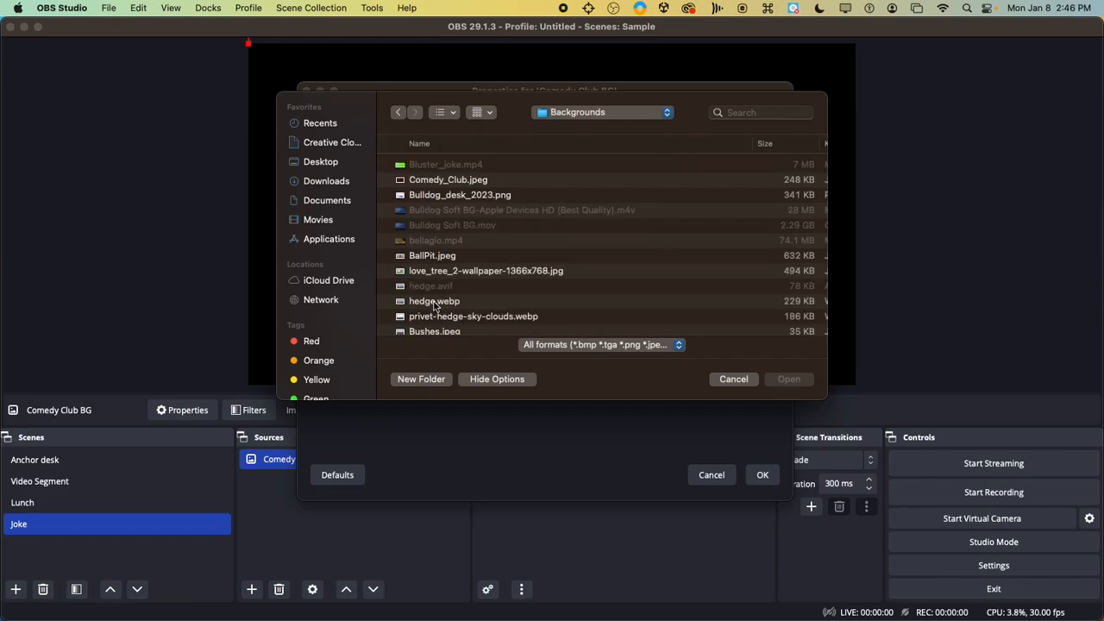
pyautogui.click(446, 180)
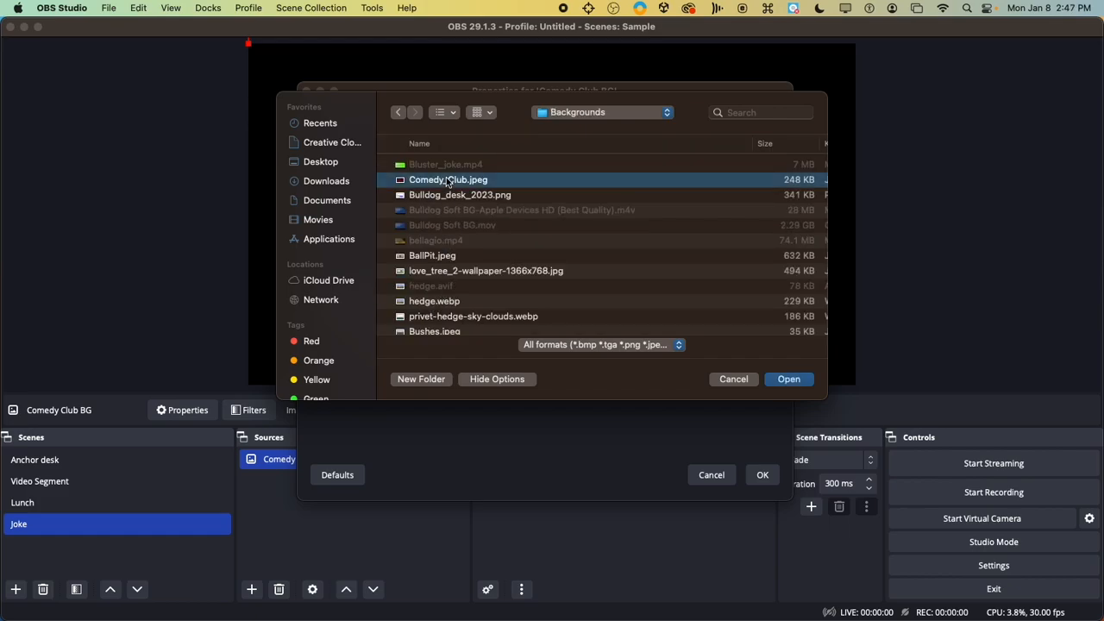
pyautogui.click(790, 382)
pyautogui.click(763, 474)
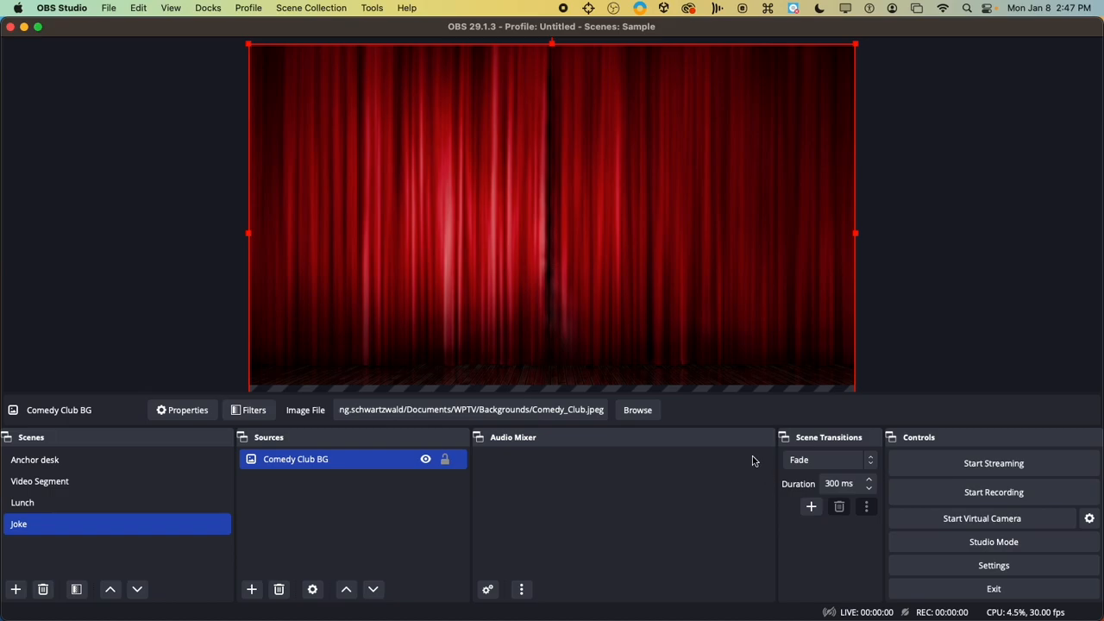
# Add a new Media Source named "Buster Joke" to the Joke scene.
pyautogui.click(252, 589)
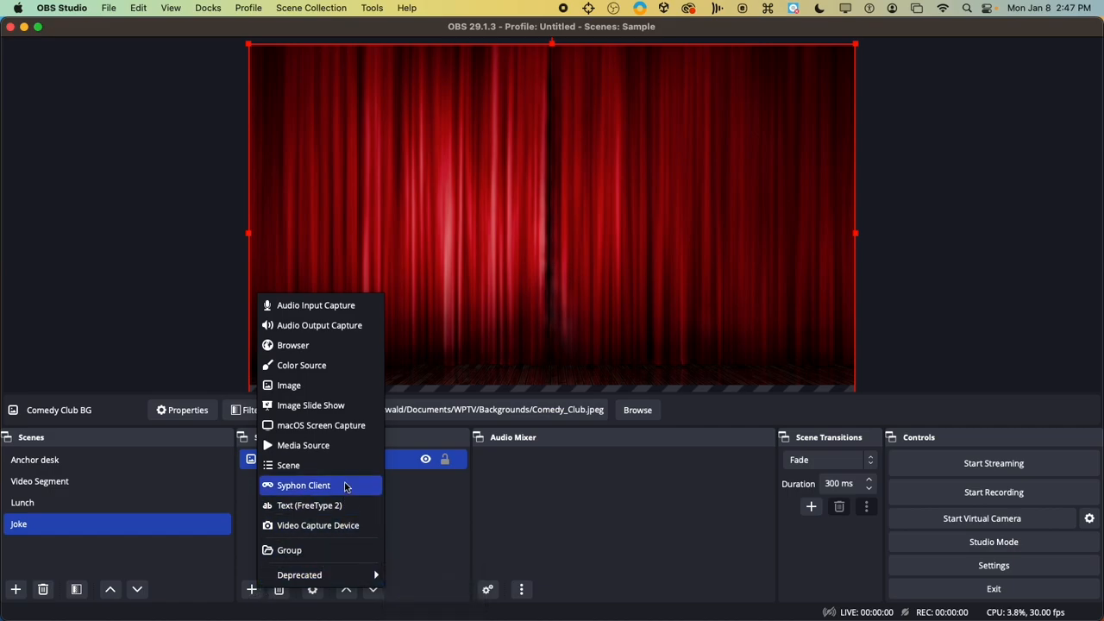
pyautogui.click(319, 447)
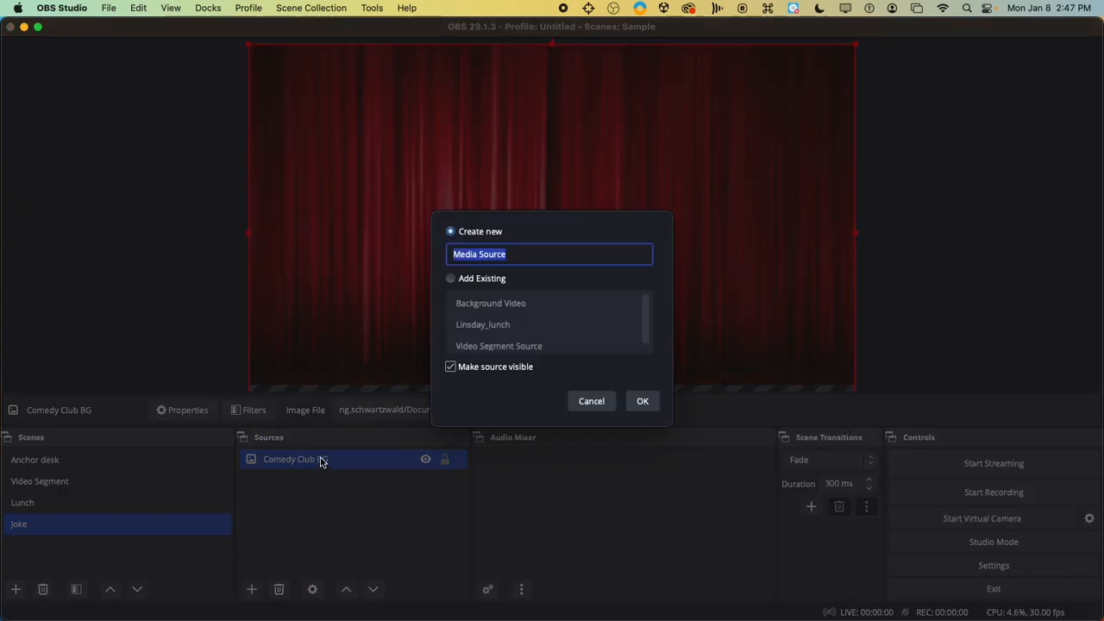
pyautogui.write('B')
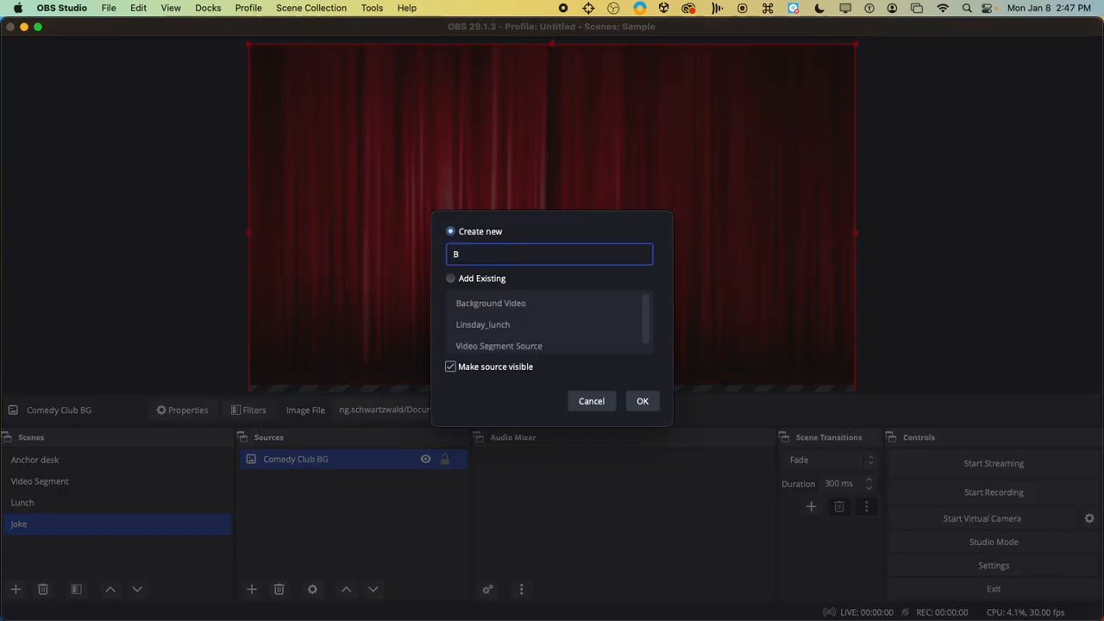
pyautogui.write('uster Joke')
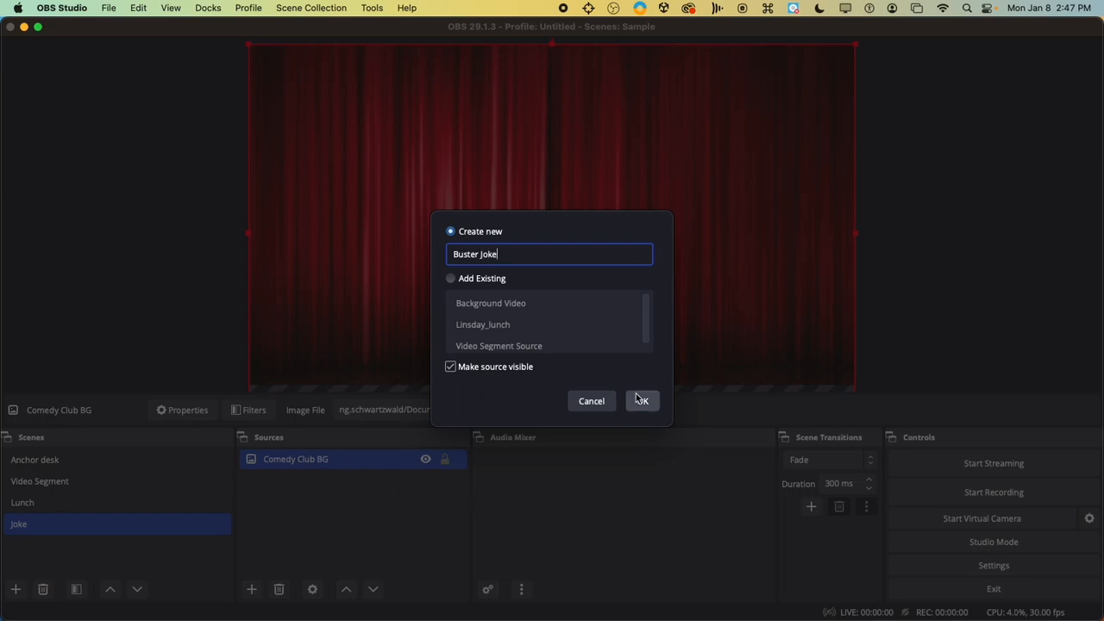
pyautogui.click(641, 401)
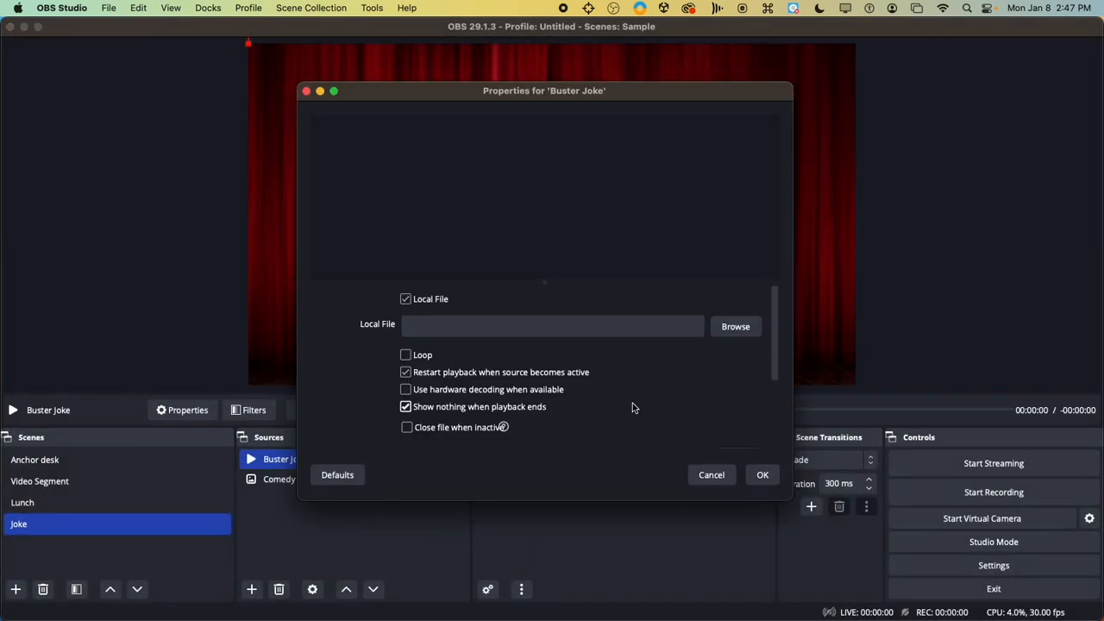
# Set Bluster_joke.mp4 as the Buster Joke source's local file, turn off "Show nothing when playback ends" and confirm its properties.
pyautogui.click(740, 330)
pyautogui.click(462, 167)
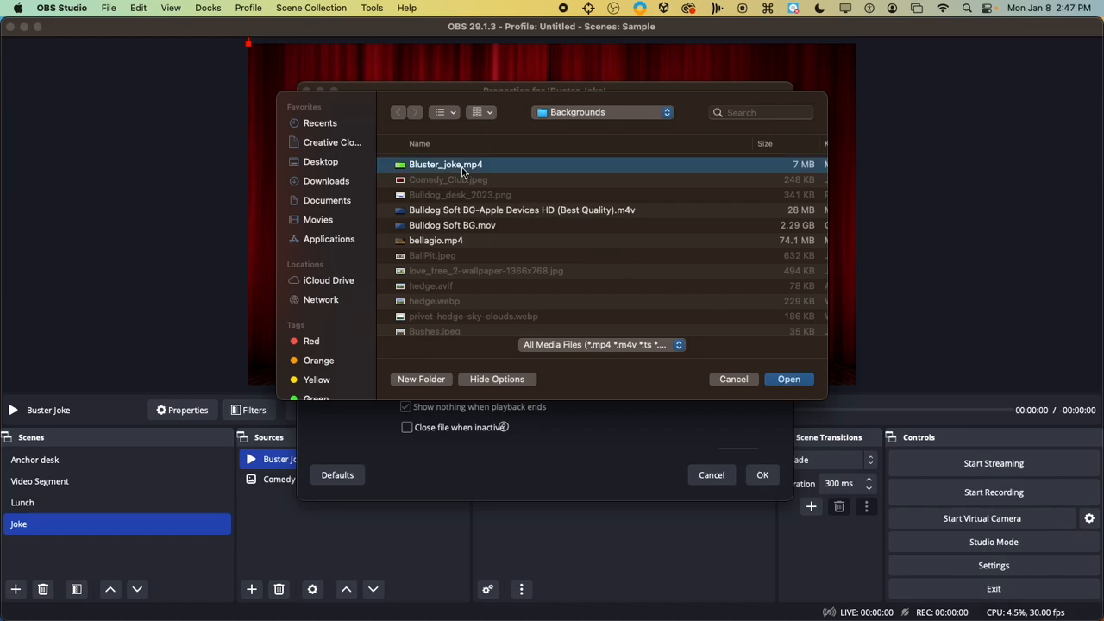
pyautogui.click(781, 379)
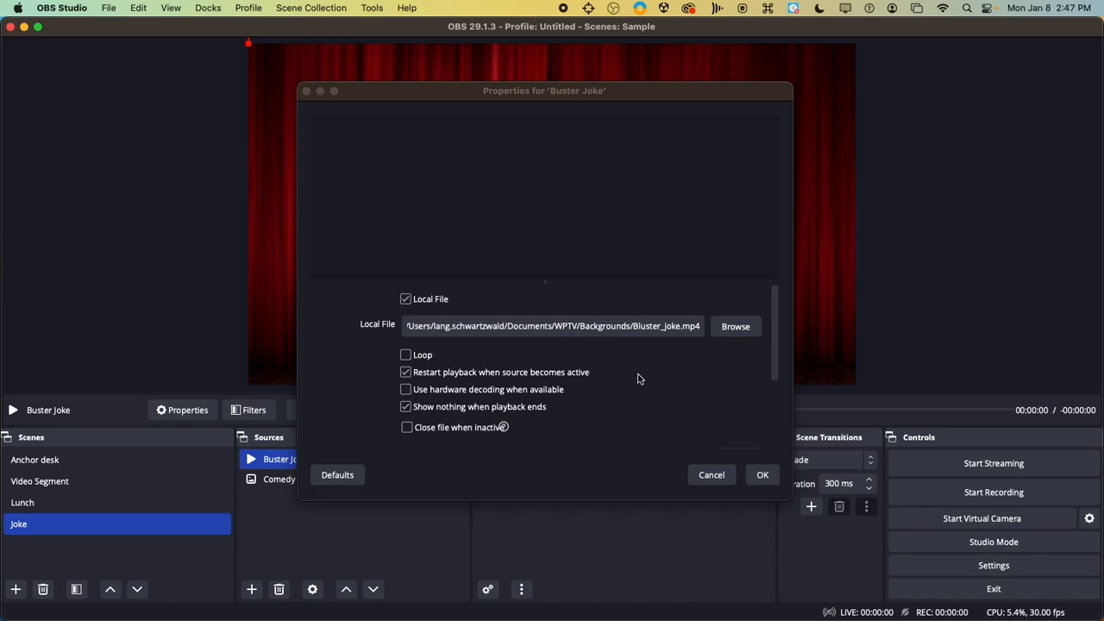
pyautogui.click(407, 408)
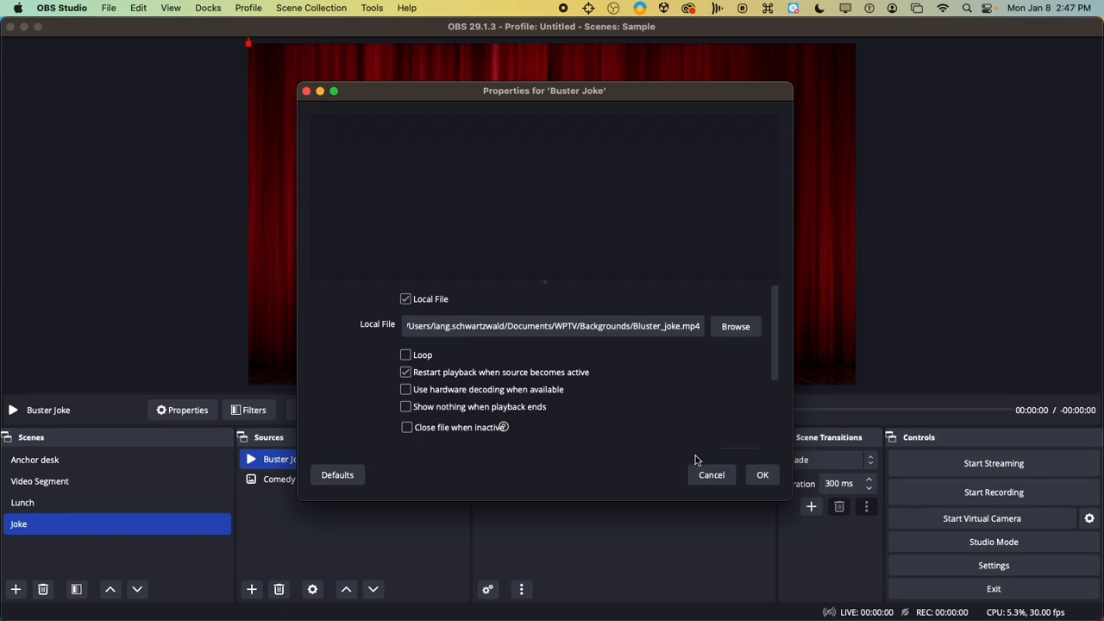
pyautogui.click(762, 474)
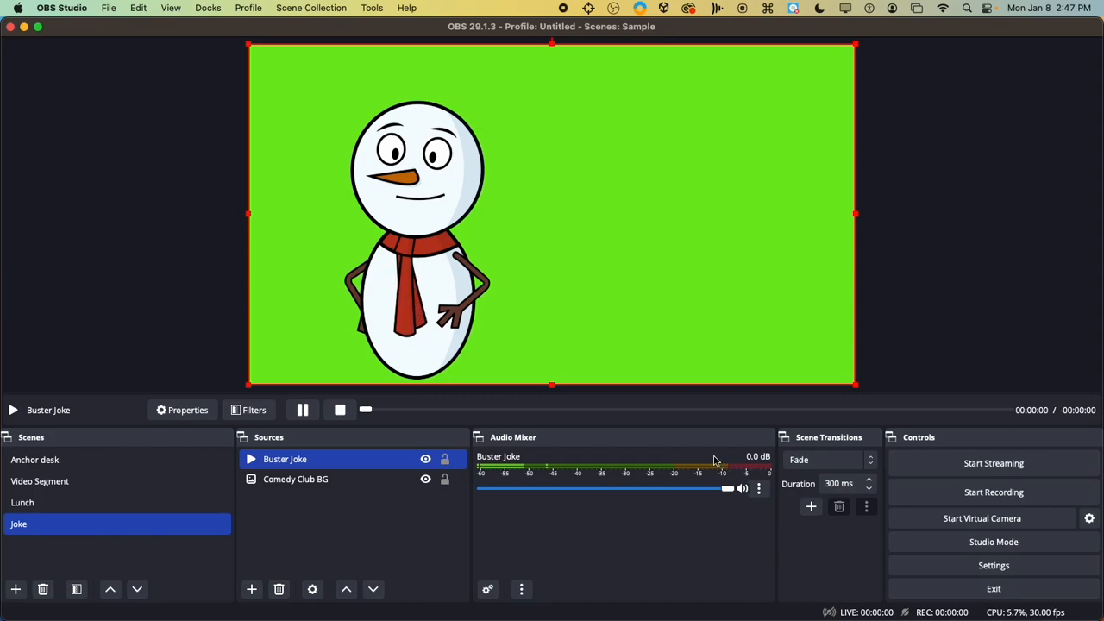
# Add a Chroma Key effect filter with the green key color to the Buster Joke source and replay its video.
pyautogui.click(255, 411)
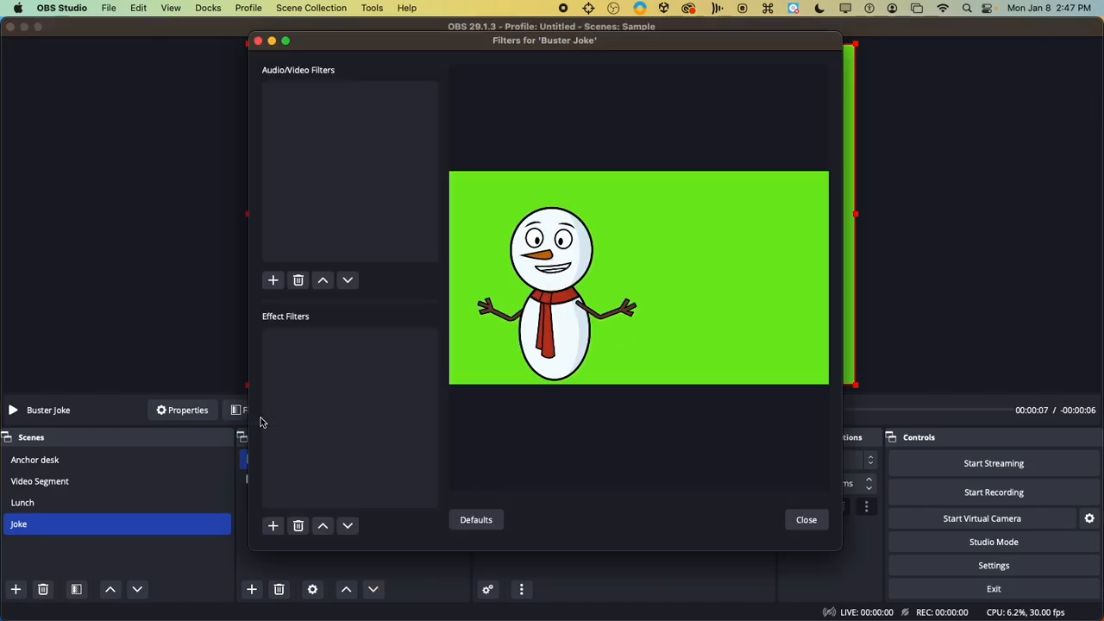
pyautogui.click(273, 525)
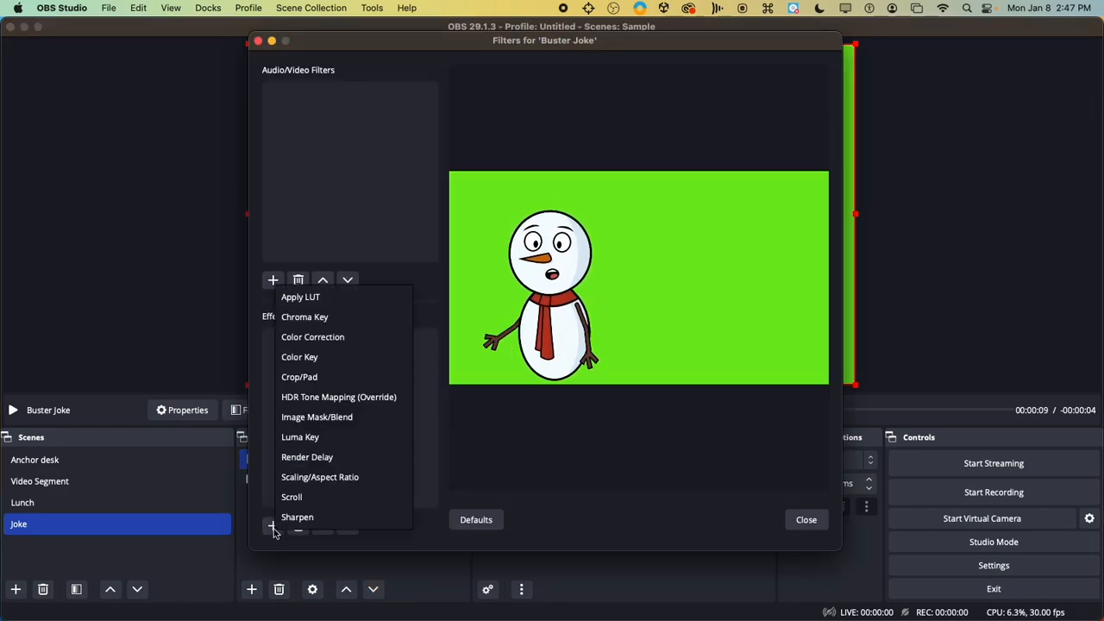
pyautogui.click(310, 317)
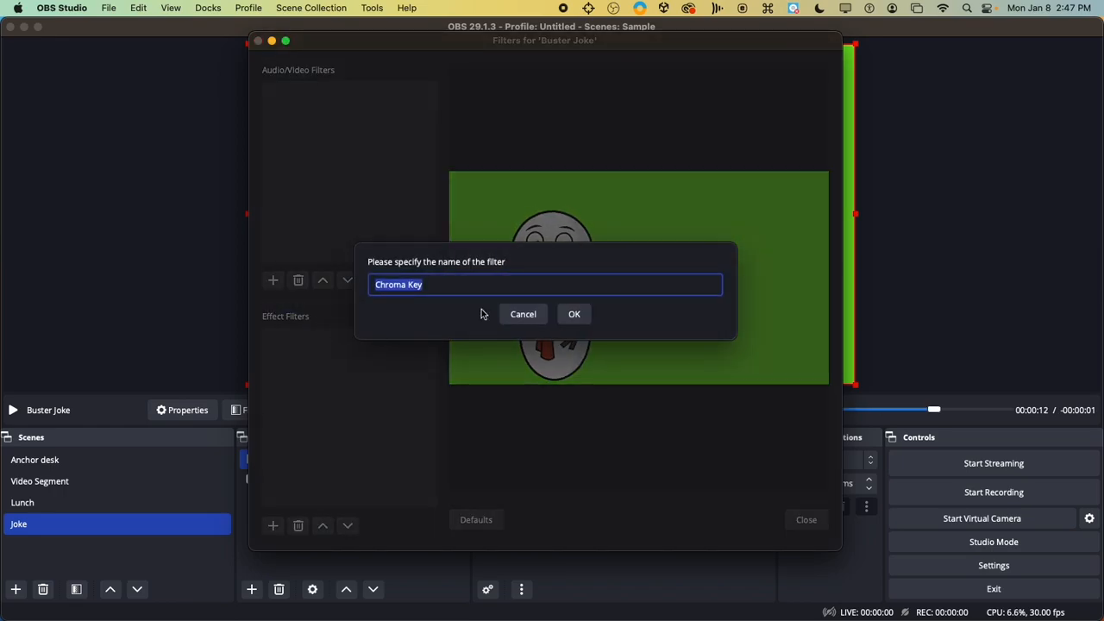
pyautogui.click(575, 316)
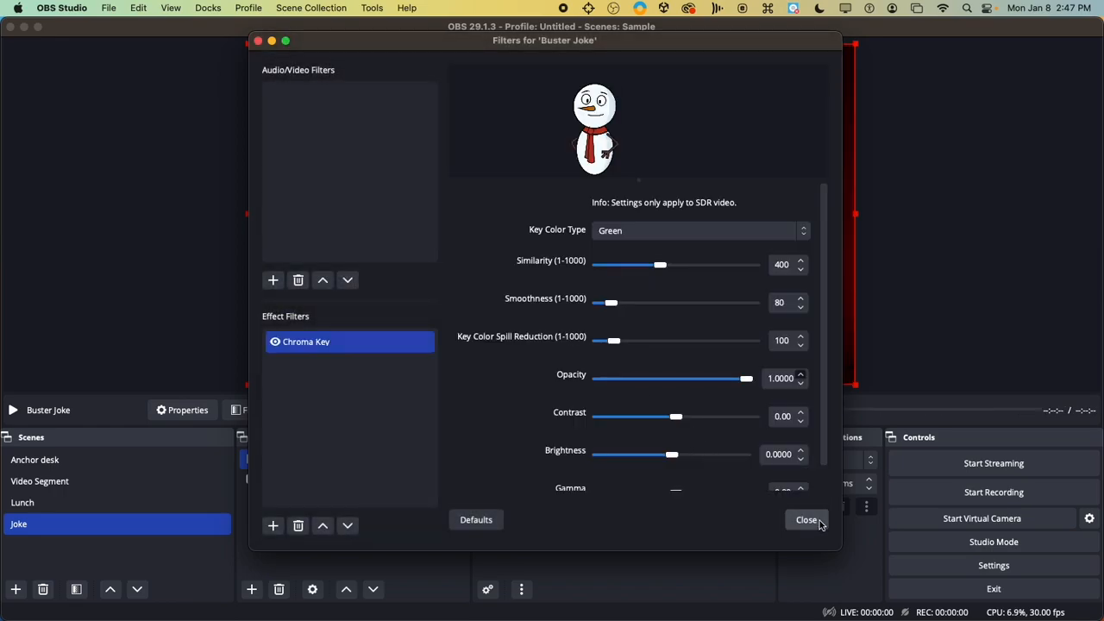
pyautogui.click(818, 523)
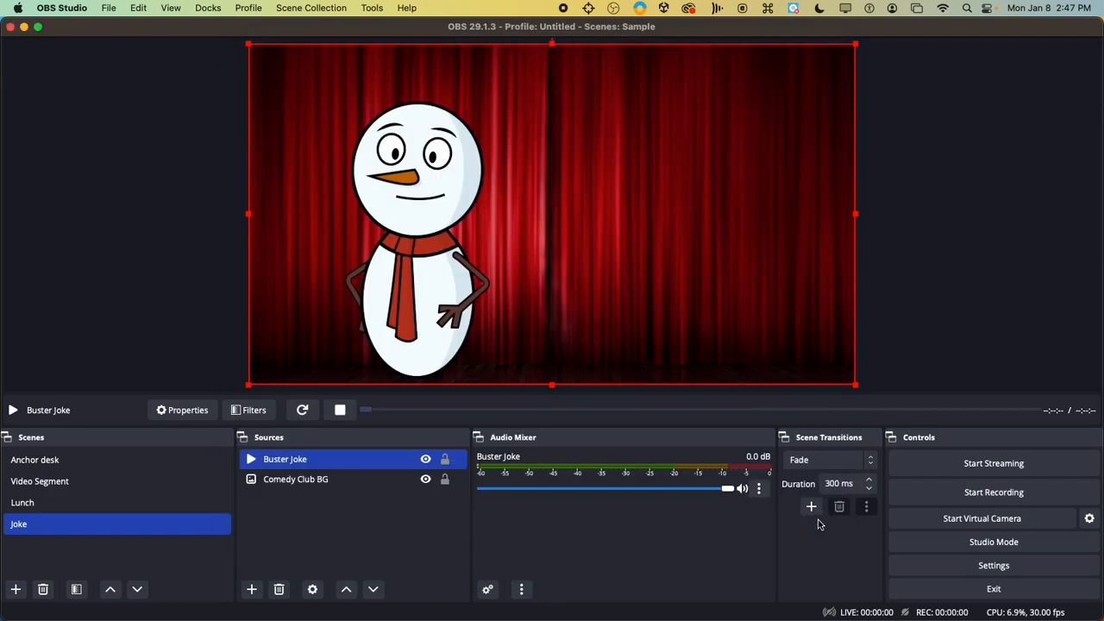
pyautogui.click(299, 414)
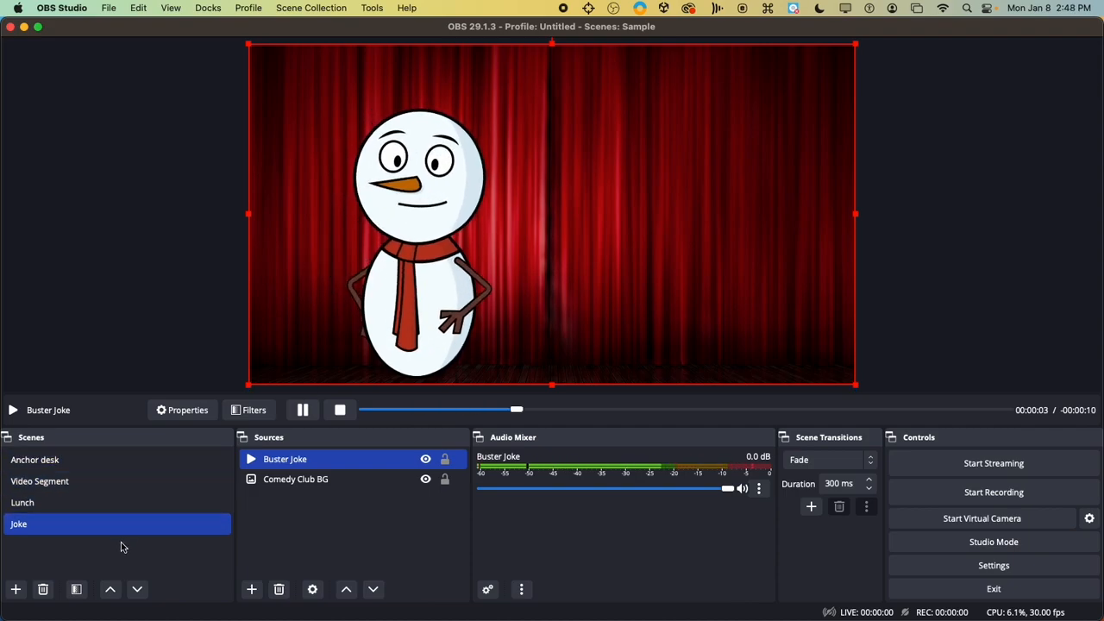
# Create a new scene named "Weather".
pyautogui.click(15, 590)
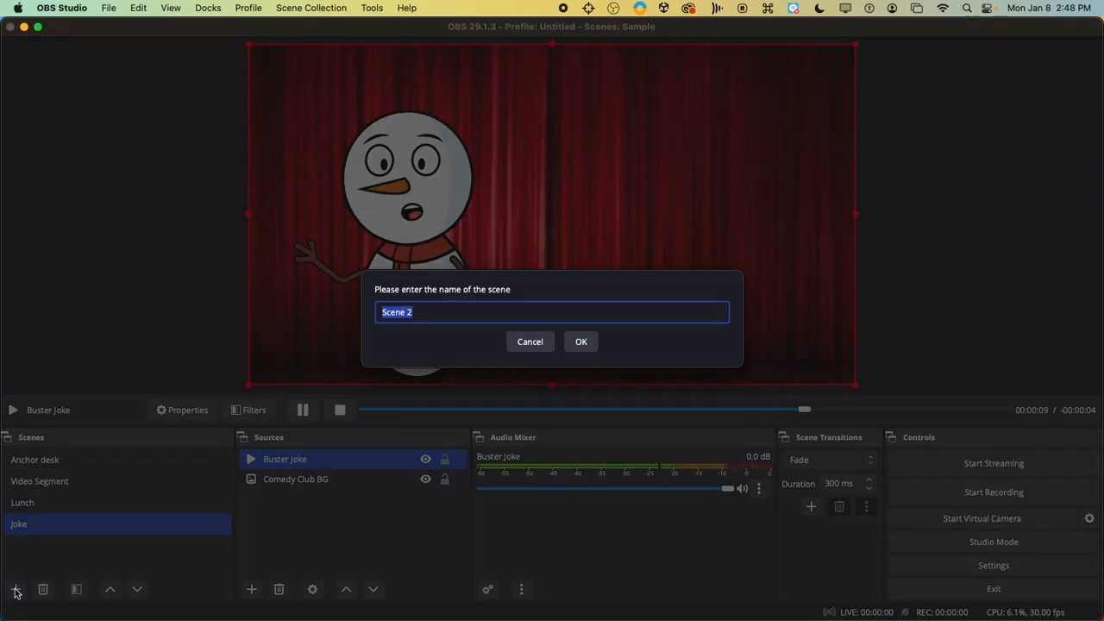
pyautogui.write('S')
pyautogui.press('BackSpace')
pyautogui.write('Weather')
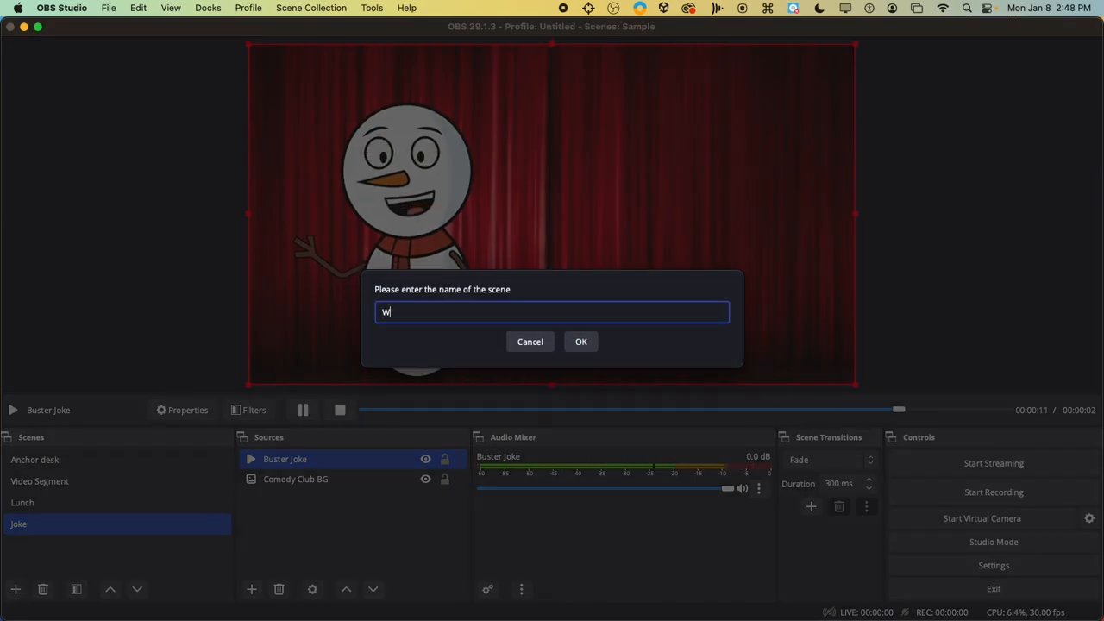
pyautogui.click(573, 348)
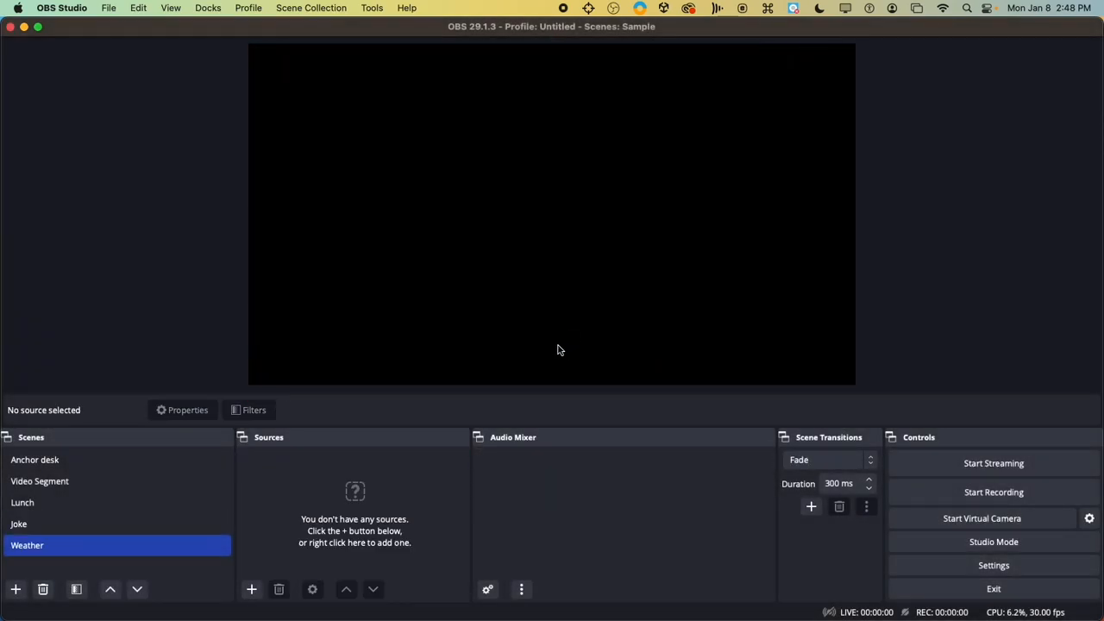
# Add a new Browser source named "Weather Report" to the Weather scene.
pyautogui.click(253, 590)
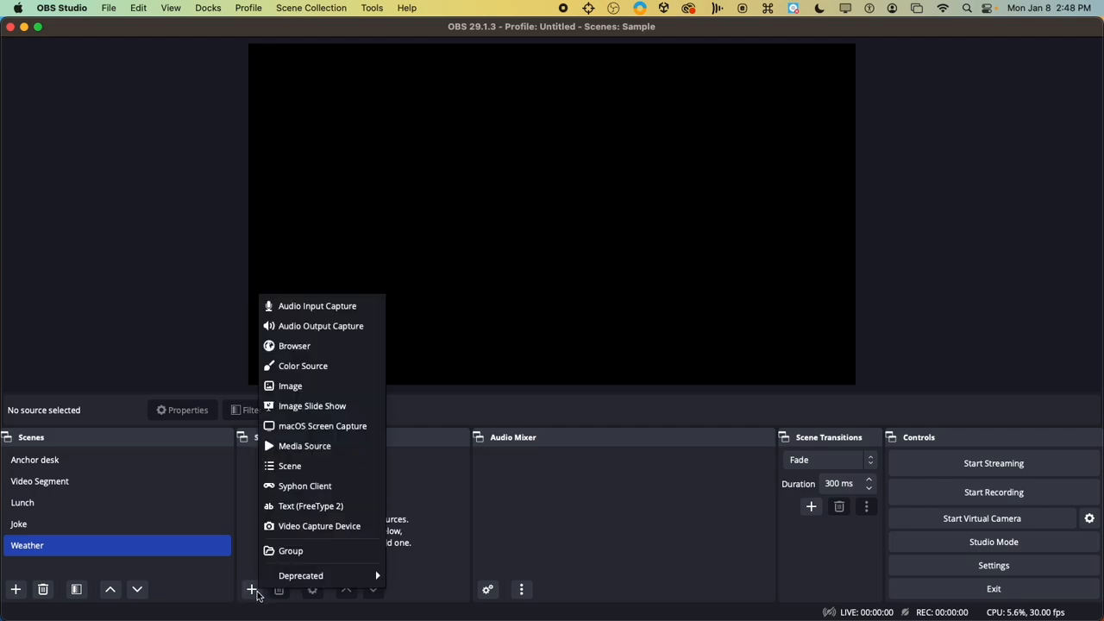
pyautogui.click(365, 349)
pyautogui.write('Wether Report')
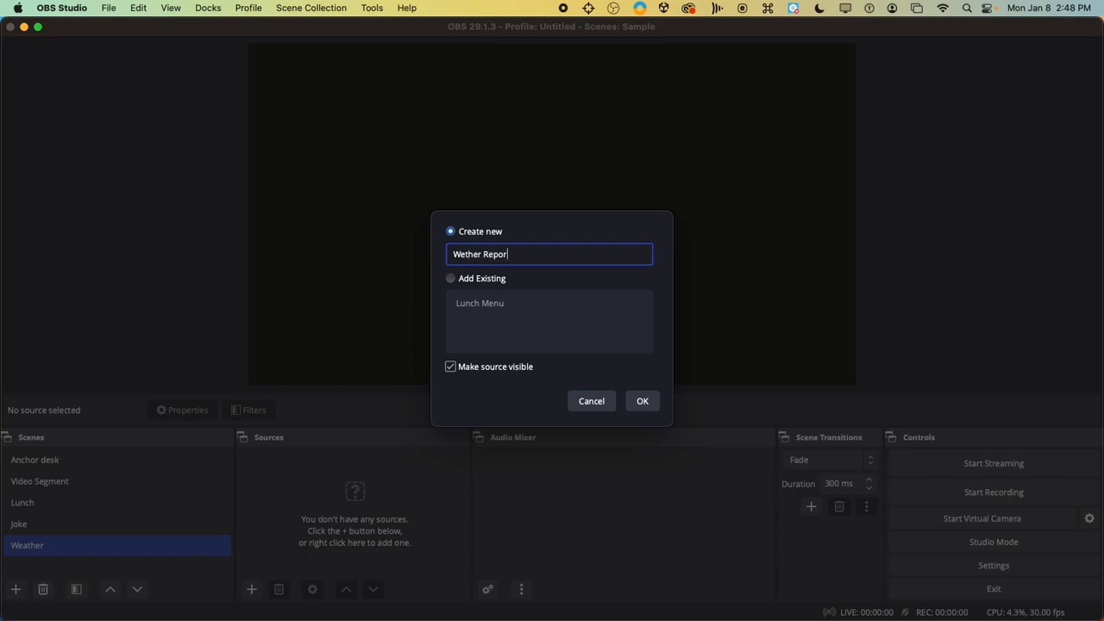
pyautogui.click(464, 253)
pyautogui.write('a')
pyautogui.click(652, 400)
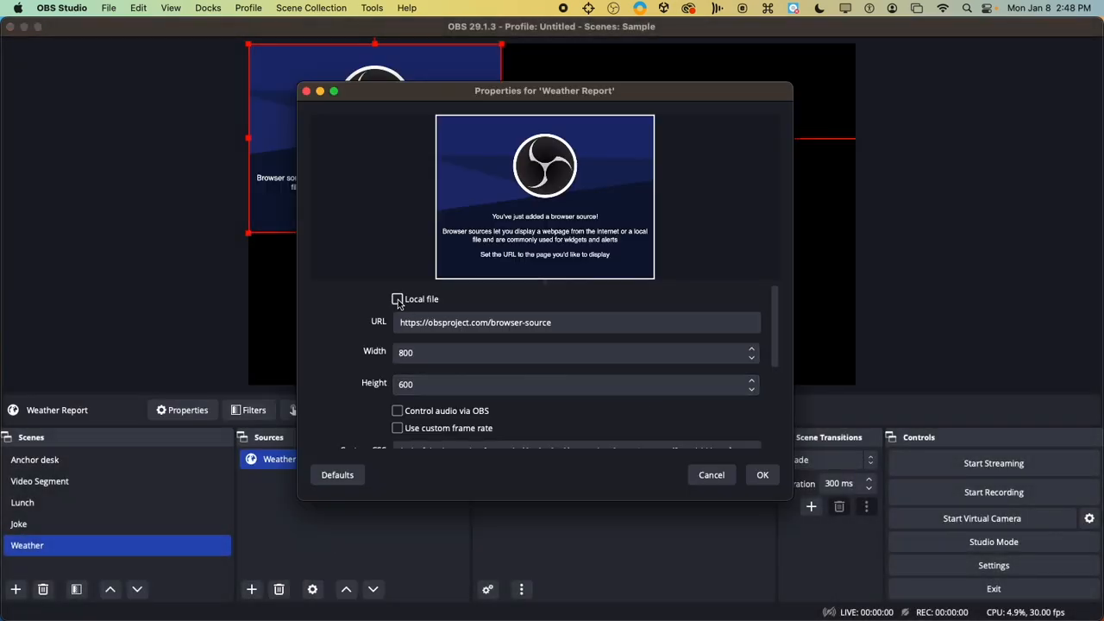
# Make Weather Report use a local file and choose 14-Day Forecast.html from the 14-Day Forecast_files folder in WPTV.
pyautogui.click(396, 299)
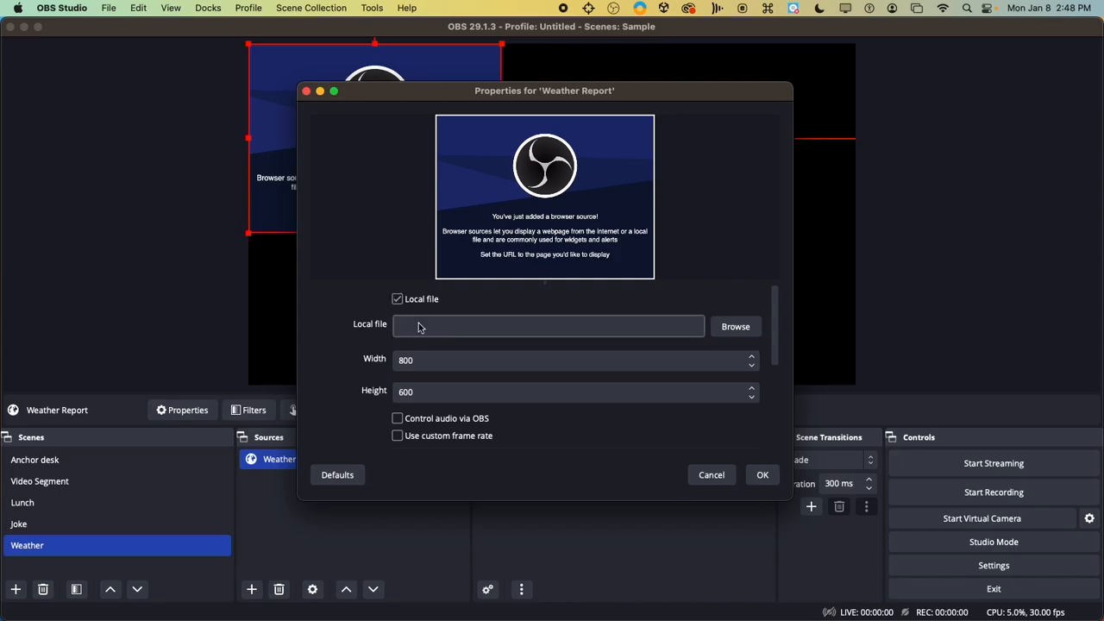
pyautogui.click(735, 327)
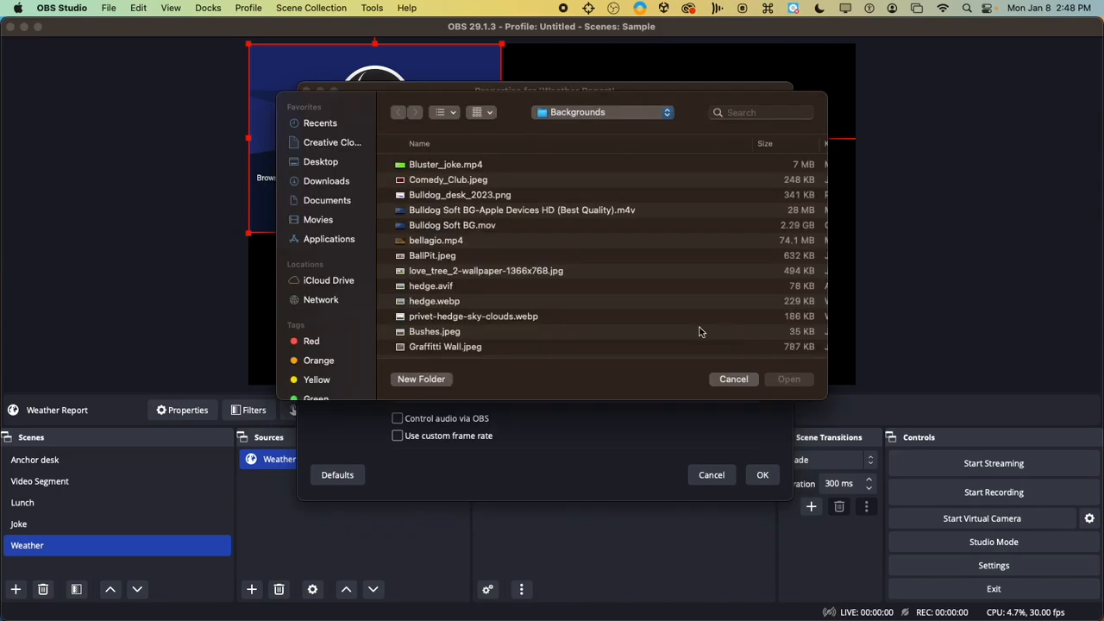
pyautogui.click(604, 117)
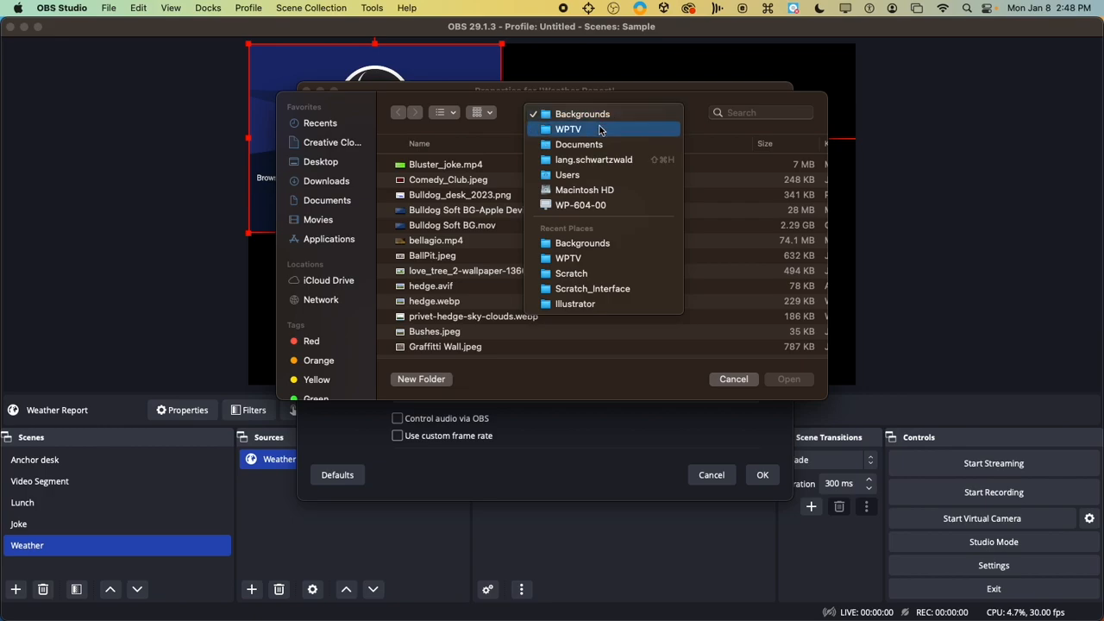
pyautogui.click(601, 129)
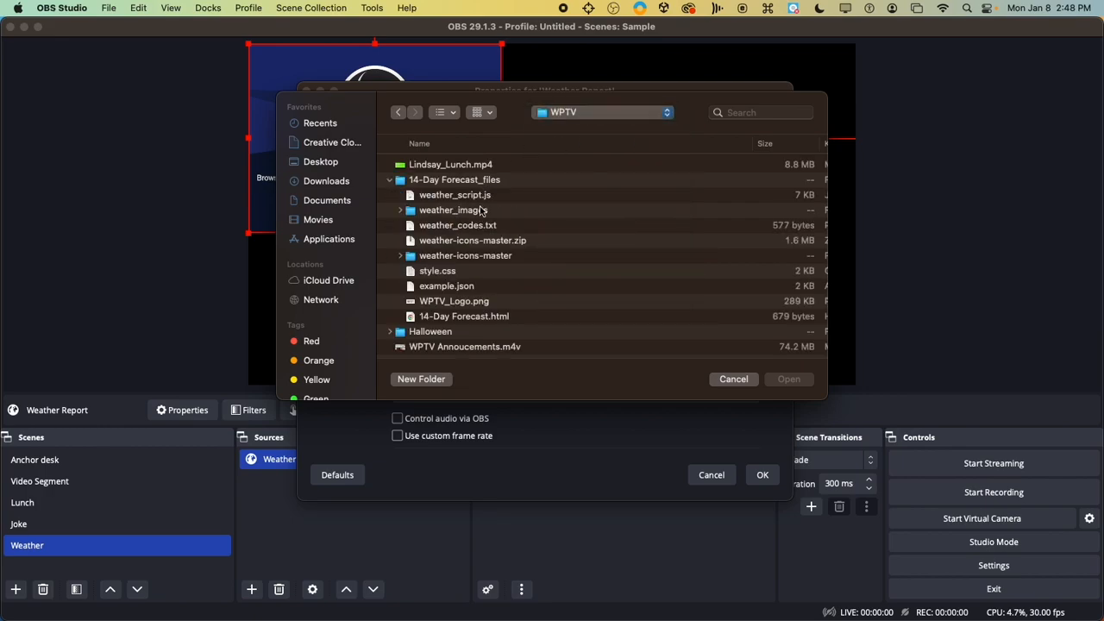
pyautogui.click(485, 319)
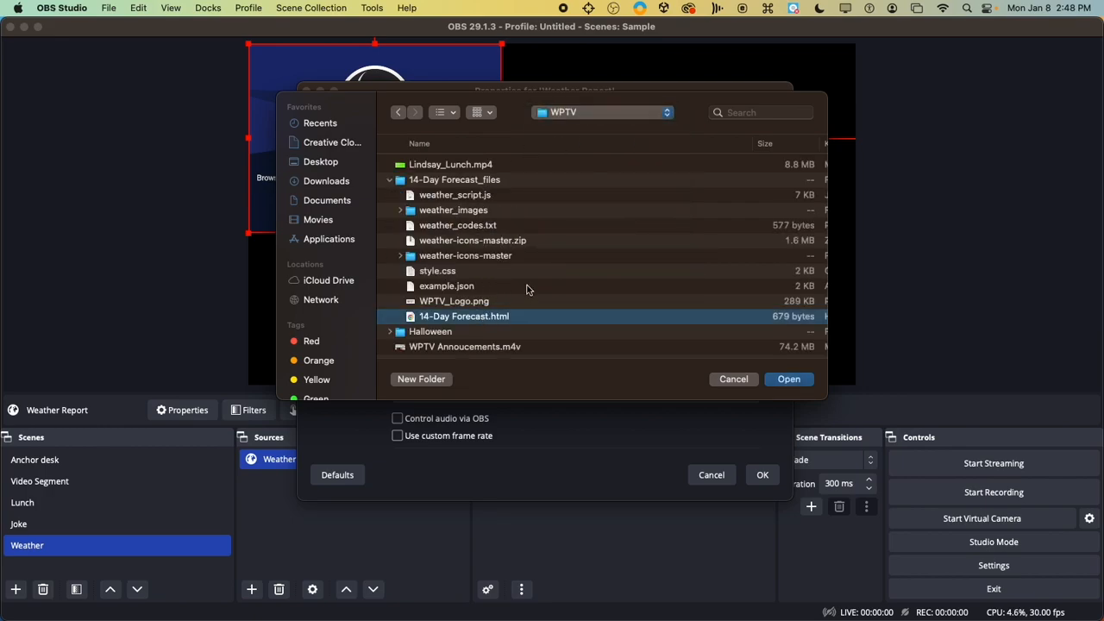
pyautogui.click(786, 381)
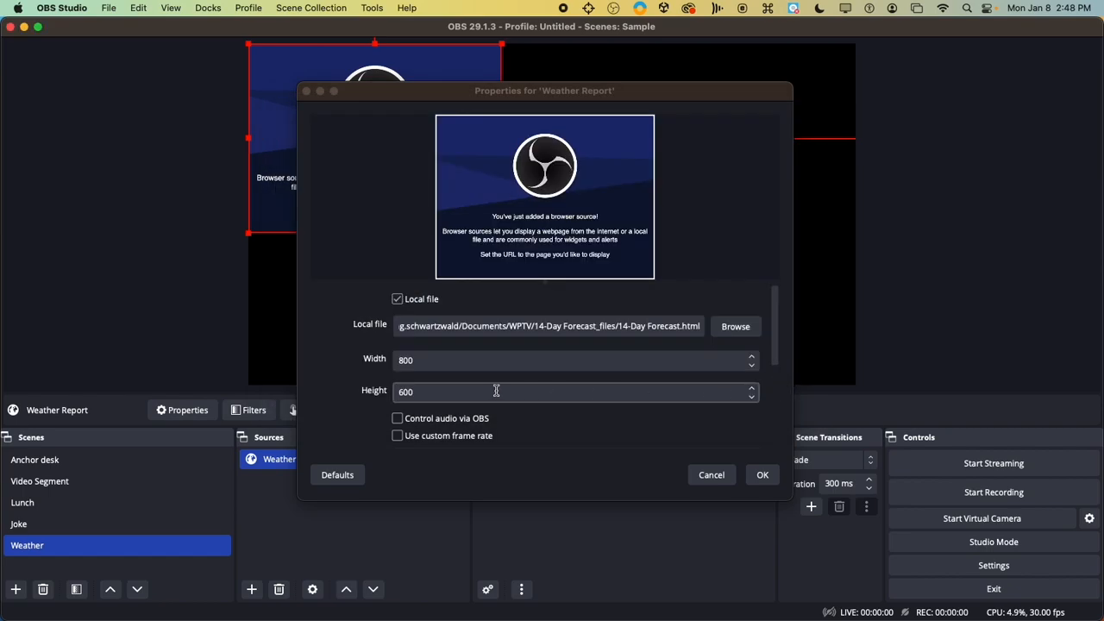
# Set the Weather Report browser source's width to 1920 and height to 1080, and confirm its properties.
pyautogui.moveTo(438, 362); pyautogui.dragTo(339, 352)
pyautogui.write('19')
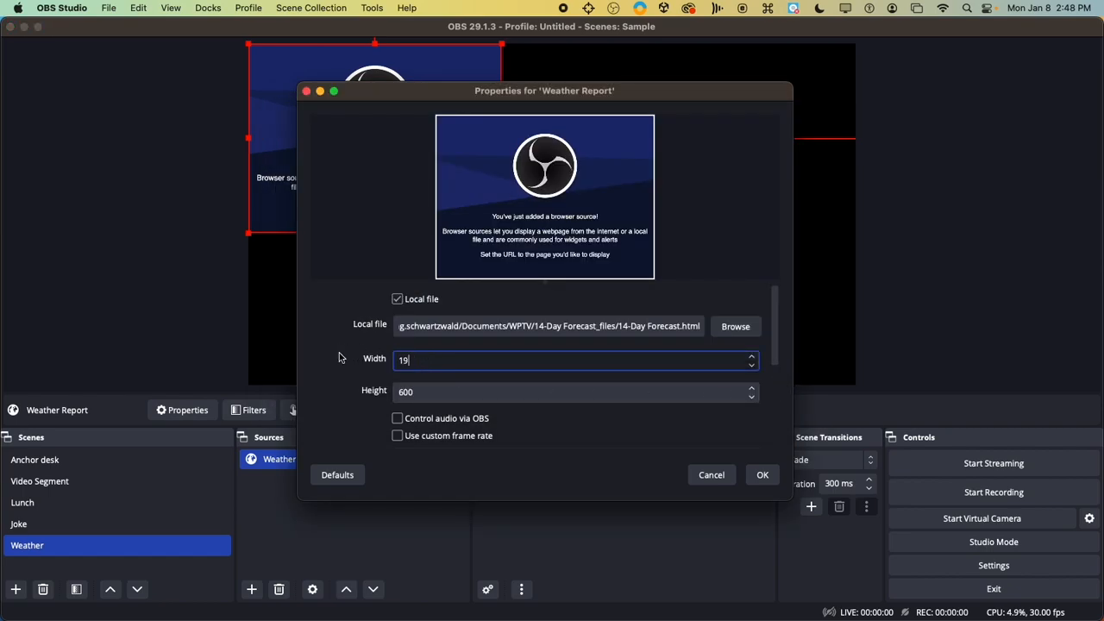
pyautogui.write('20')
pyautogui.press('Tab')
pyautogui.write('1080')
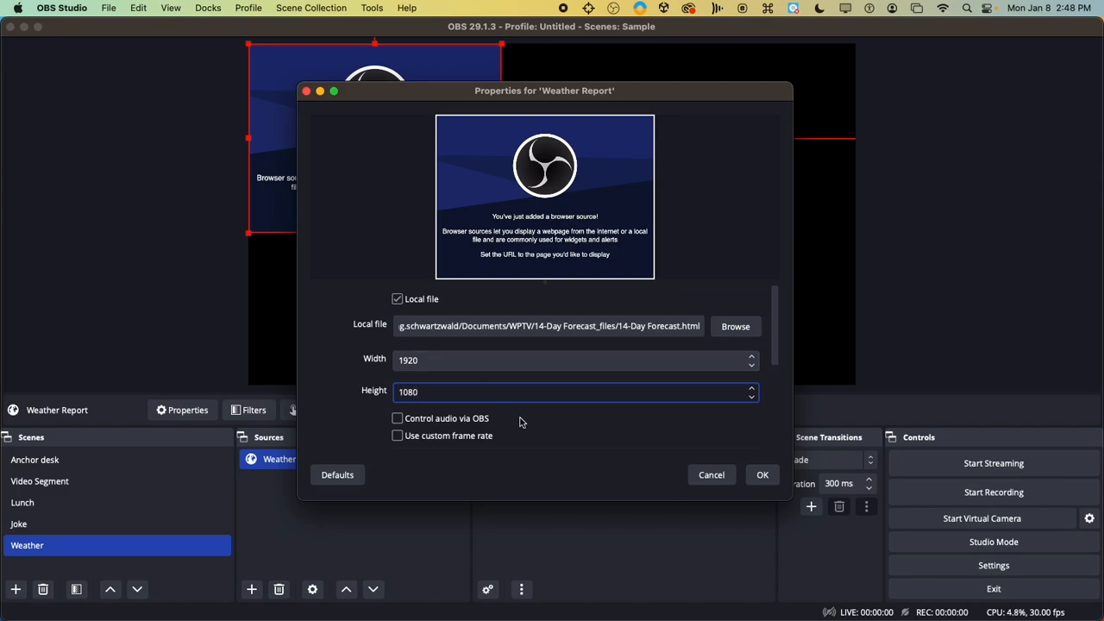
pyautogui.scroll(-3, 535, 428)
pyautogui.scroll(-3, 535, 427)
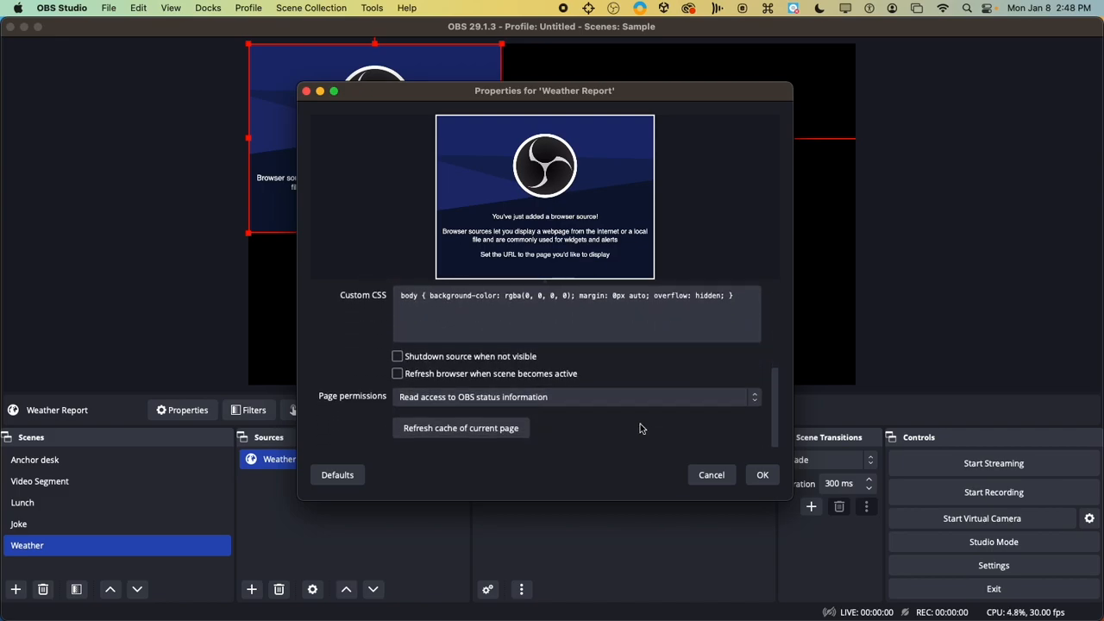
pyautogui.click(762, 474)
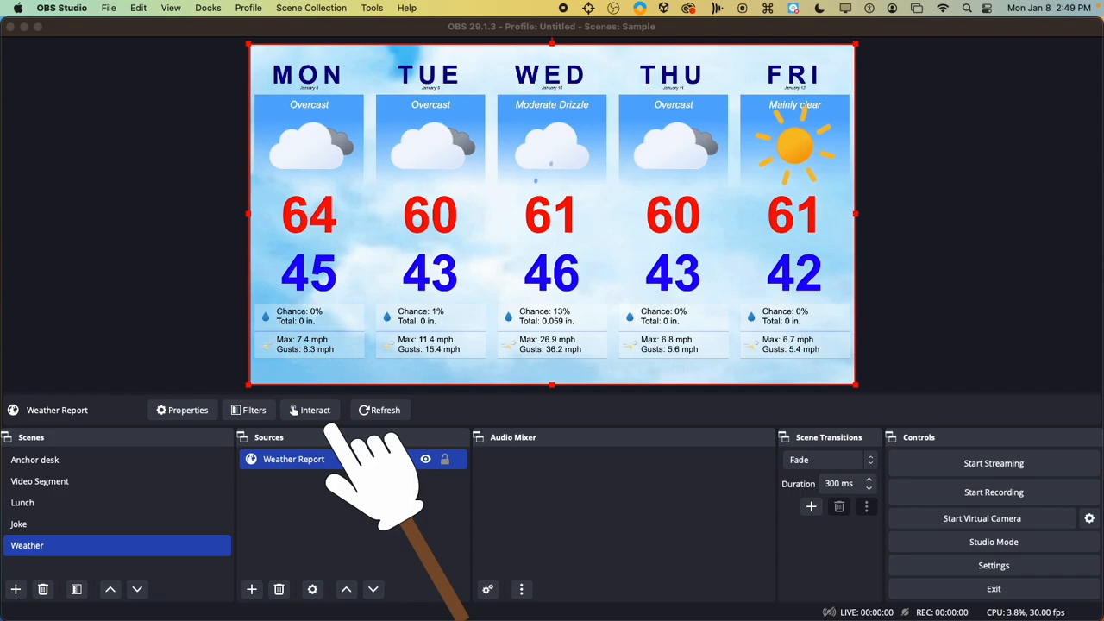
# Interact with the Weather Report page to advance the forecast by two days, and close the interaction window.
pyautogui.click(324, 413)
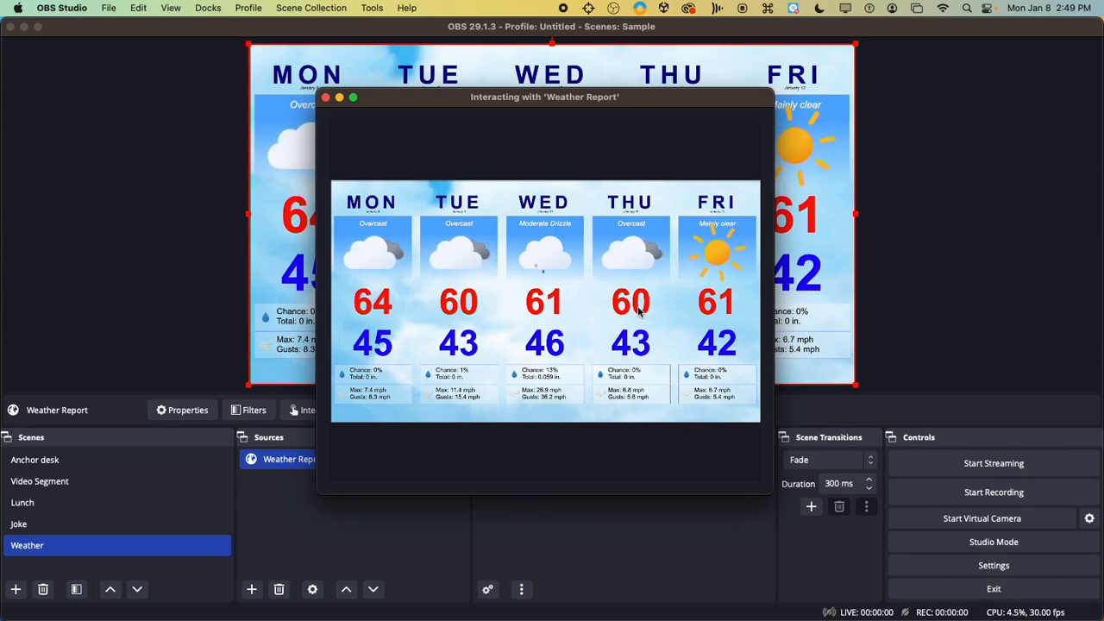
pyautogui.click(377, 268)
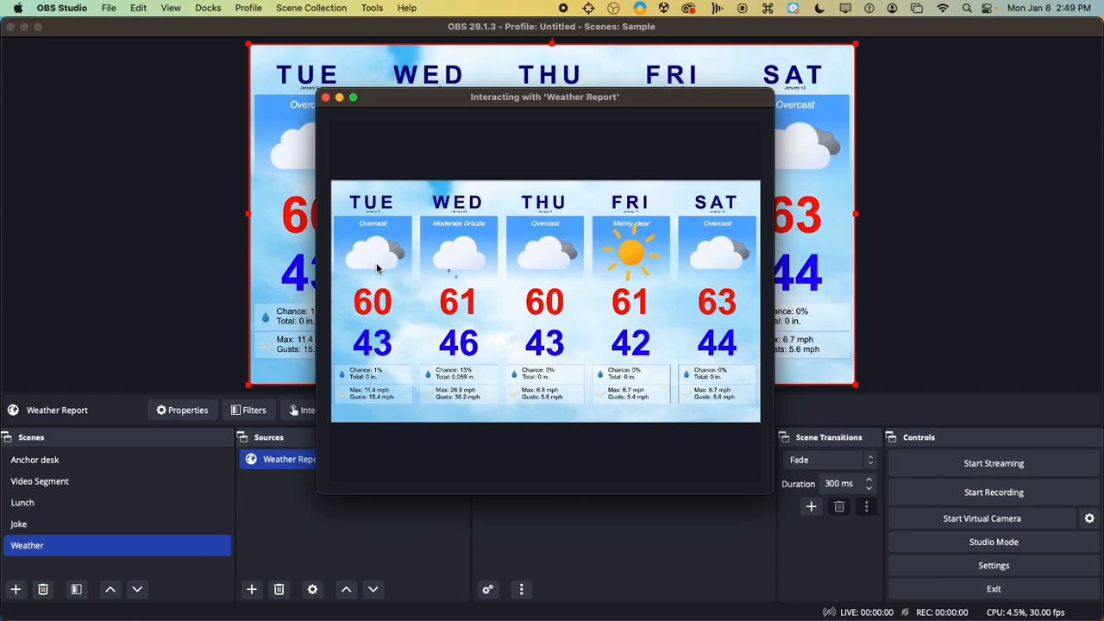
pyautogui.click(375, 268)
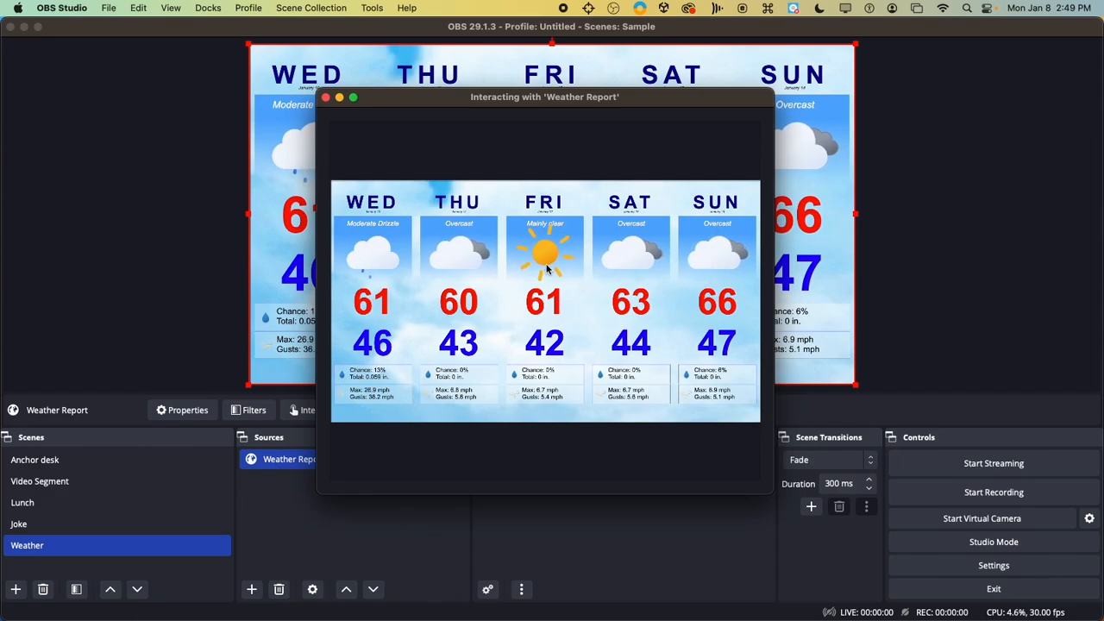
pyautogui.click(326, 97)
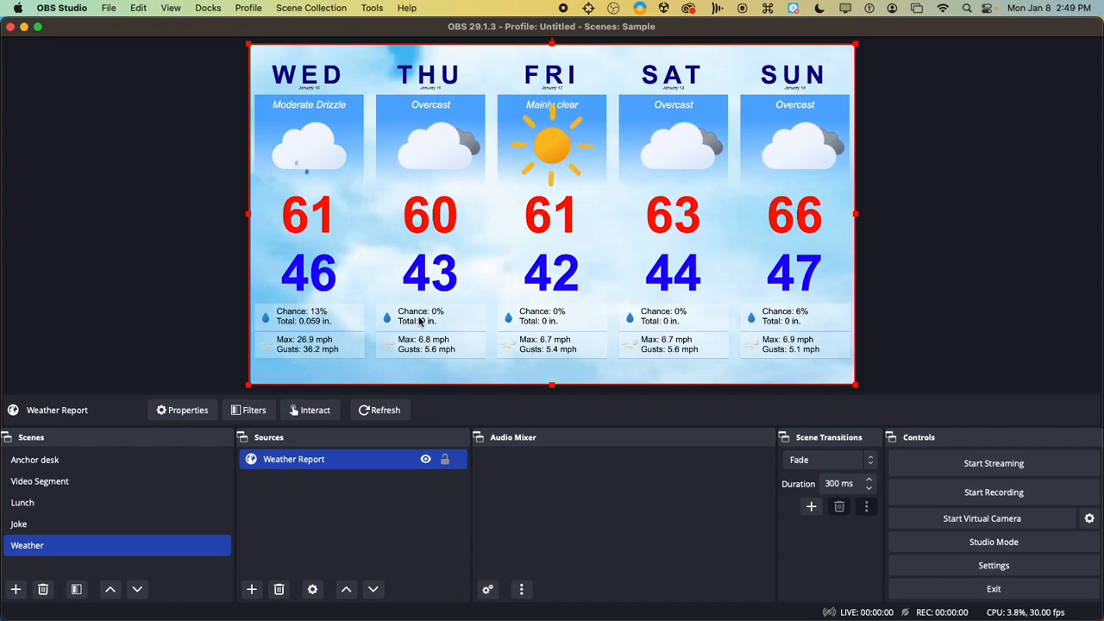
# Switch through the Anchor desk, Video Segment, Lunch, Joke and Weather scenes in order to review each one.
pyautogui.click(40, 461)
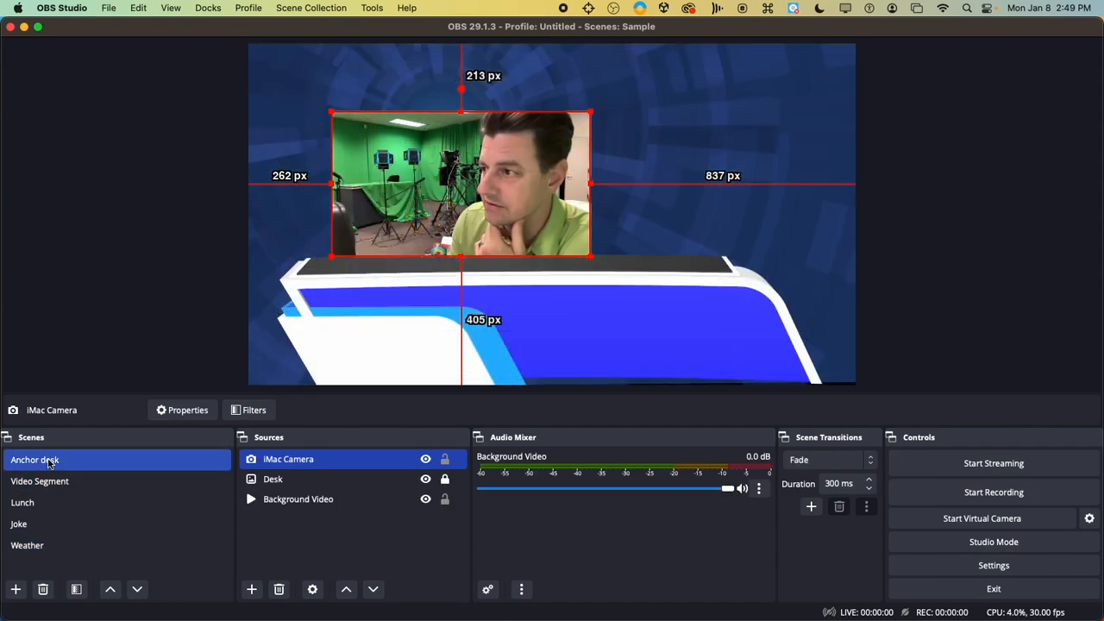
pyautogui.click(39, 481)
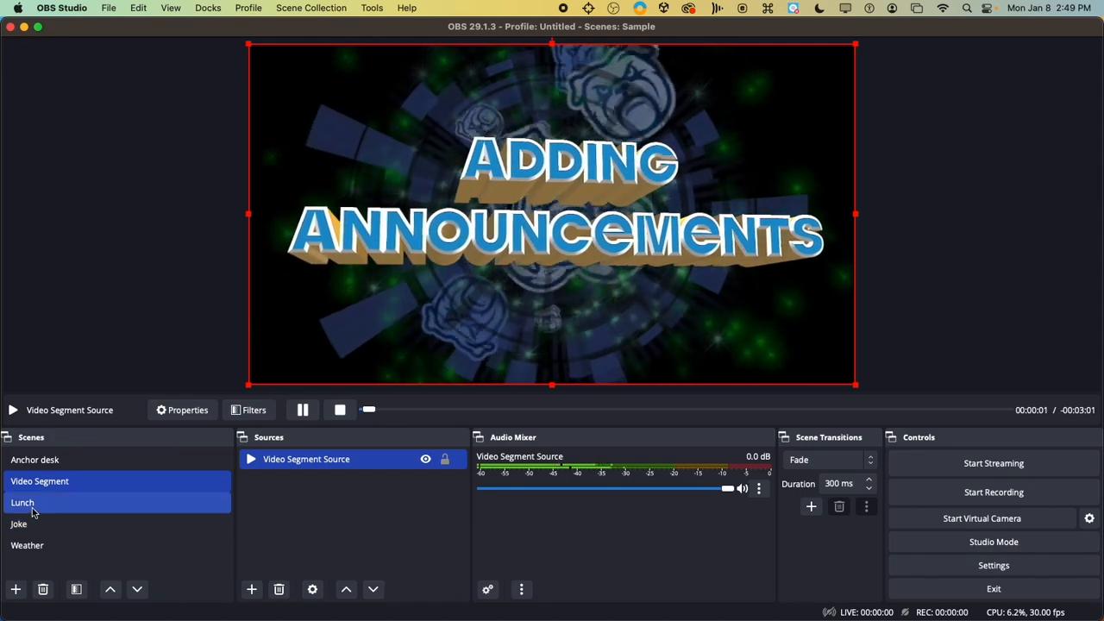
pyautogui.click(35, 503)
pyautogui.click(35, 526)
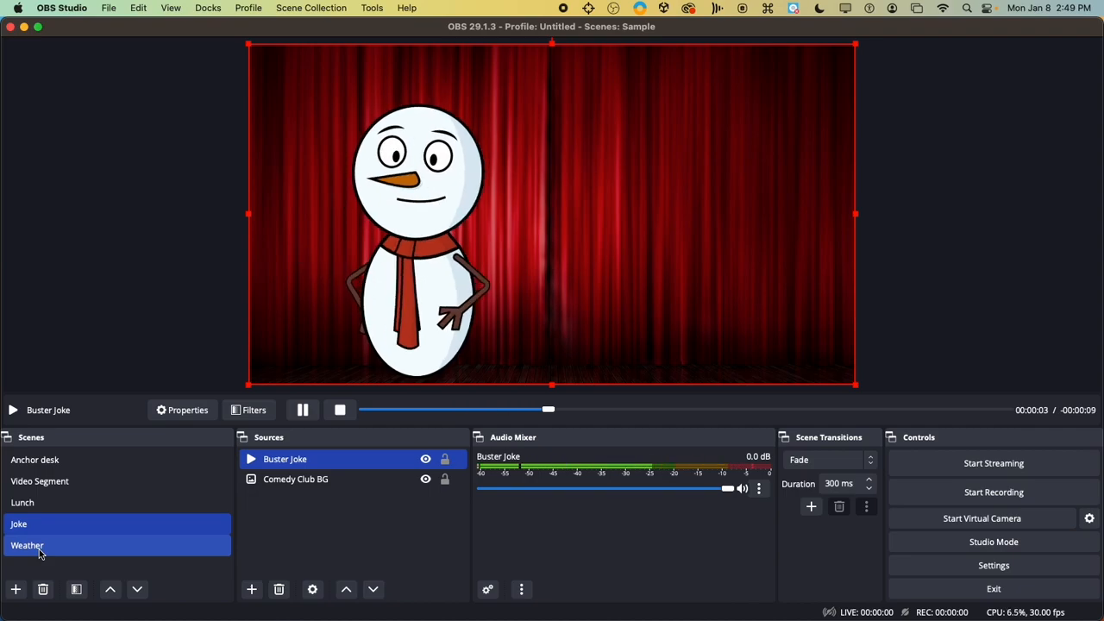
pyautogui.click(39, 550)
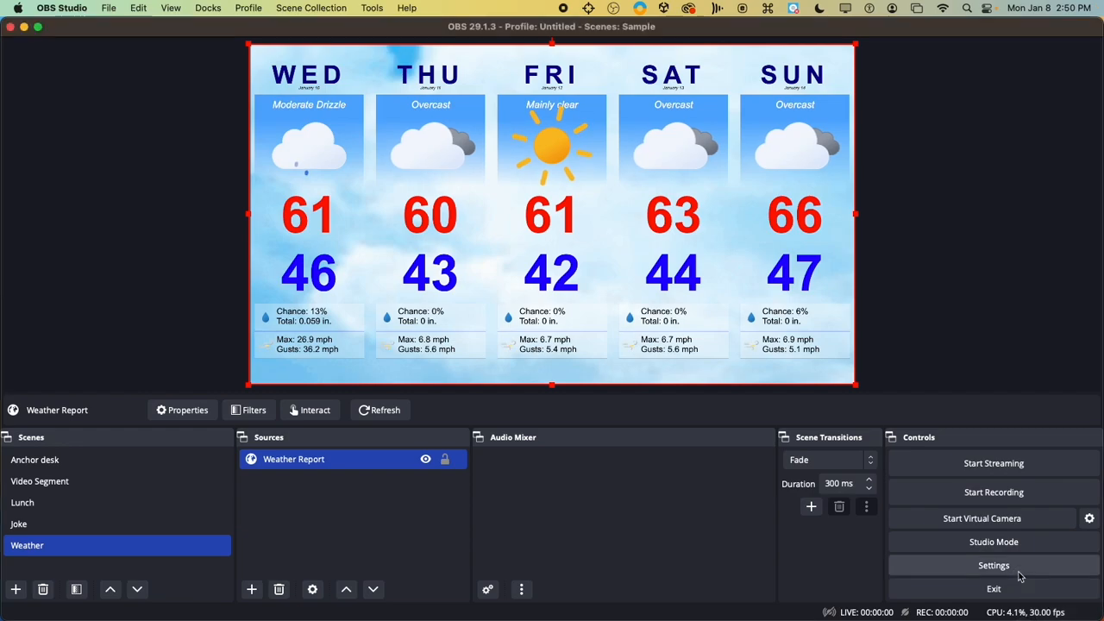
# Set the recording path in the output settings to a new folder named OBS Broadcasts inside Movies.
pyautogui.click(1023, 574)
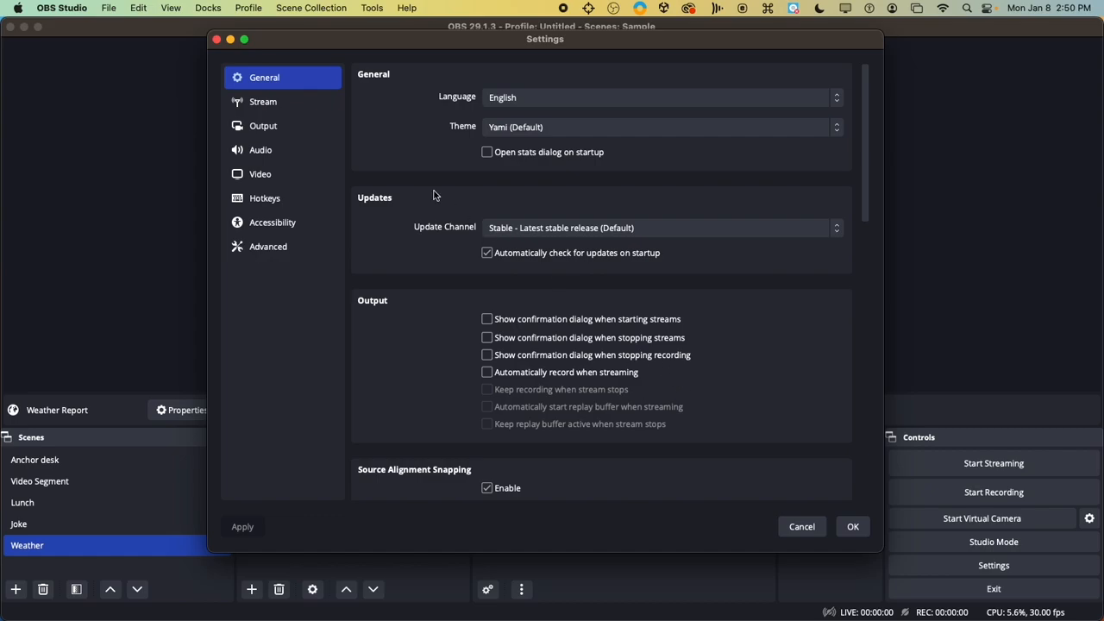
pyautogui.click(293, 131)
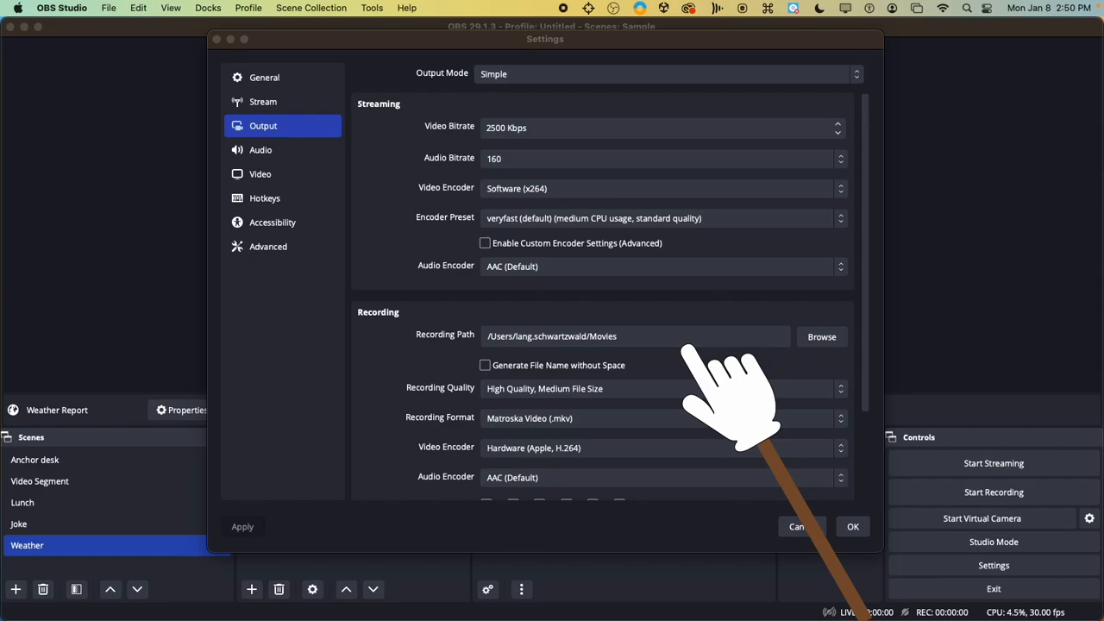
pyautogui.click(824, 338)
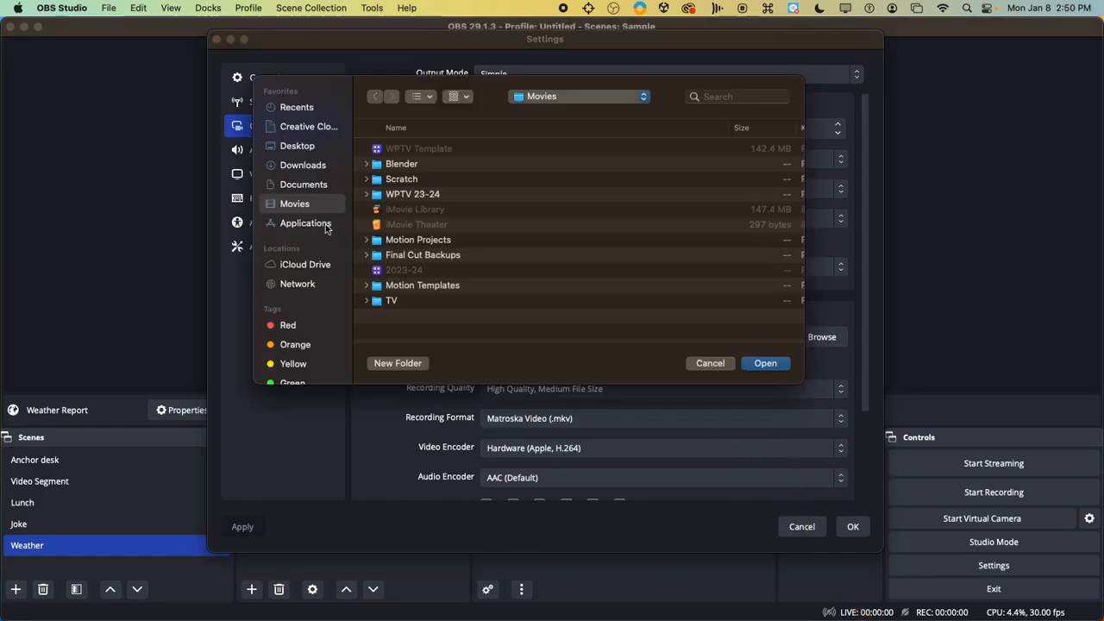
pyautogui.click(402, 365)
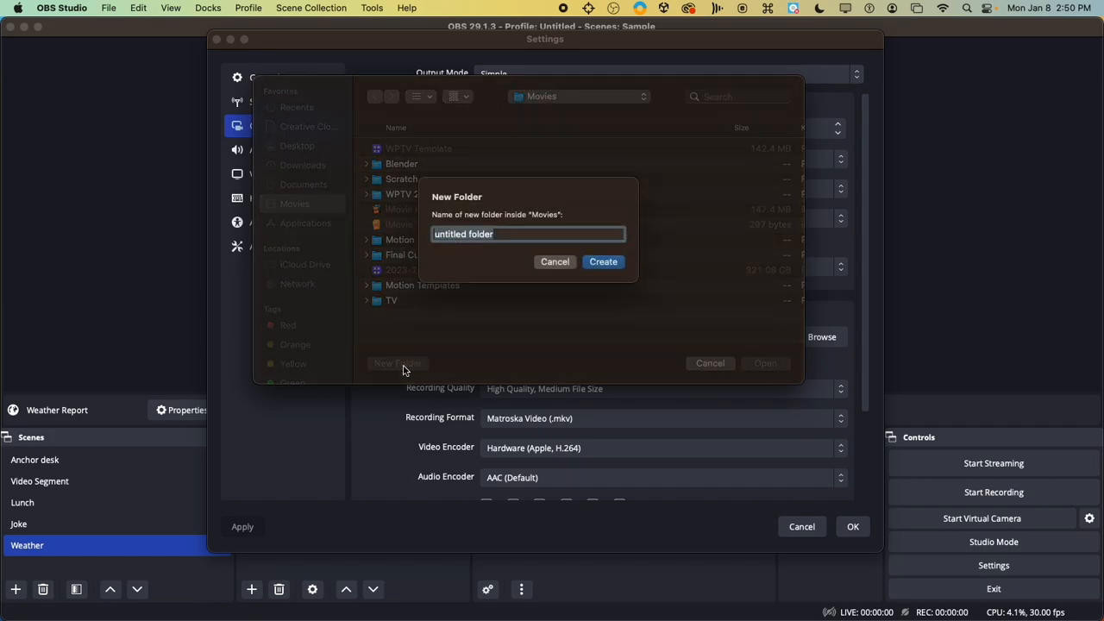
pyautogui.write('OBS Broadcast')
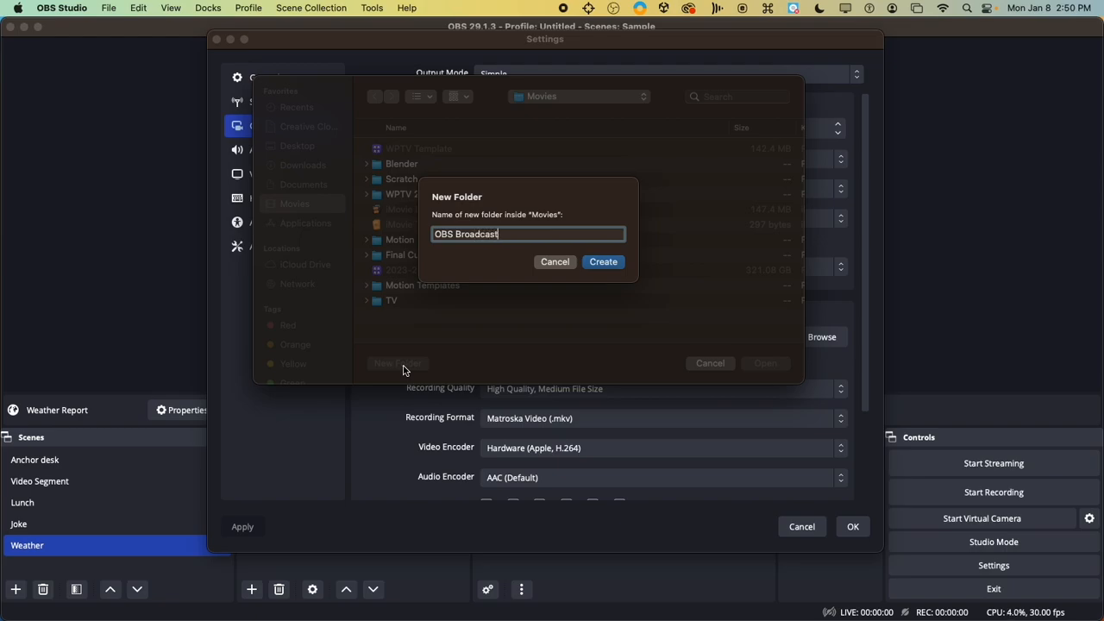
pyautogui.click(603, 262)
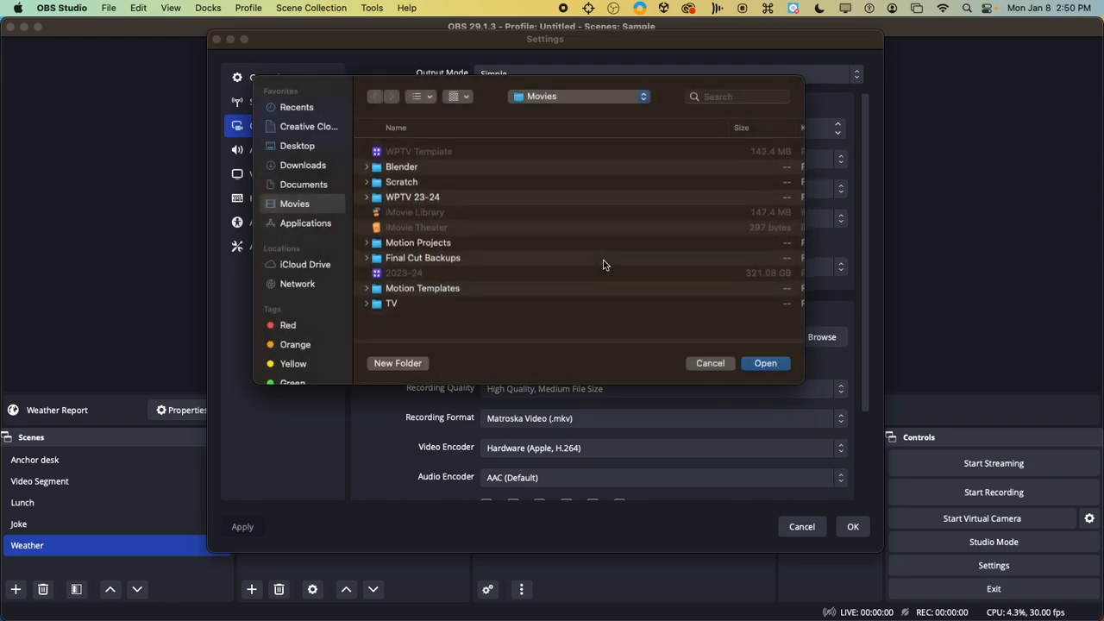
pyautogui.click(764, 364)
# Set the recording format to MPEG-4 (.mp4).
pyautogui.scroll(-2, 765, 364)
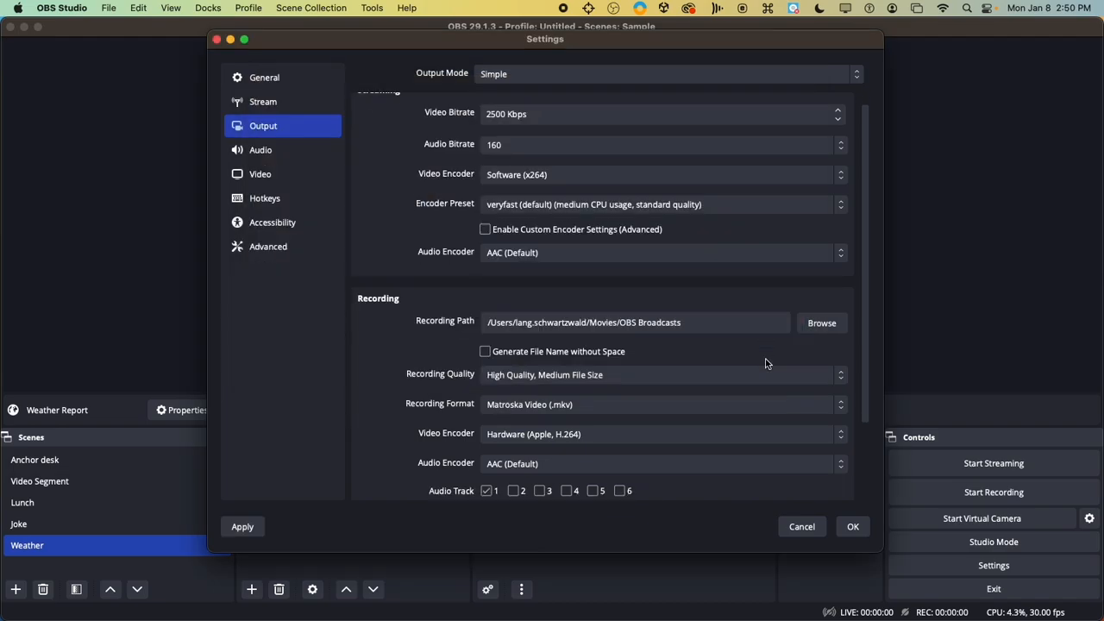
pyautogui.click(625, 390)
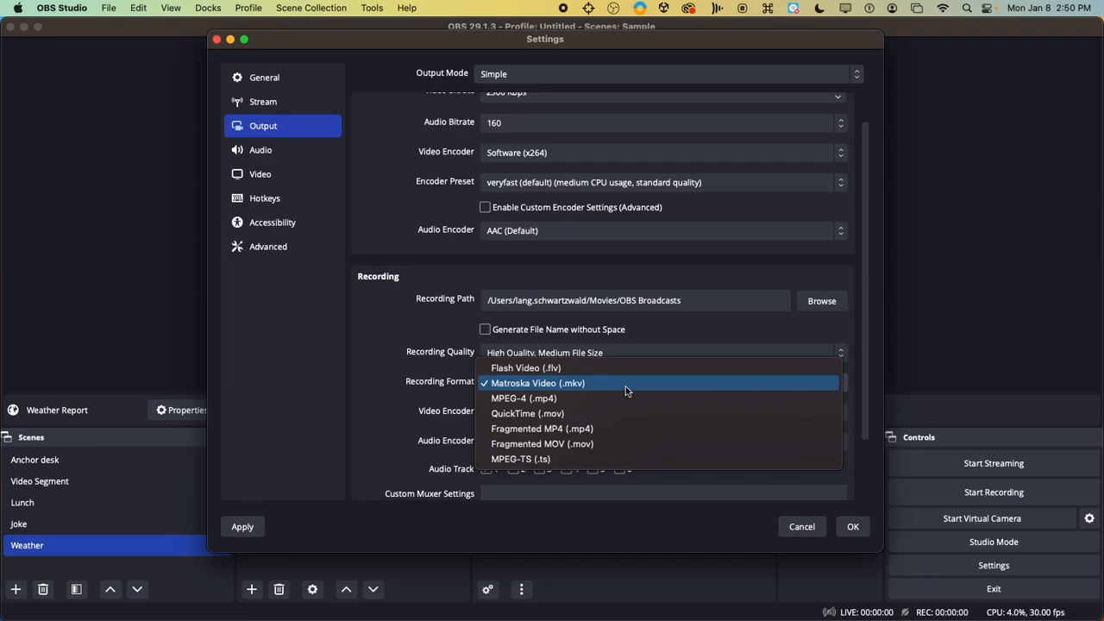
pyautogui.click(625, 398)
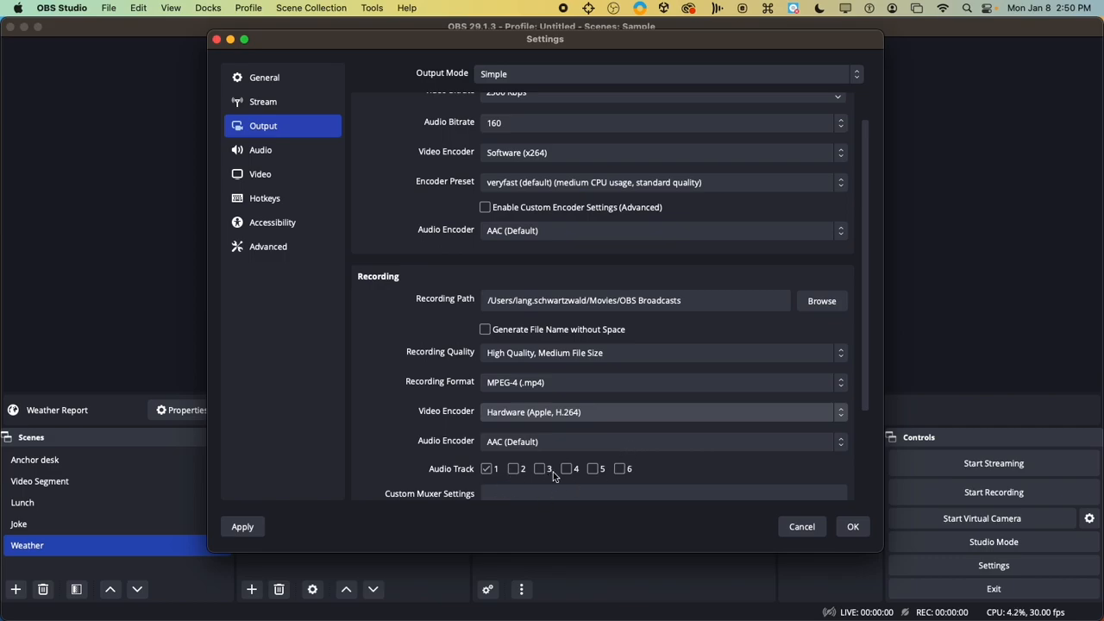
# Enable audio tracks 2 through 6 for recording, in addition to track 1, and confirm the settings.
pyautogui.click(515, 471)
pyautogui.click(538, 470)
pyautogui.scroll(-3, 716, 473)
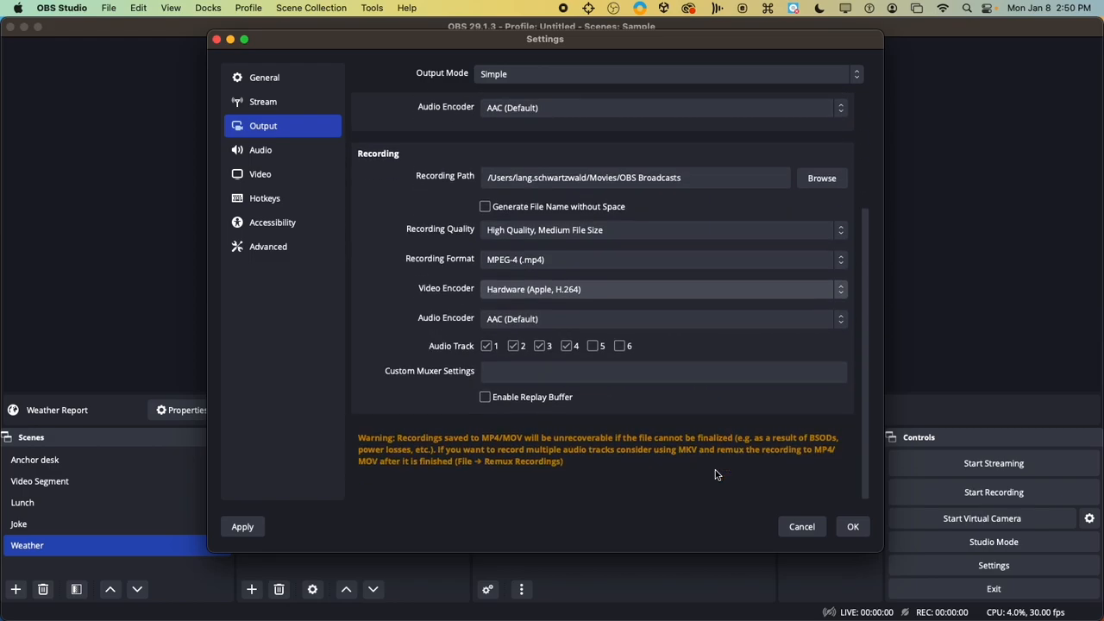
pyautogui.click(594, 346)
pyautogui.click(620, 346)
pyautogui.click(853, 528)
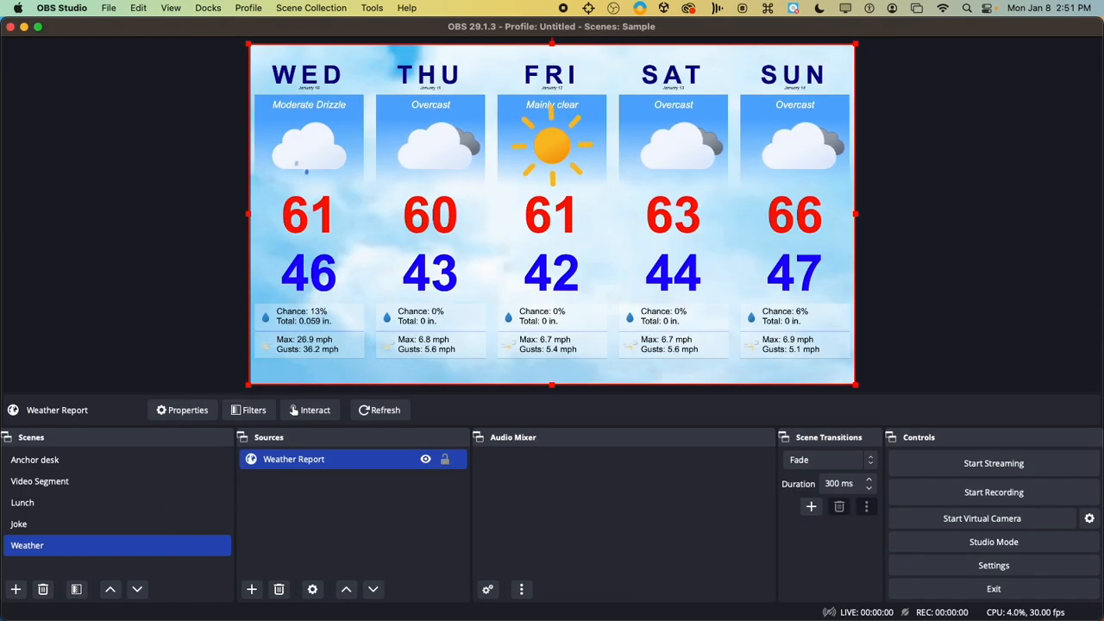
# Record a broadcast starting on Anchor desk, switching to Video Segment, Anchor desk, Joke, Anchor desk and Weather, and stop the recording.
pyautogui.click(66, 460)
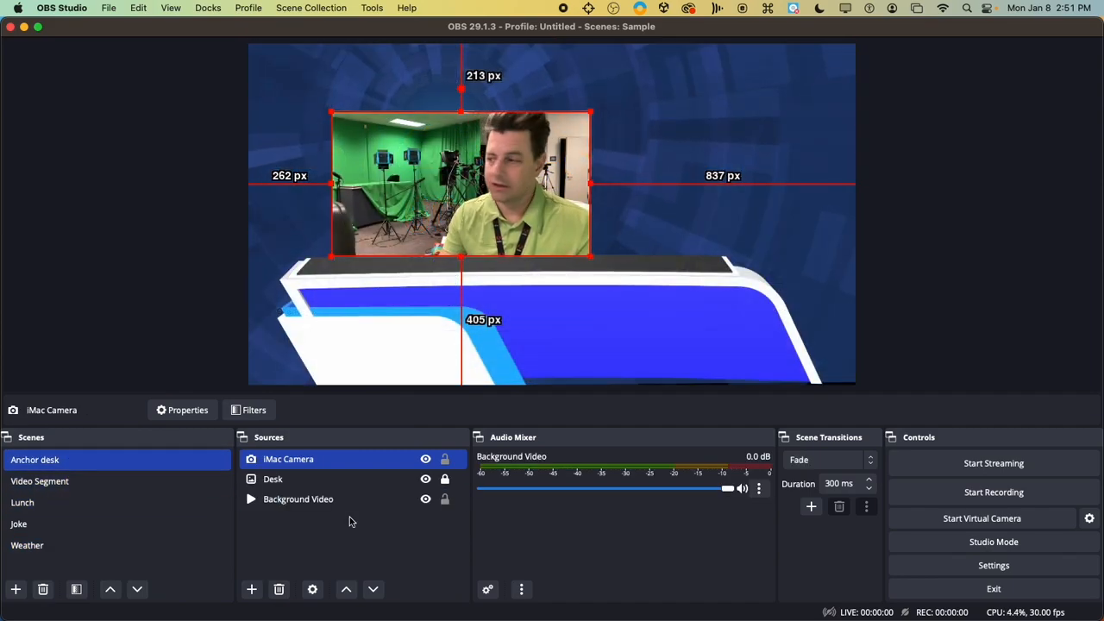
pyautogui.click(979, 493)
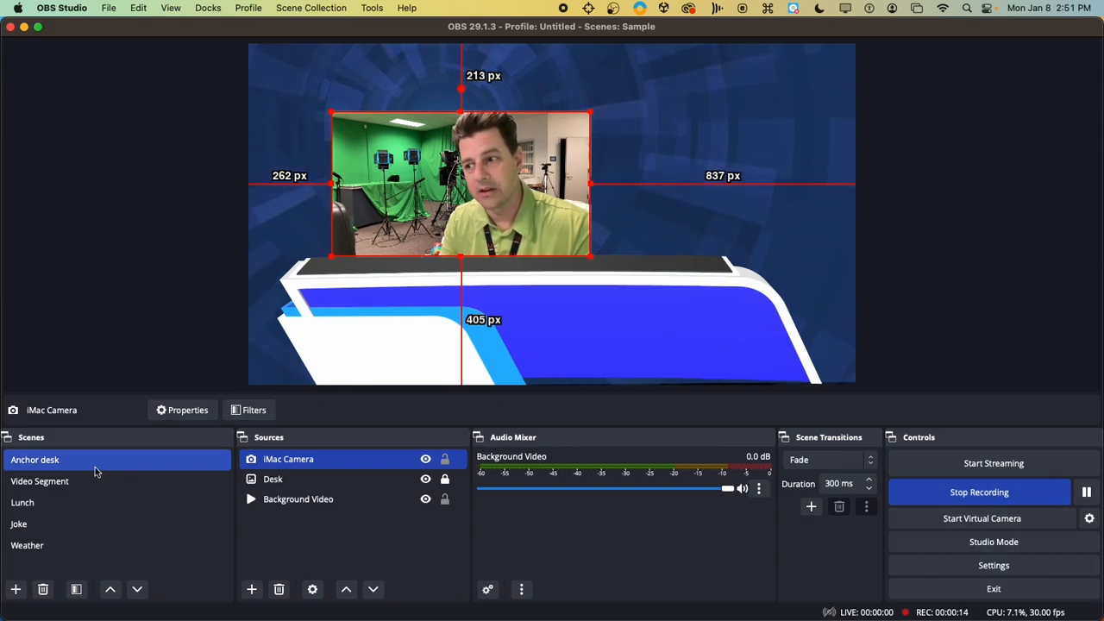
pyautogui.click(74, 485)
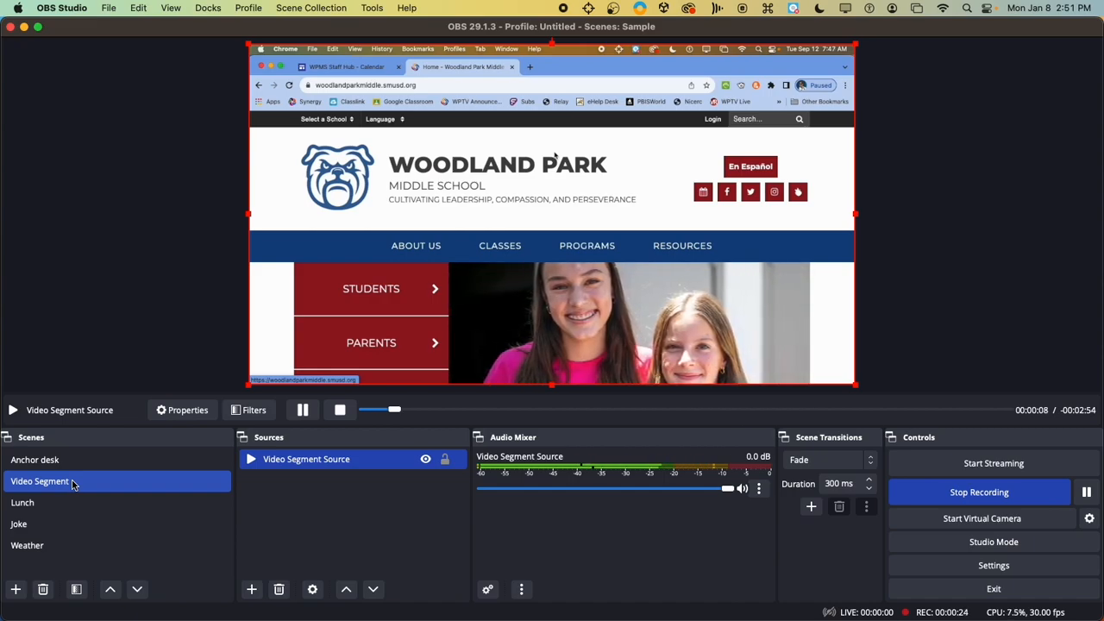
pyautogui.keyDown('shift'); pyautogui.click(76, 461); pyautogui.keyUp('shift')
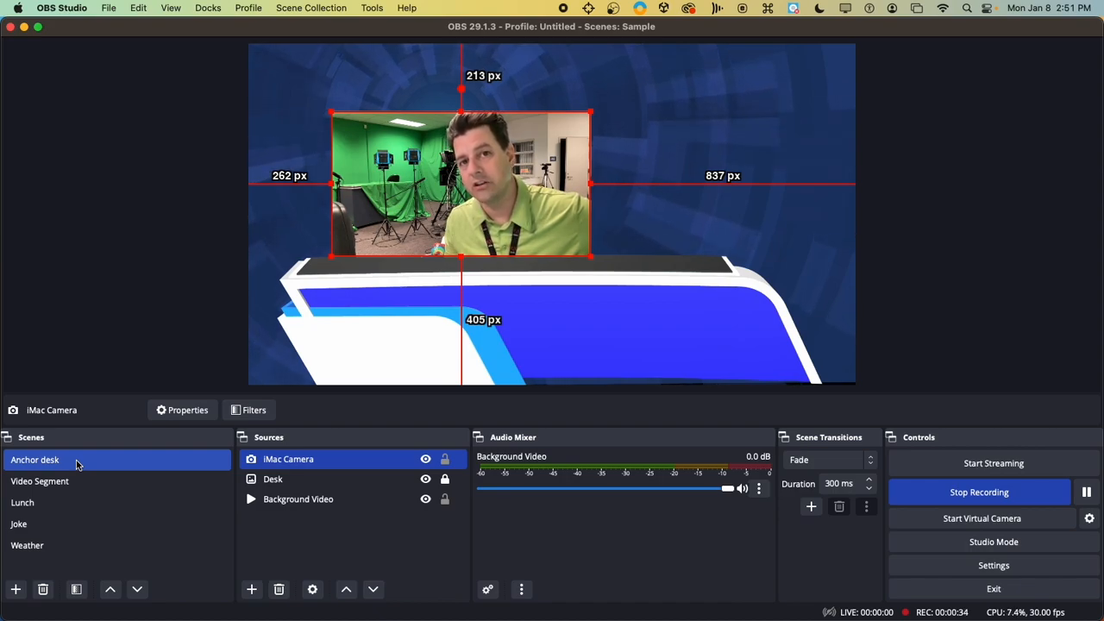
pyautogui.click(80, 523)
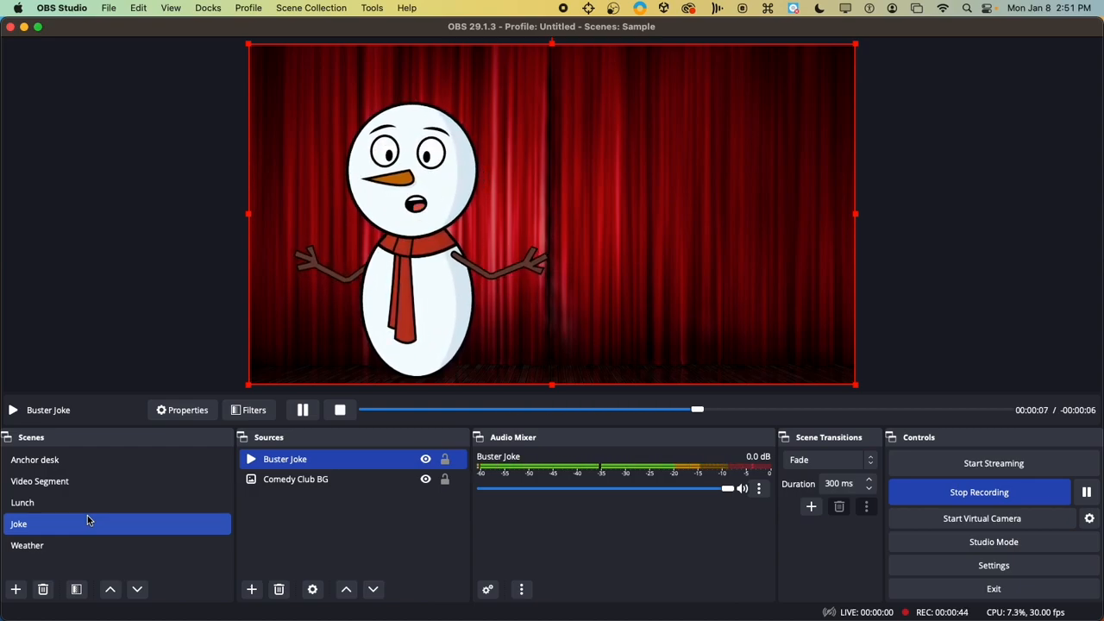
pyautogui.click(90, 466)
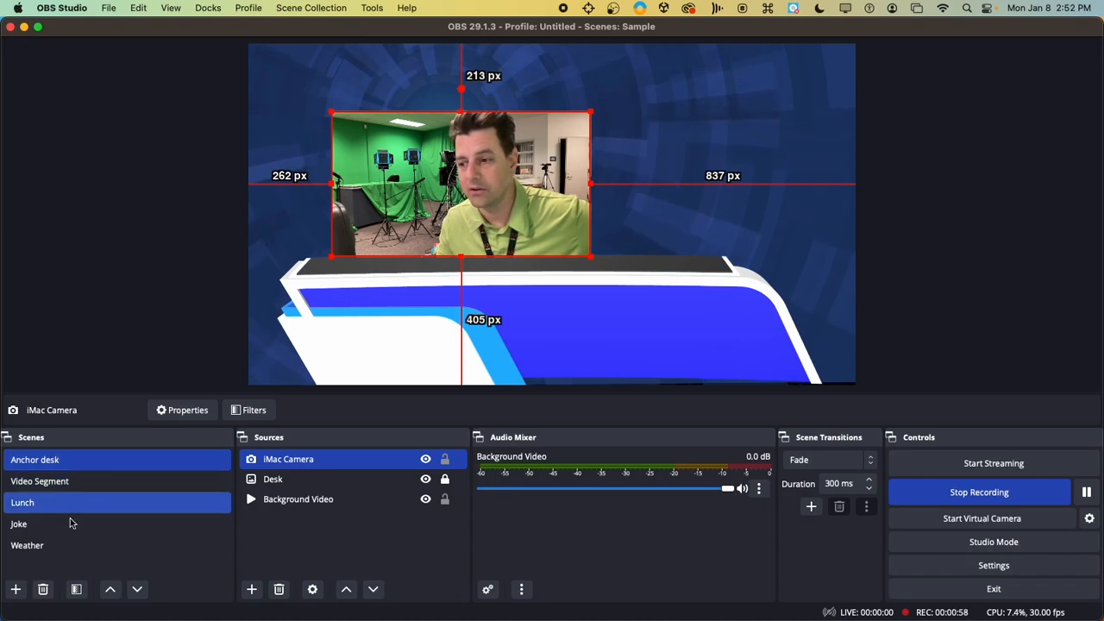
pyautogui.click(52, 547)
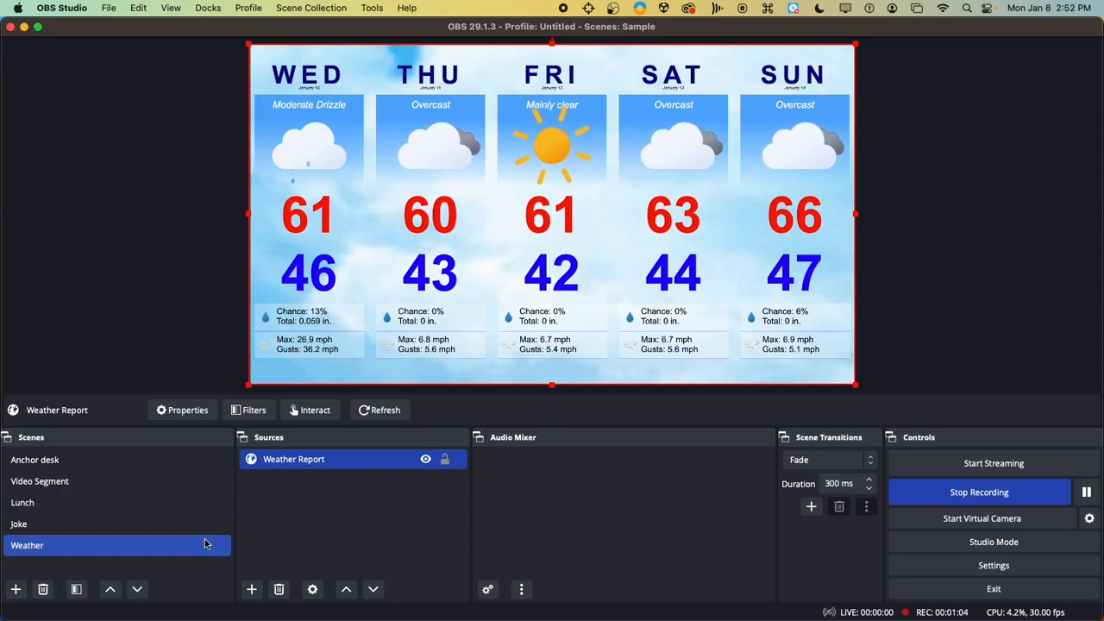
pyautogui.click(1020, 505)
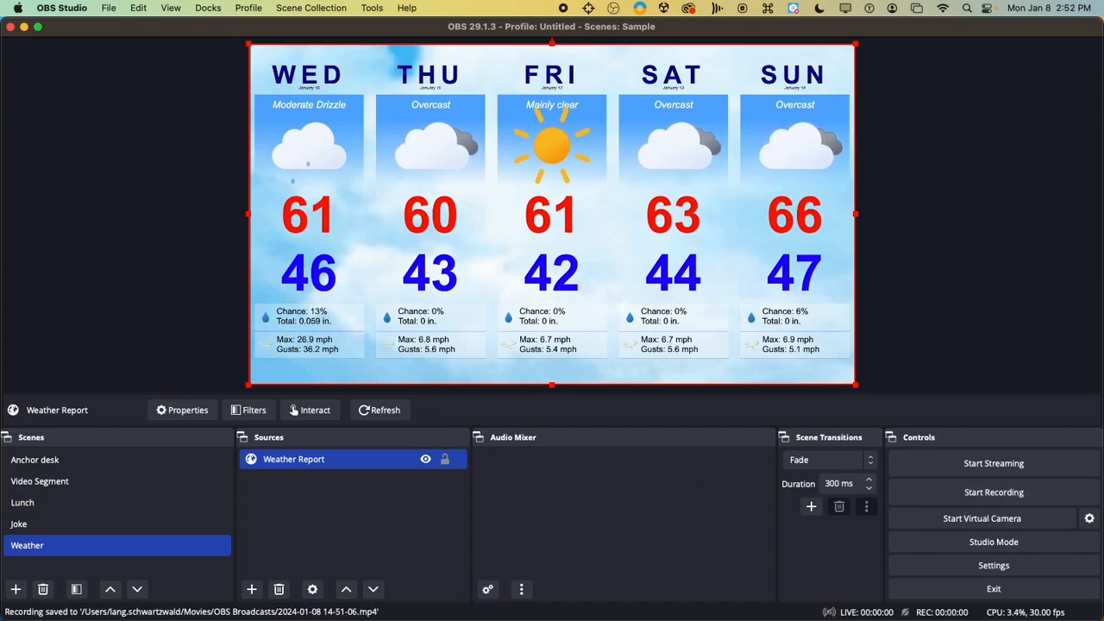
# Switch to Finder, close the Downloads window and open the OBS Broadcasts folder in Movies.
pyautogui.press('super+Tab')
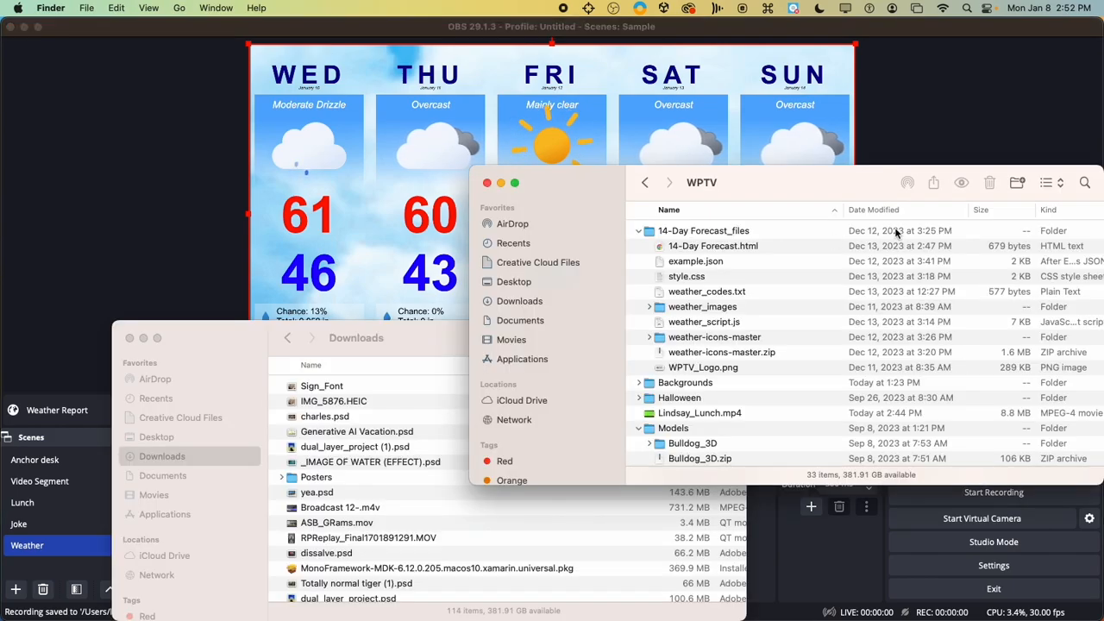
pyautogui.click(130, 337)
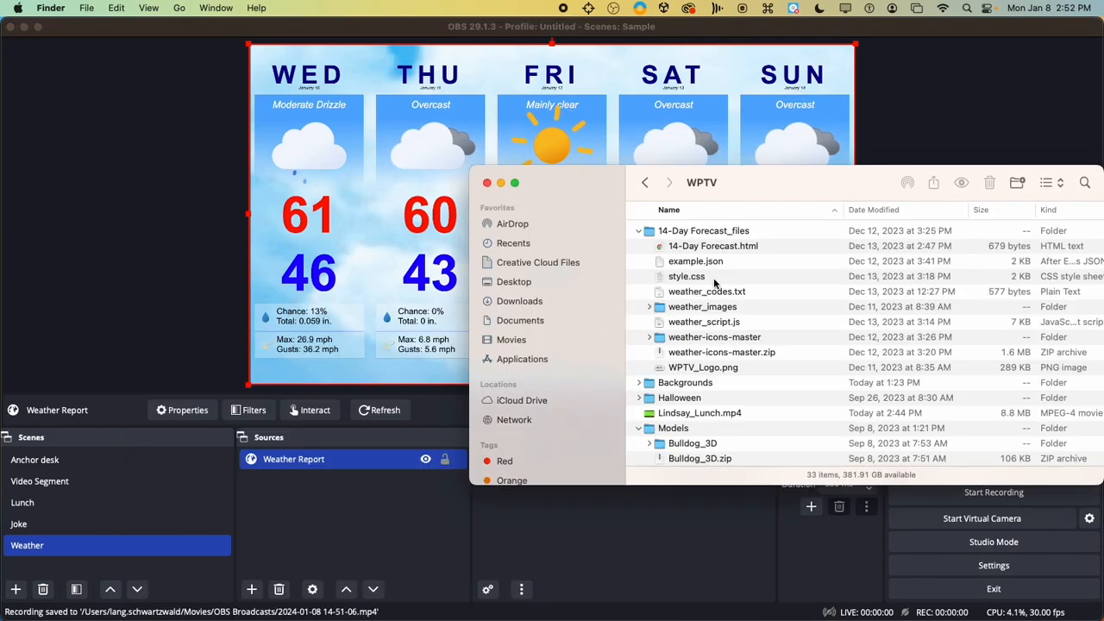
pyautogui.click(512, 339)
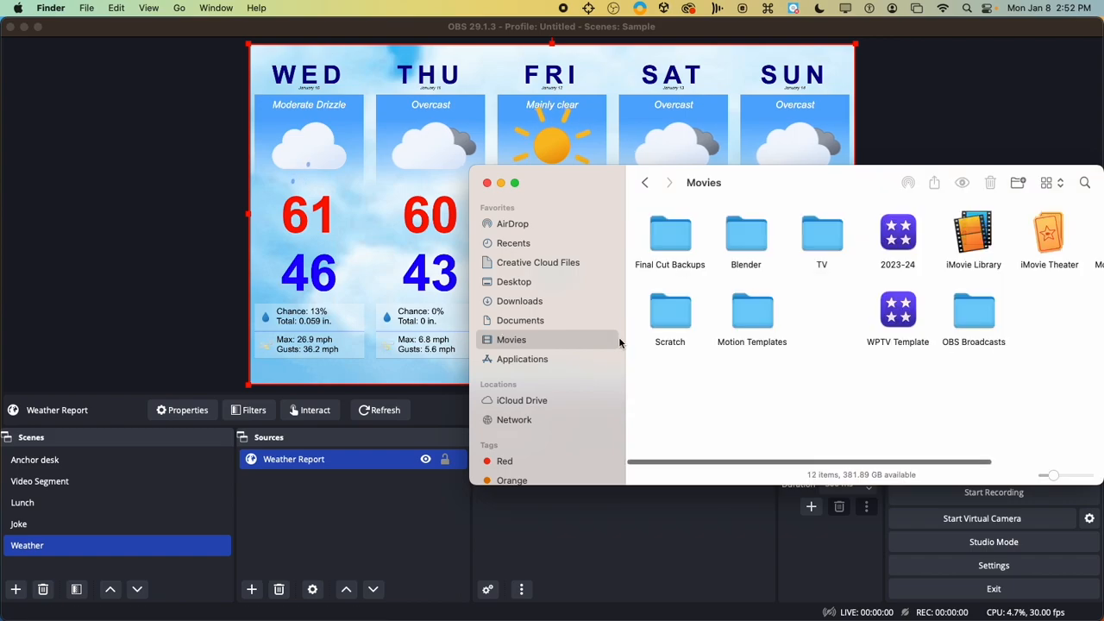
pyautogui.doubleClick(964, 301)
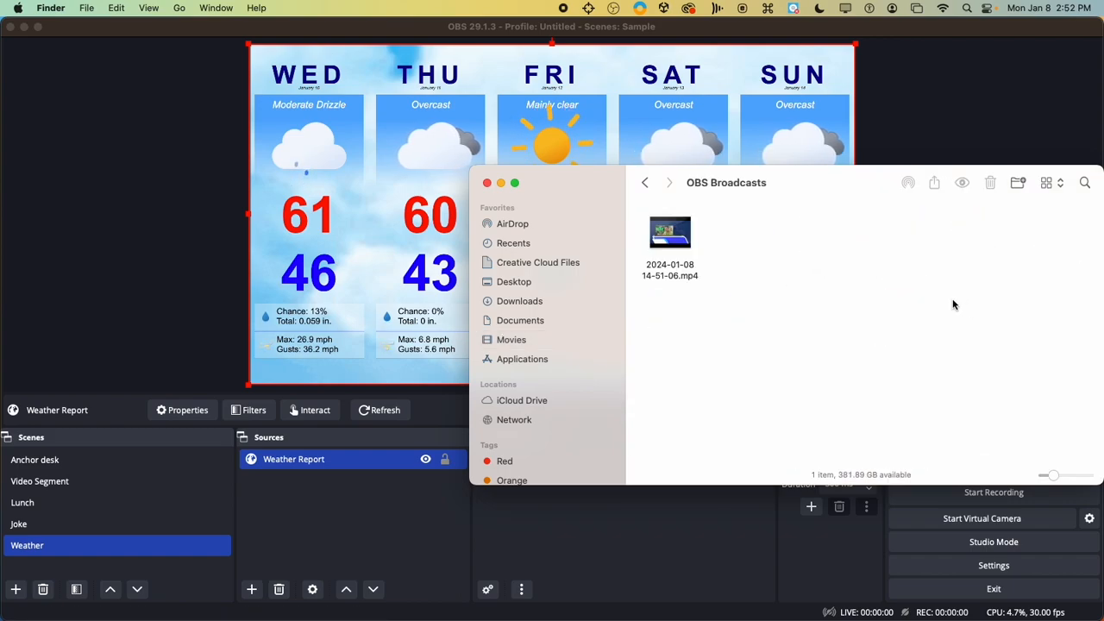
pyautogui.click(666, 252)
pyautogui.press('space')
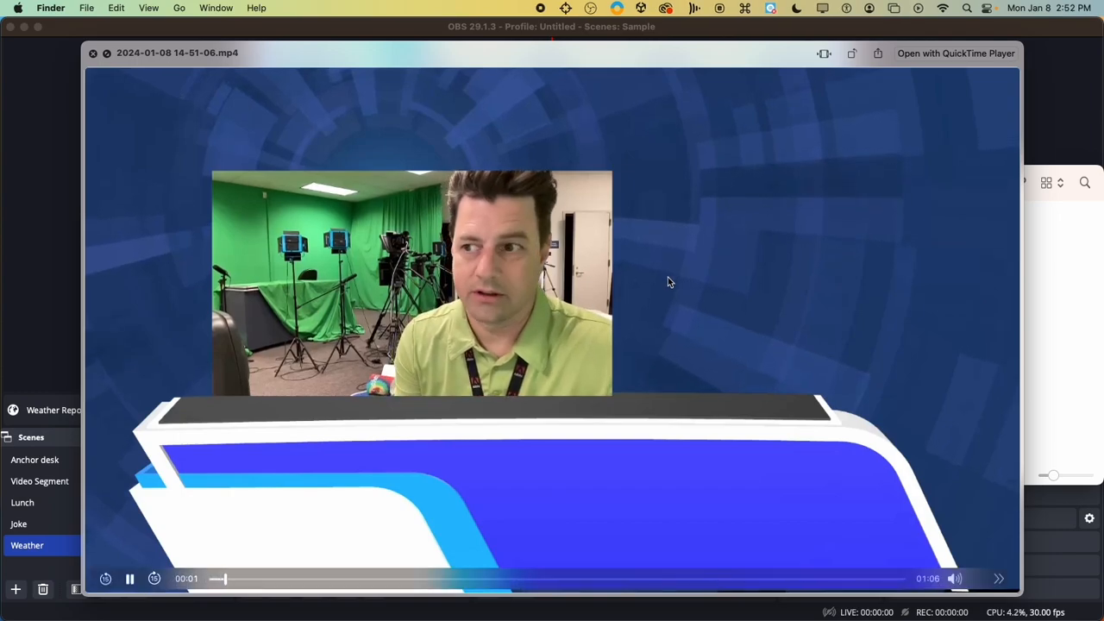
pyautogui.press('space')
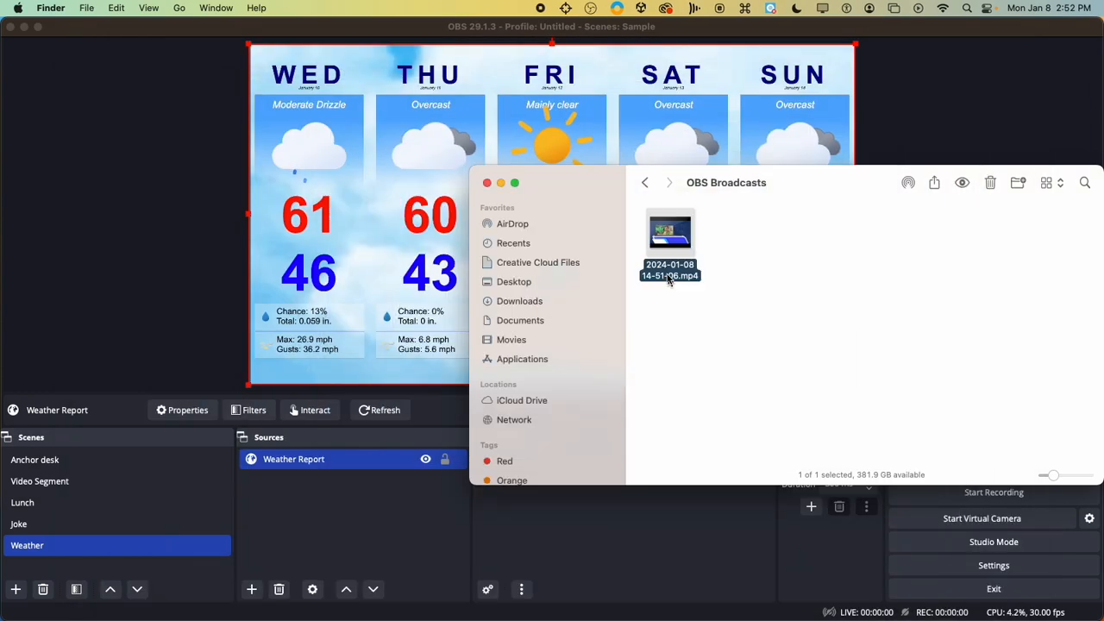
pyautogui.click(486, 183)
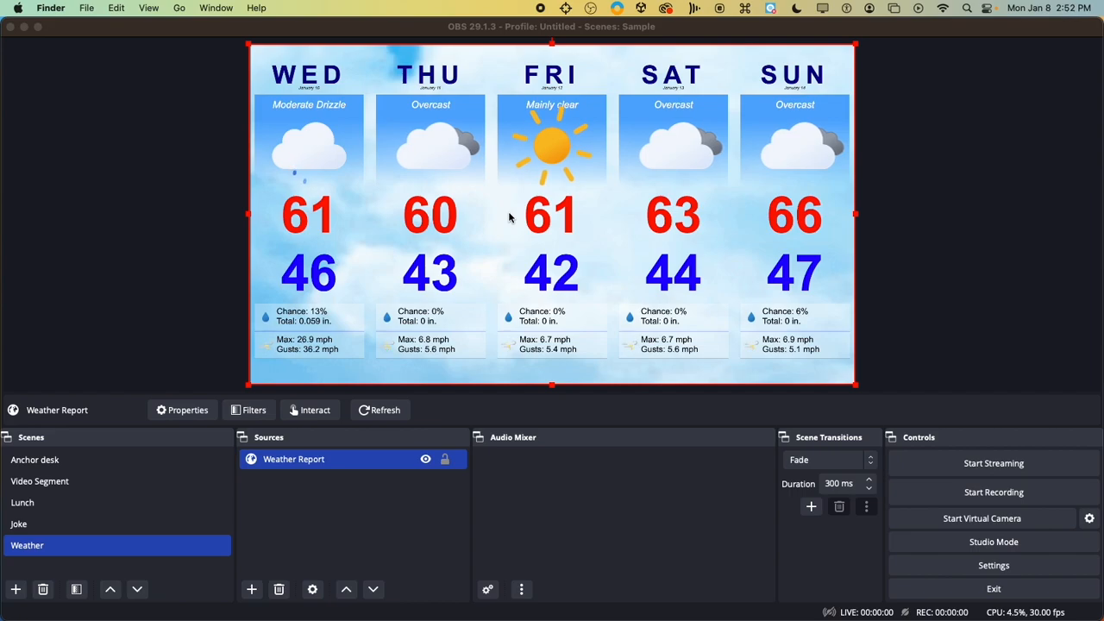